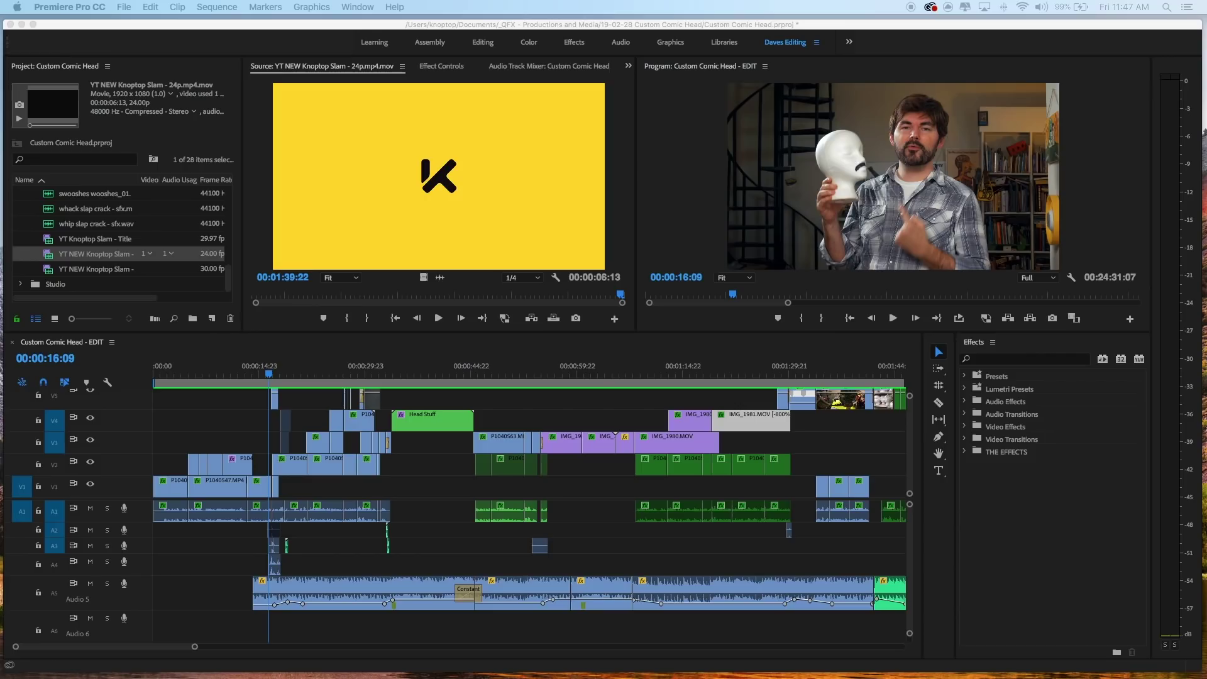
# Find patreon.jpg in the project's media list and open it in the Source monitor.
pyautogui.click(231, 284)
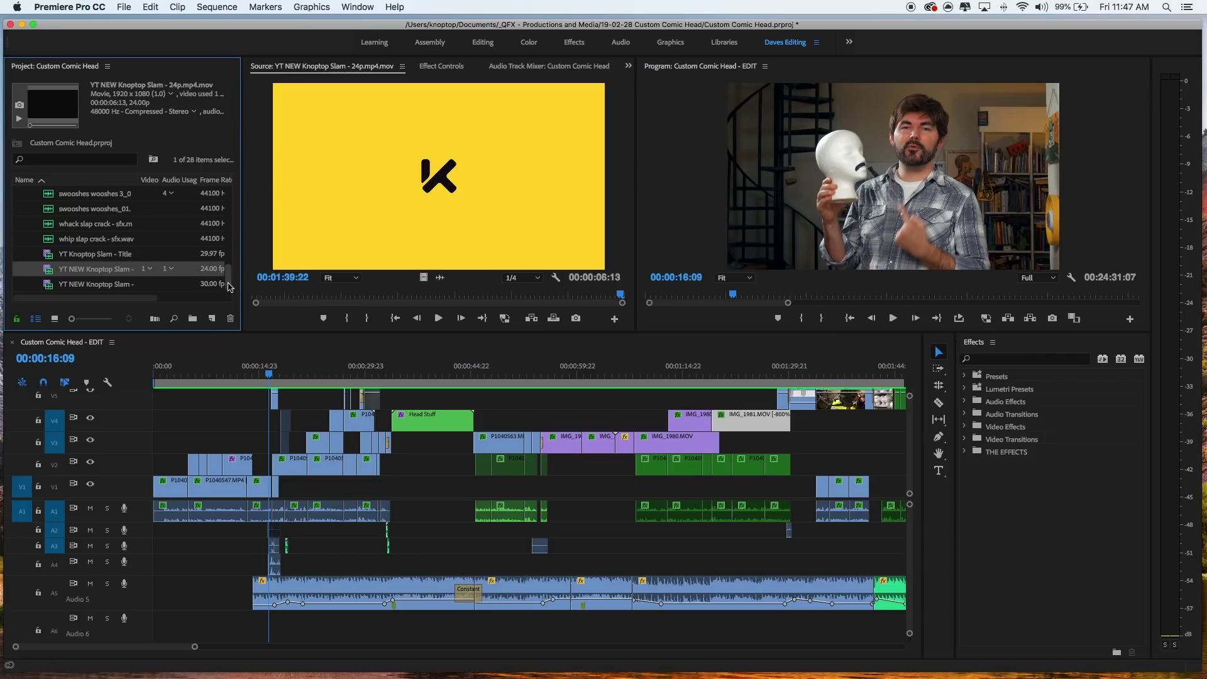
pyautogui.scroll(5, 228, 255)
pyautogui.moveTo(228, 255); pyautogui.dragTo(228, 213)
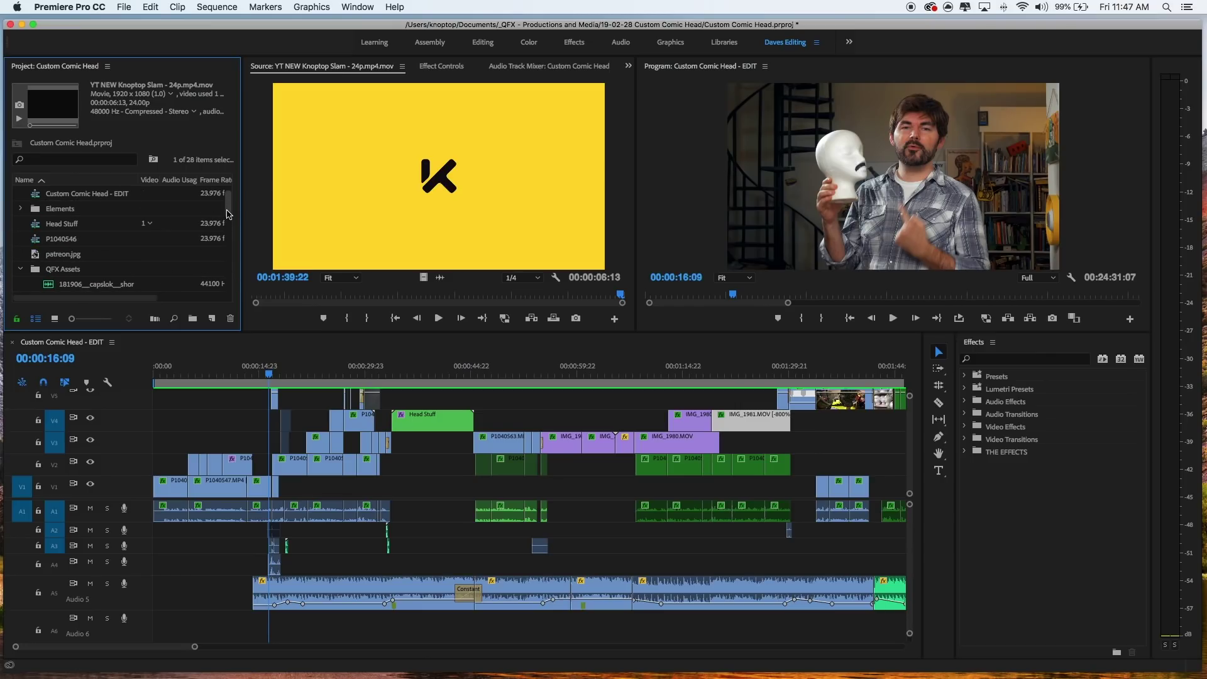
pyautogui.doubleClick(68, 254)
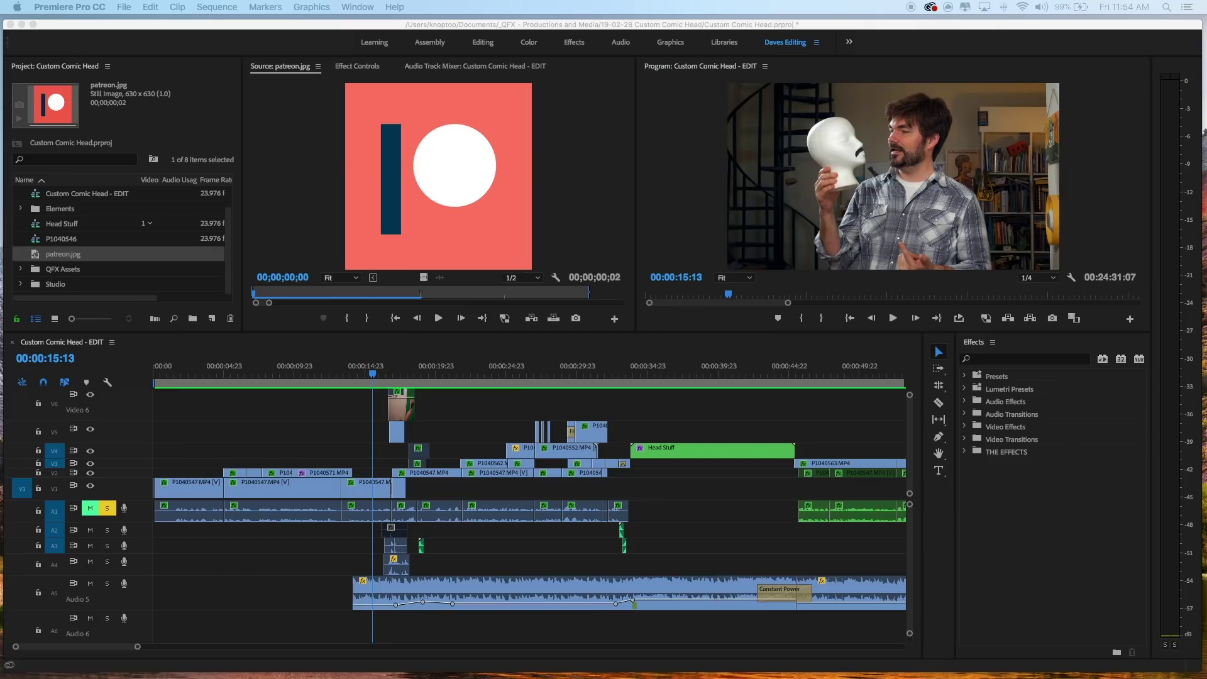
# Play the sequence from 00:00:16:07 to review the comic pages hitting the white head.
pyautogui.click(368, 371)
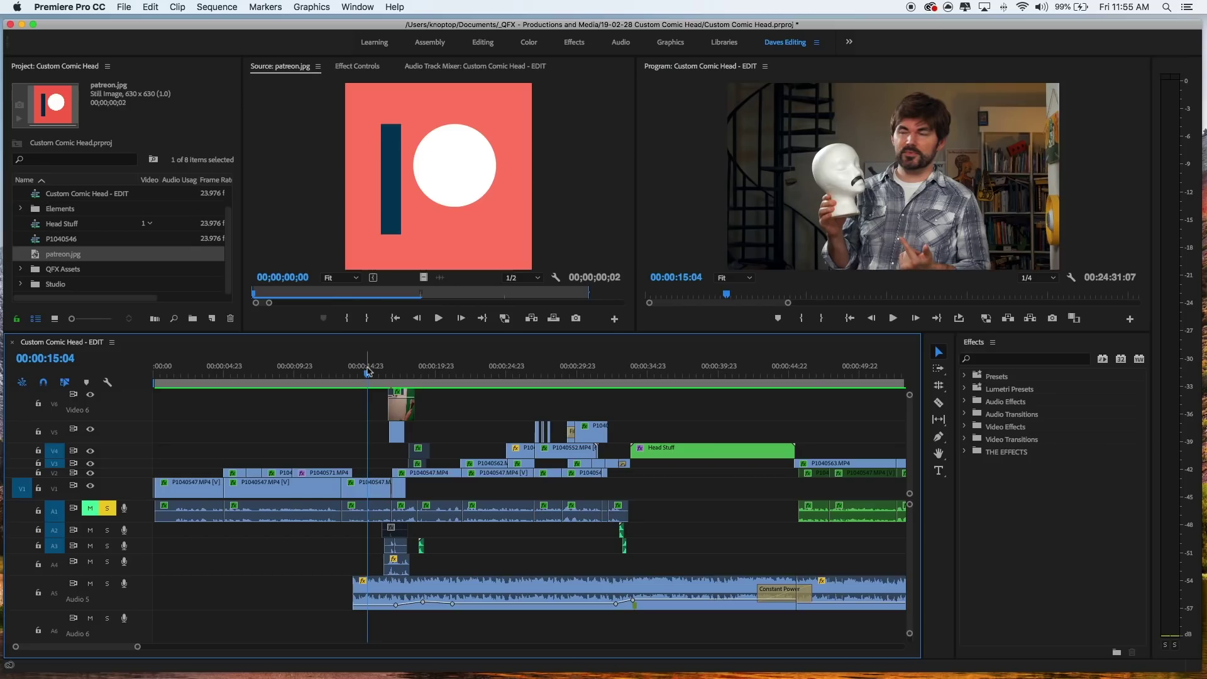
pyautogui.moveTo(367, 370); pyautogui.dragTo(370, 370)
pyautogui.press('=')
pyautogui.press('=')
pyautogui.press('=')
pyautogui.scroll(-5, 463, 409)
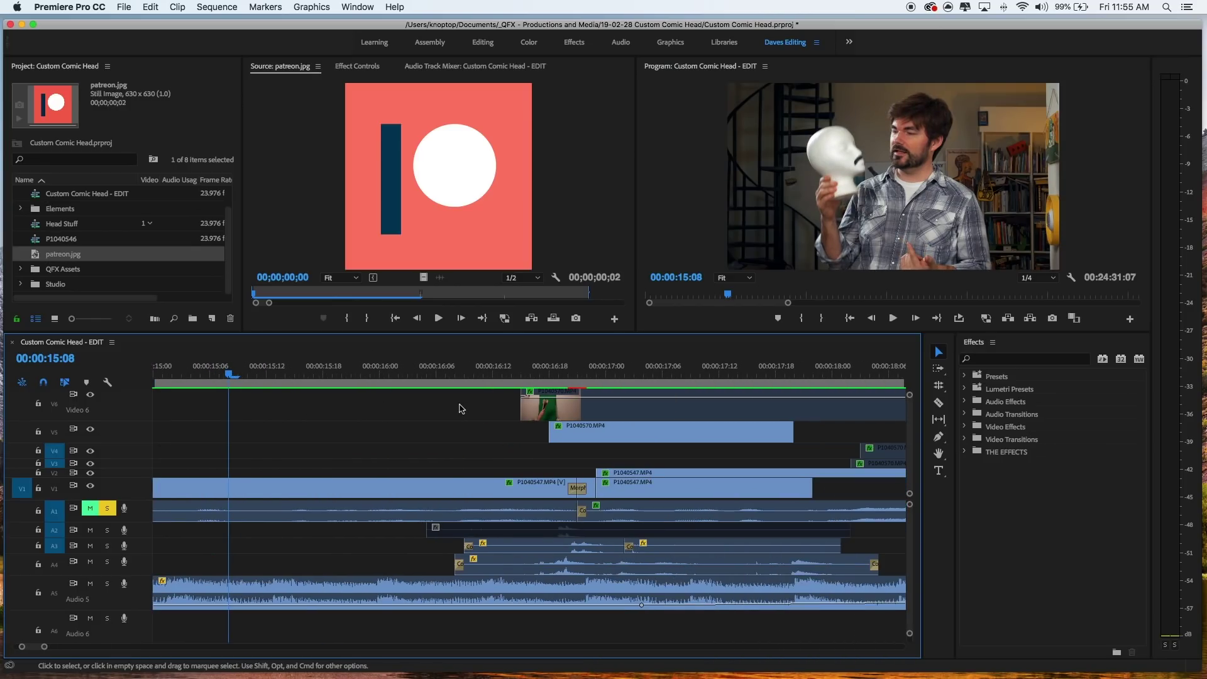
pyautogui.click(390, 374)
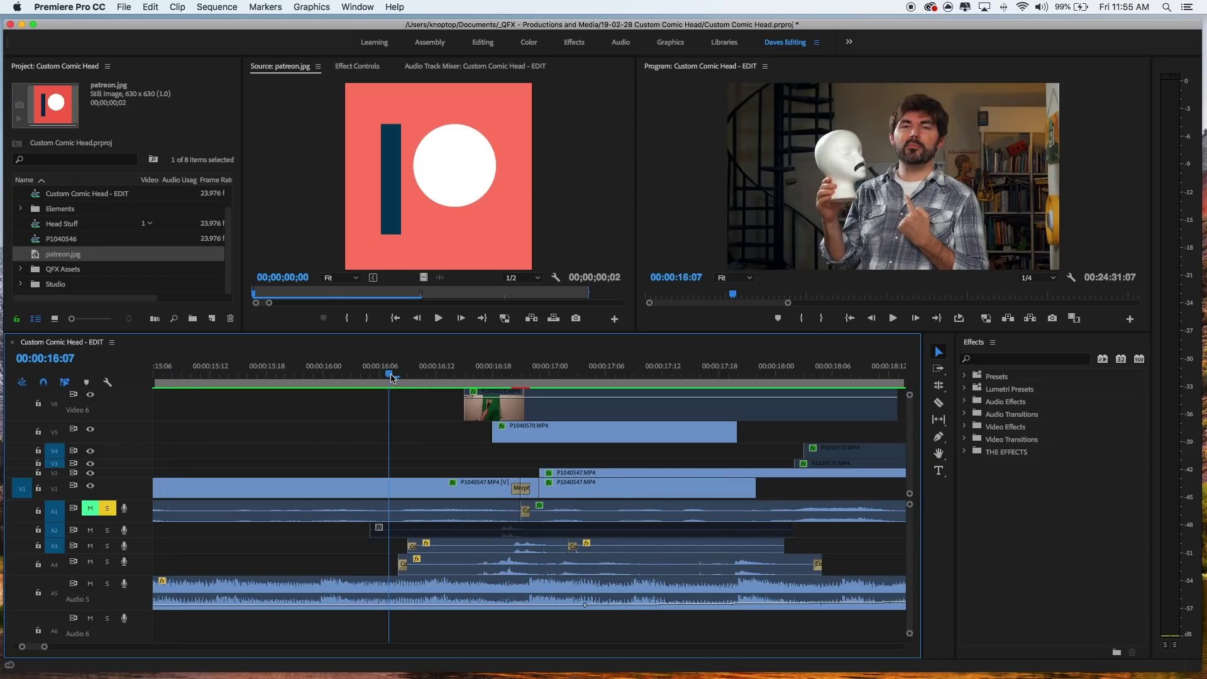
pyautogui.press('space')
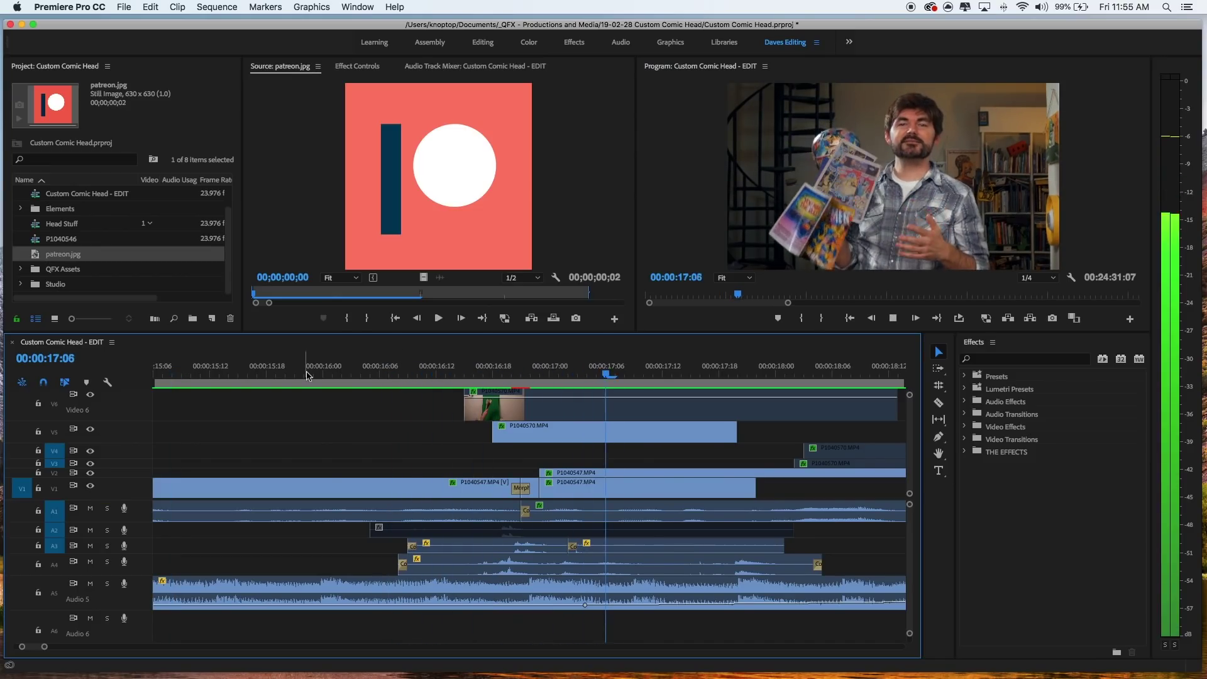
pyautogui.press('space')
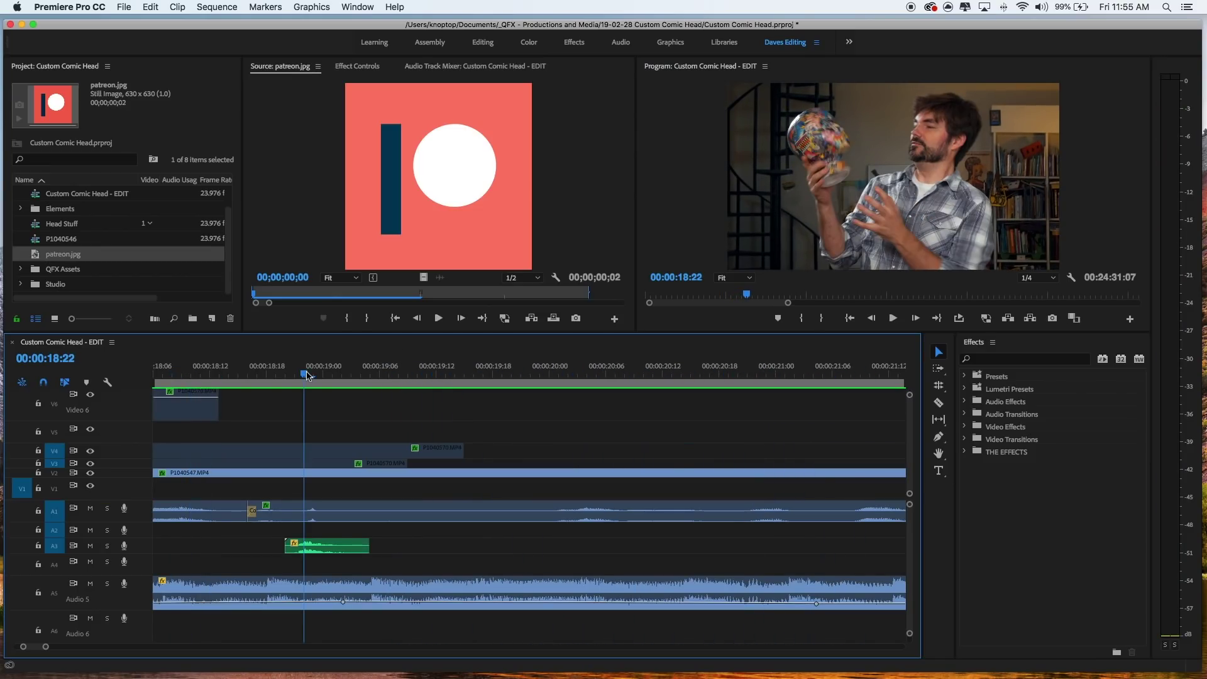
# Replay the head transformation from about 00:00:16:00 through the following clips up to about 00:00:20:00.
pyautogui.press('-')
pyautogui.press('-')
pyautogui.click(295, 371)
pyautogui.press('space')
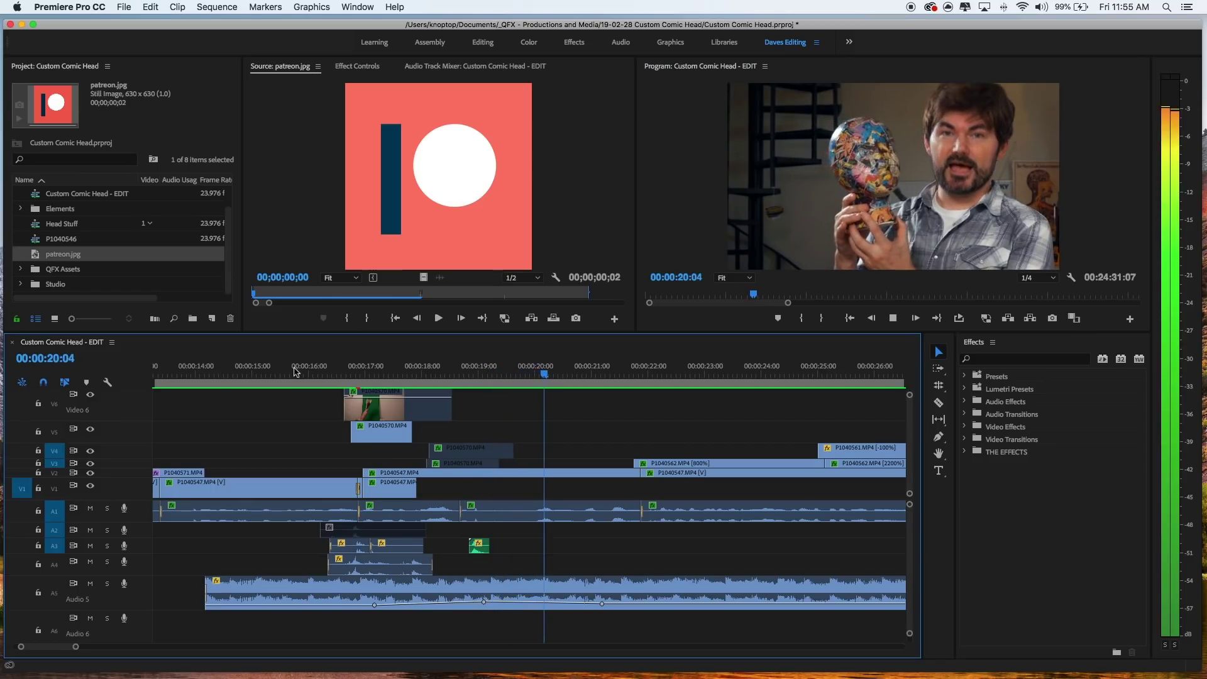
pyautogui.press('space')
# Place the playhead at 00:00:16:14, just before the head swap, and hide video track V5.
pyautogui.press('=')
pyautogui.press('=')
pyautogui.scroll(5, 379, 419)
pyautogui.click(422, 372)
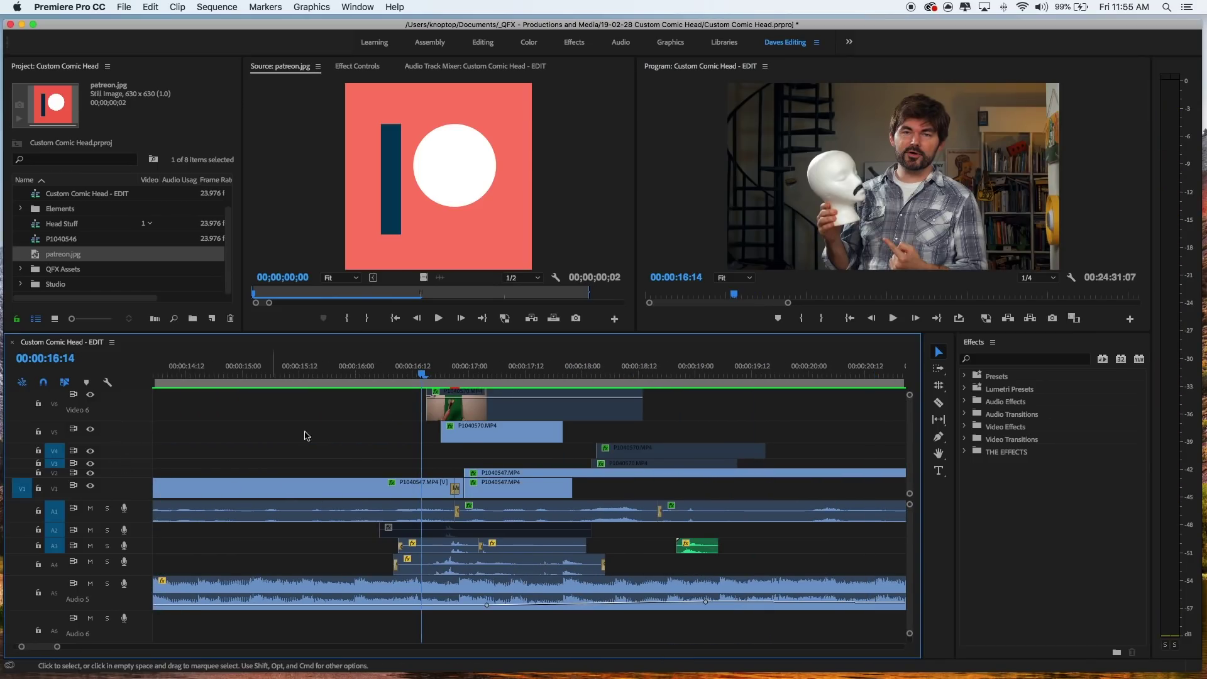
pyautogui.scroll(2, 911, 462)
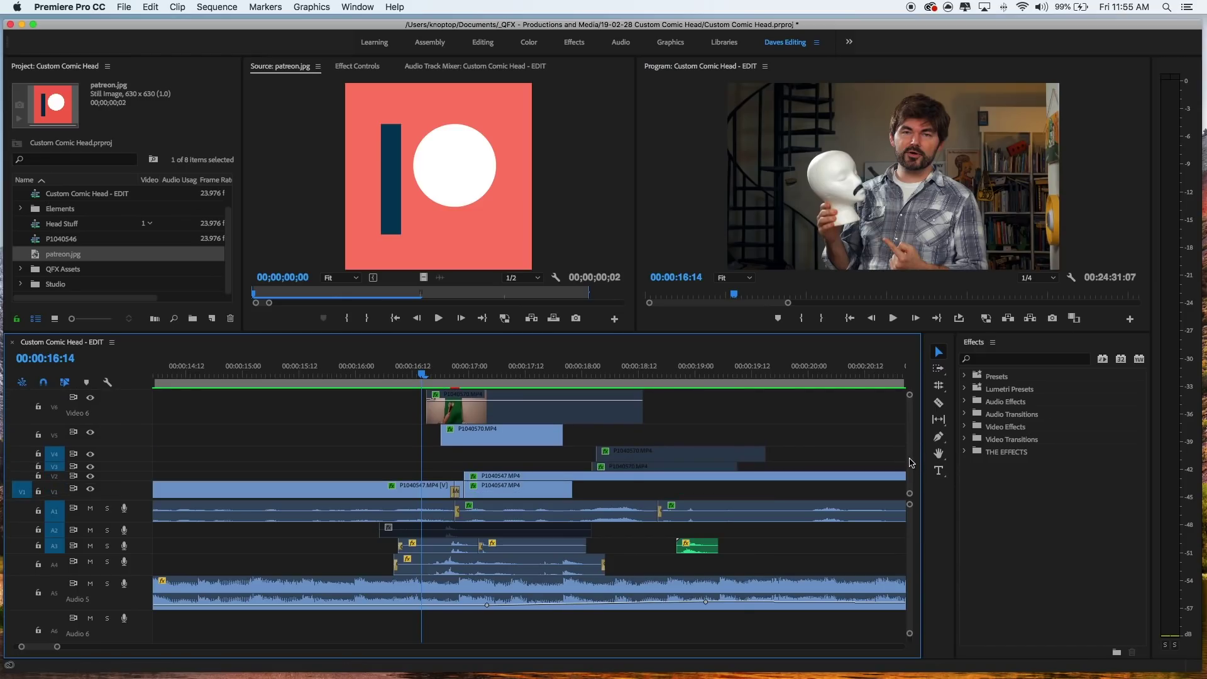
pyautogui.click(90, 432)
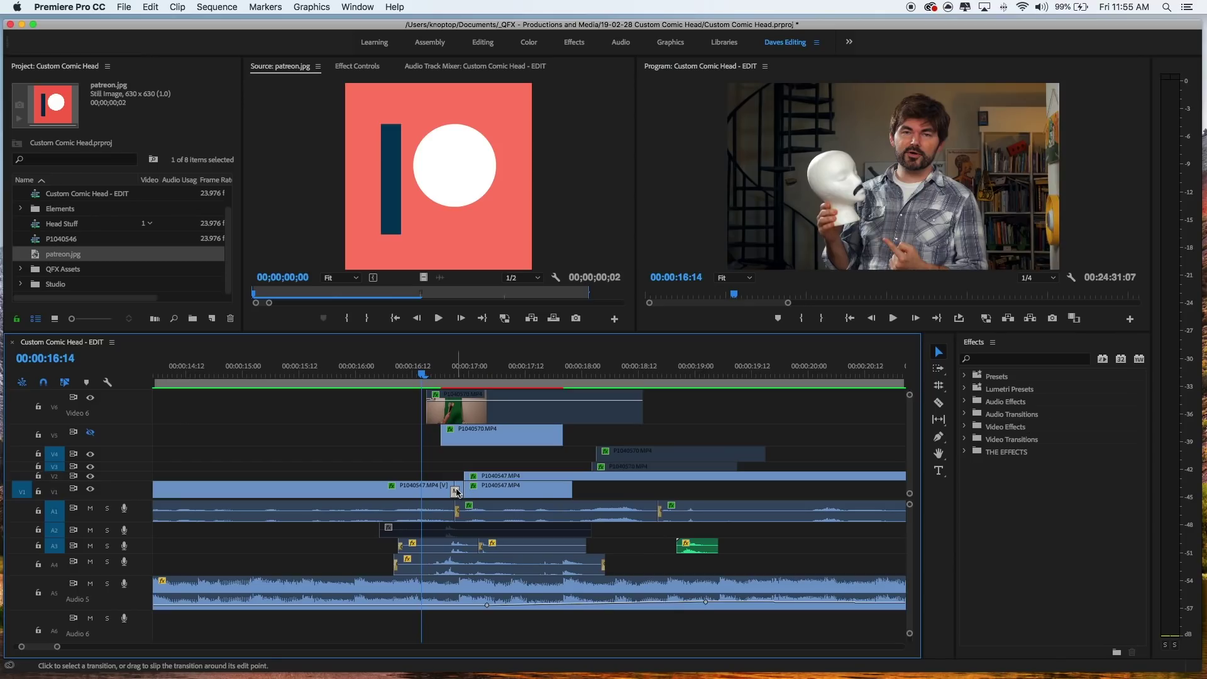
# Scrub and play across the head swap up to 00:00:16:19 without the V5 overlay.
pyautogui.click(438, 366)
pyautogui.moveTo(438, 368); pyautogui.dragTo(450, 370)
pyautogui.press('space')
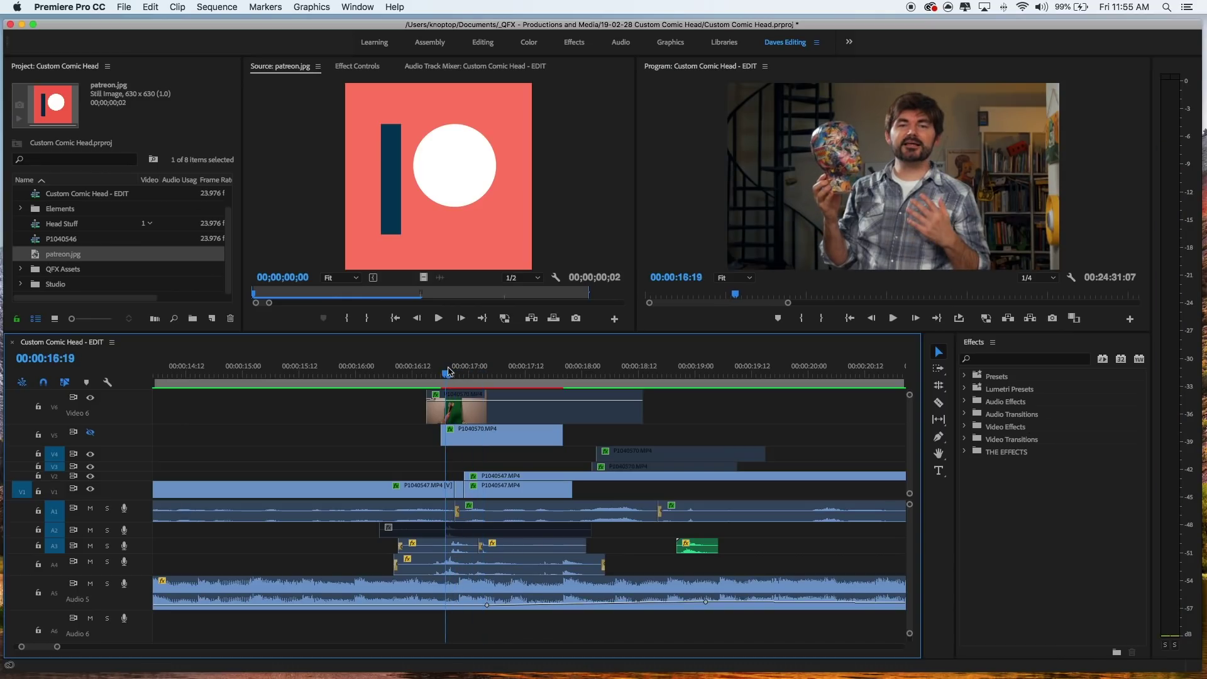
pyautogui.click(448, 371)
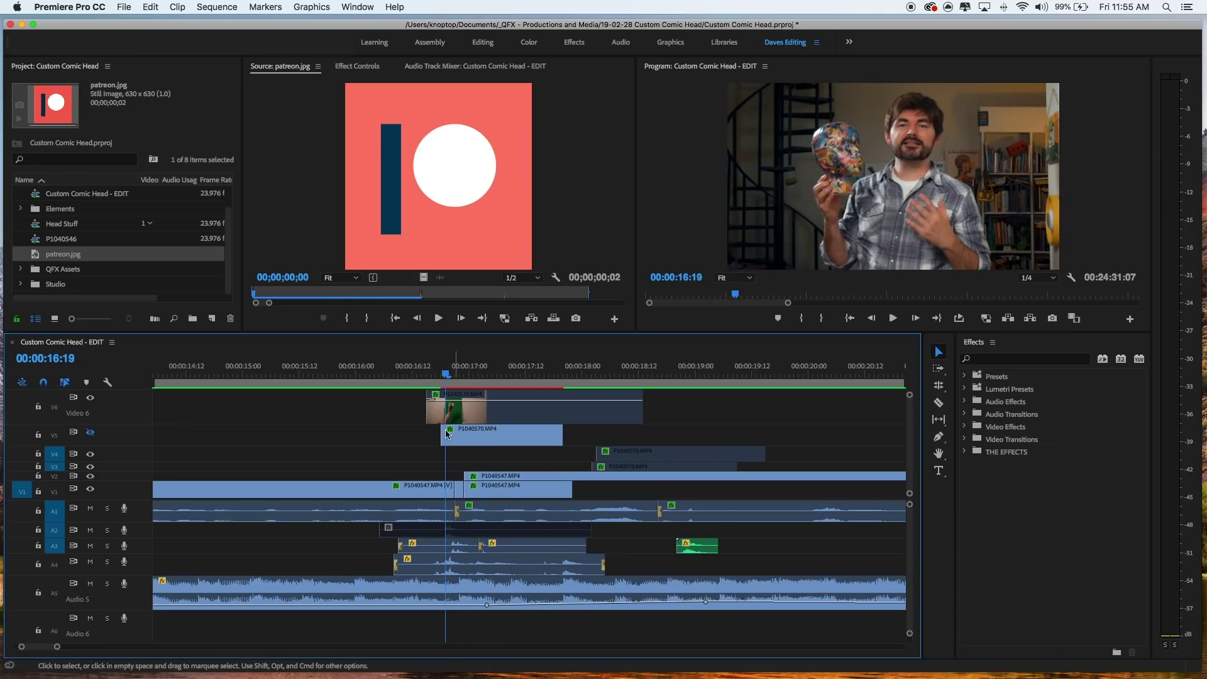
# Solo audio track A1 and play the head swap repeatedly from 00:00:16:16.
pyautogui.click(107, 508)
pyautogui.click(431, 376)
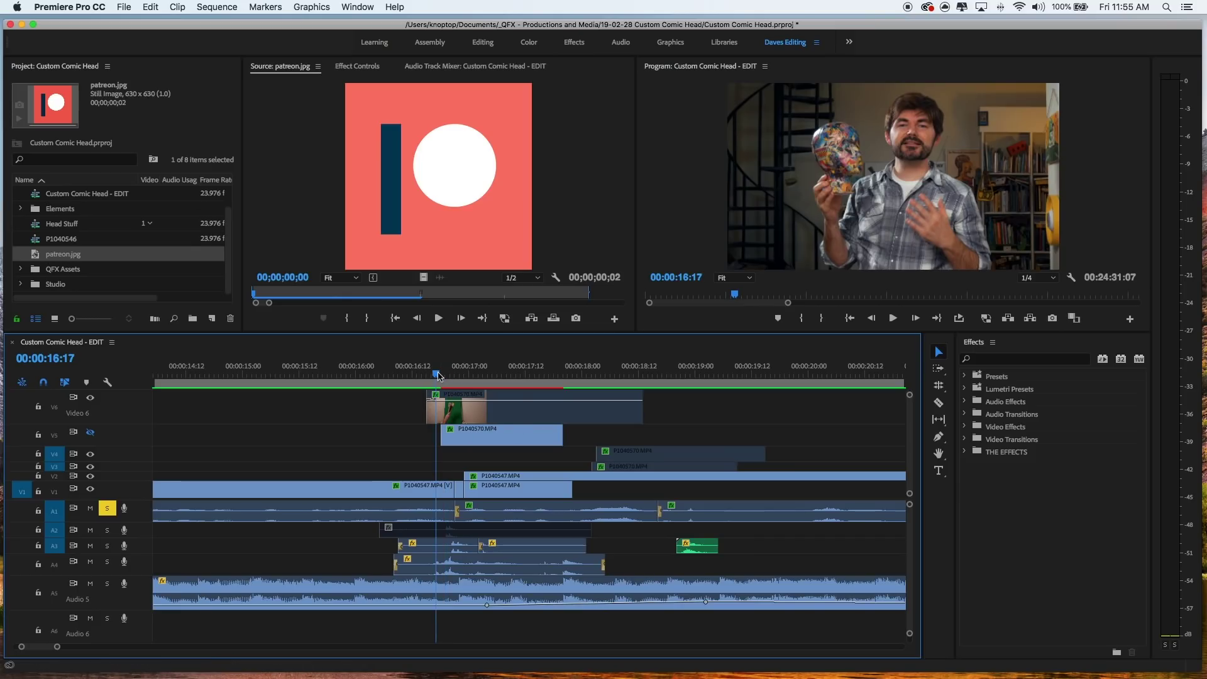
pyautogui.press('space')
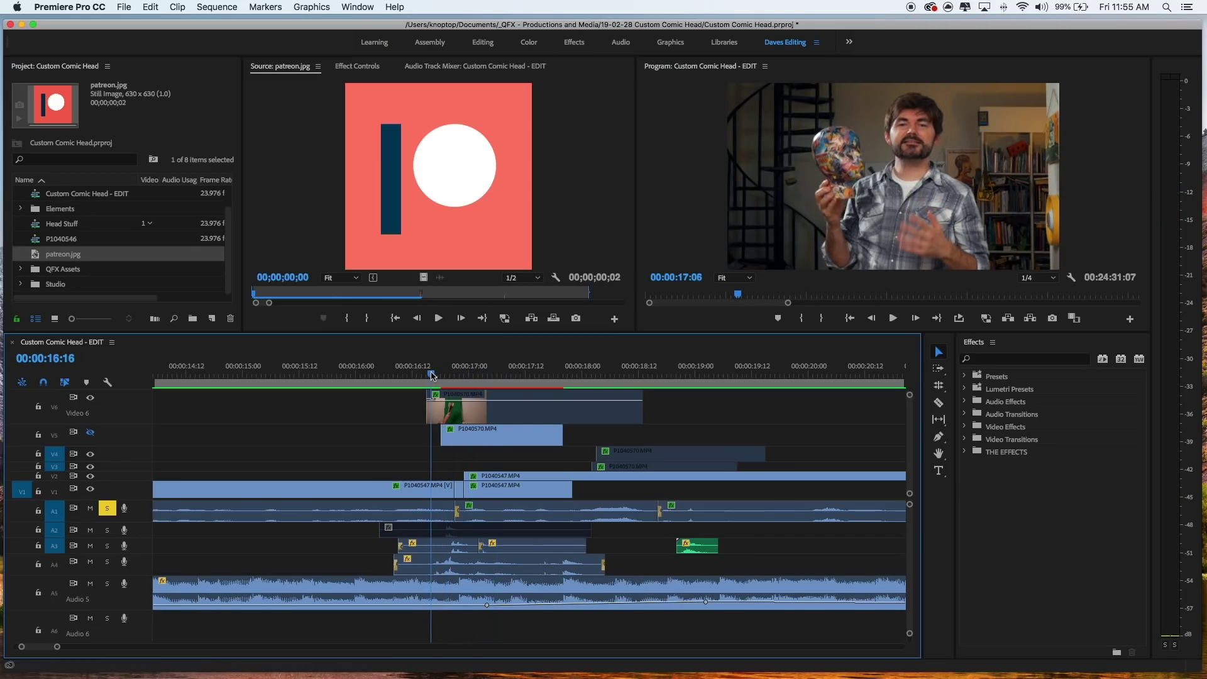
pyautogui.click(431, 376)
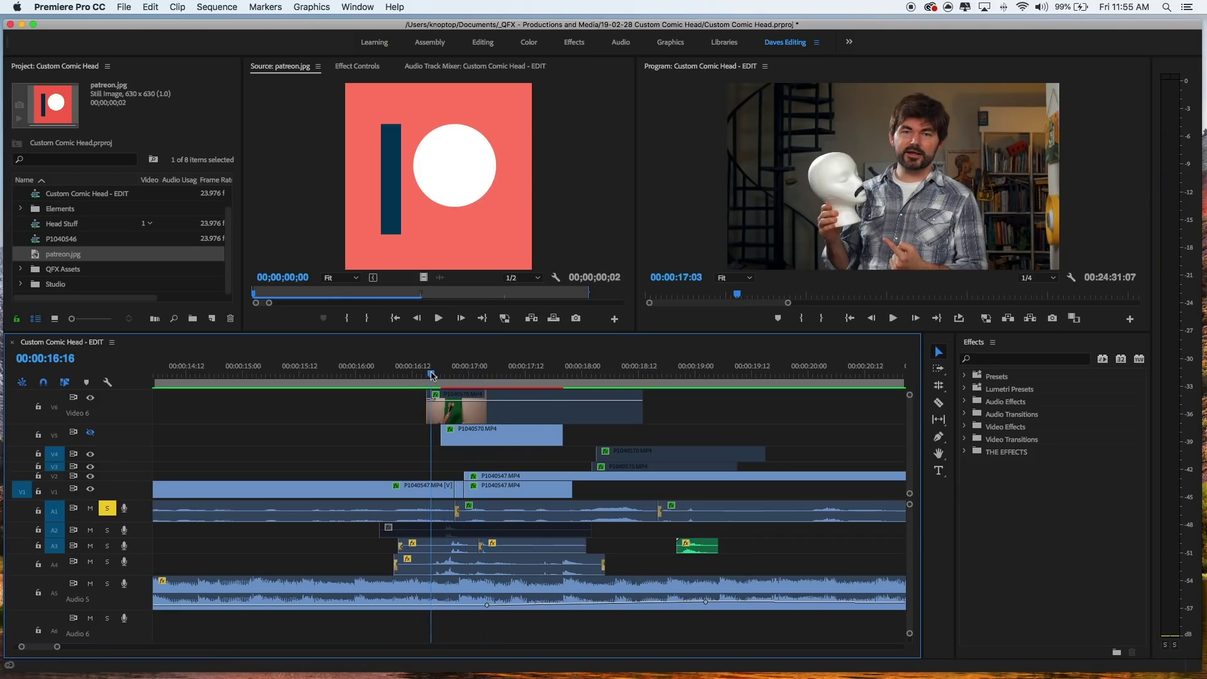
pyautogui.press('space')
# Make video track V5 visible again and position the playhead on the Morph Cut edit at 00:00:16:21.
pyautogui.press('=')
pyautogui.press('=')
pyautogui.click(425, 370)
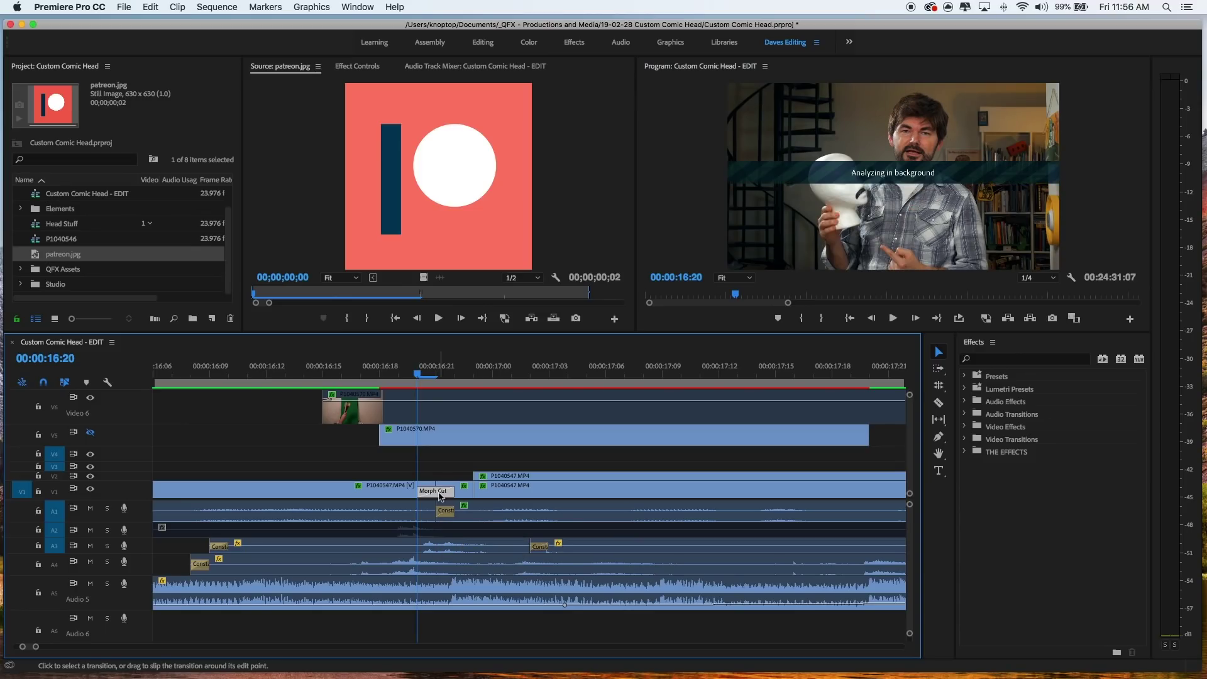
pyautogui.click(89, 431)
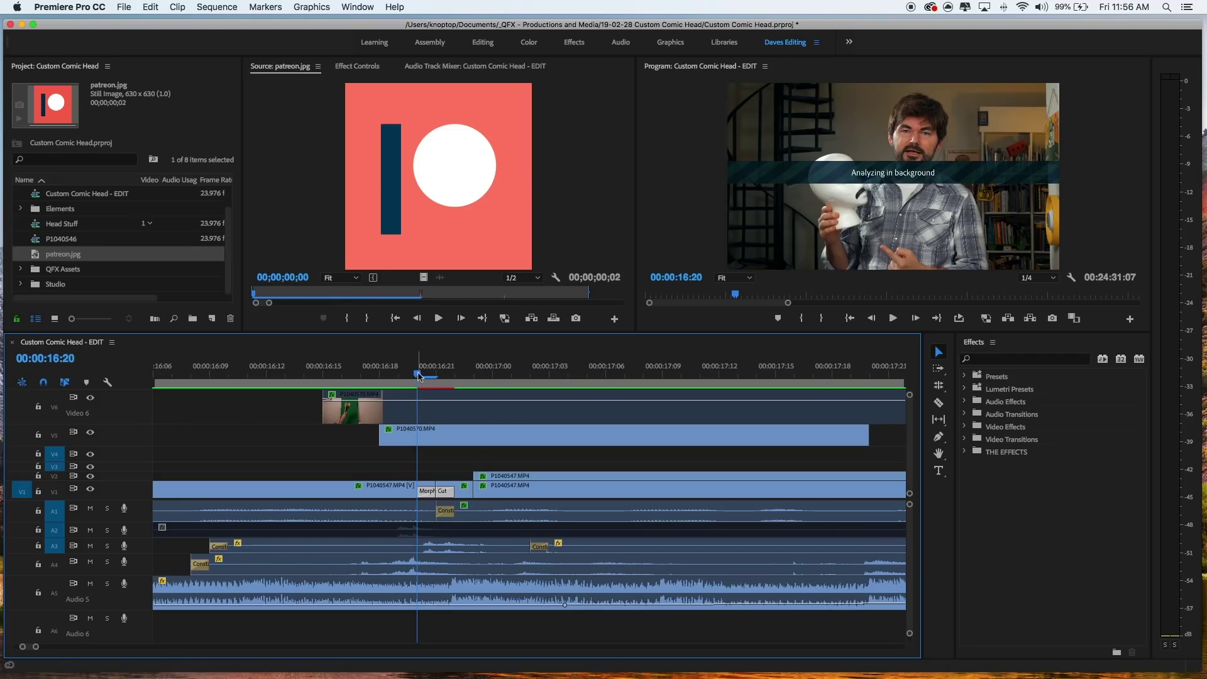
pyautogui.moveTo(423, 373); pyautogui.dragTo(433, 374)
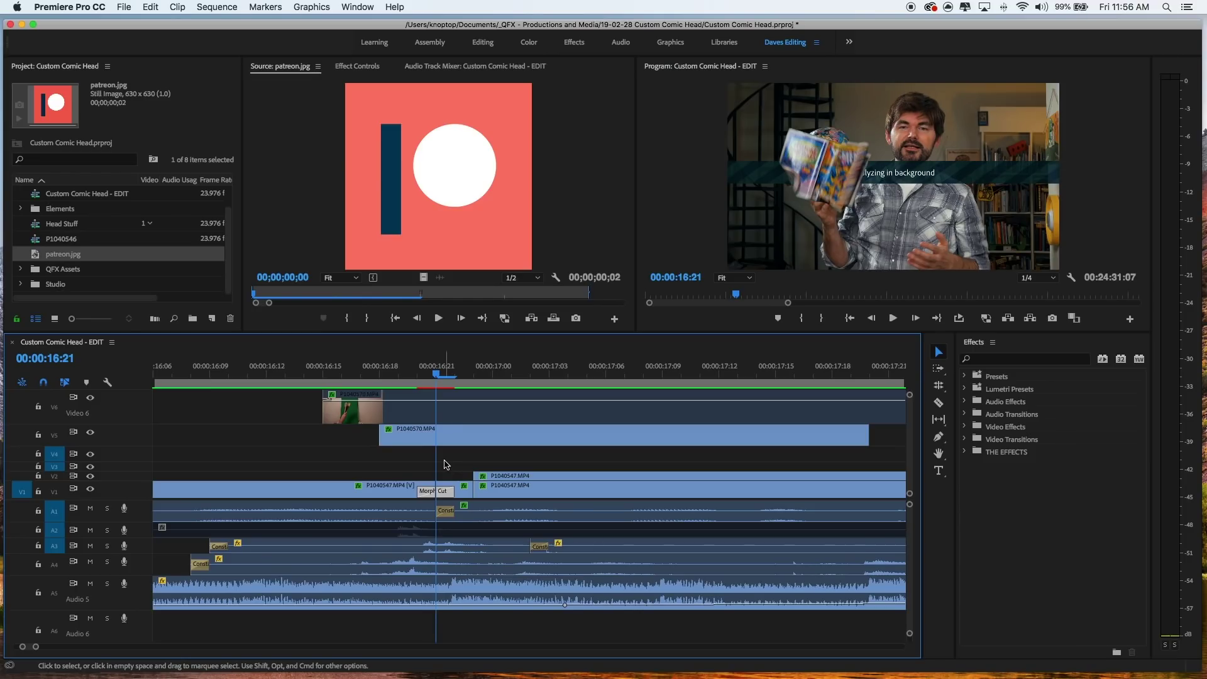
# Delete the Morph Cut transition on V1 and toggle V5's visibility off and on to compare the bare cut.
pyautogui.click(440, 494)
pyautogui.press('Delete')
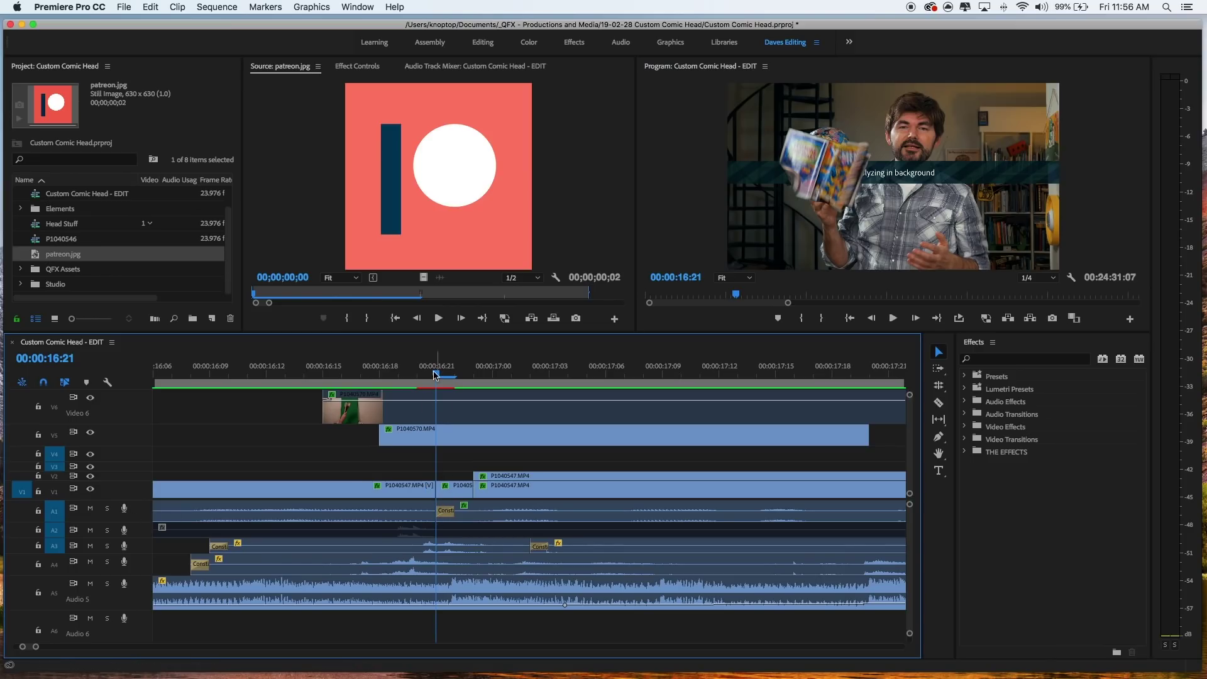
pyautogui.moveTo(430, 374)
pyautogui.mouseDown()
pyautogui.moveTo(417, 374)
pyautogui.moveTo(454, 374)
pyautogui.moveTo(417, 374)
pyautogui.moveTo(436, 375)
pyautogui.mouseUp()
pyautogui.click(90, 432)
pyautogui.click(432, 371)
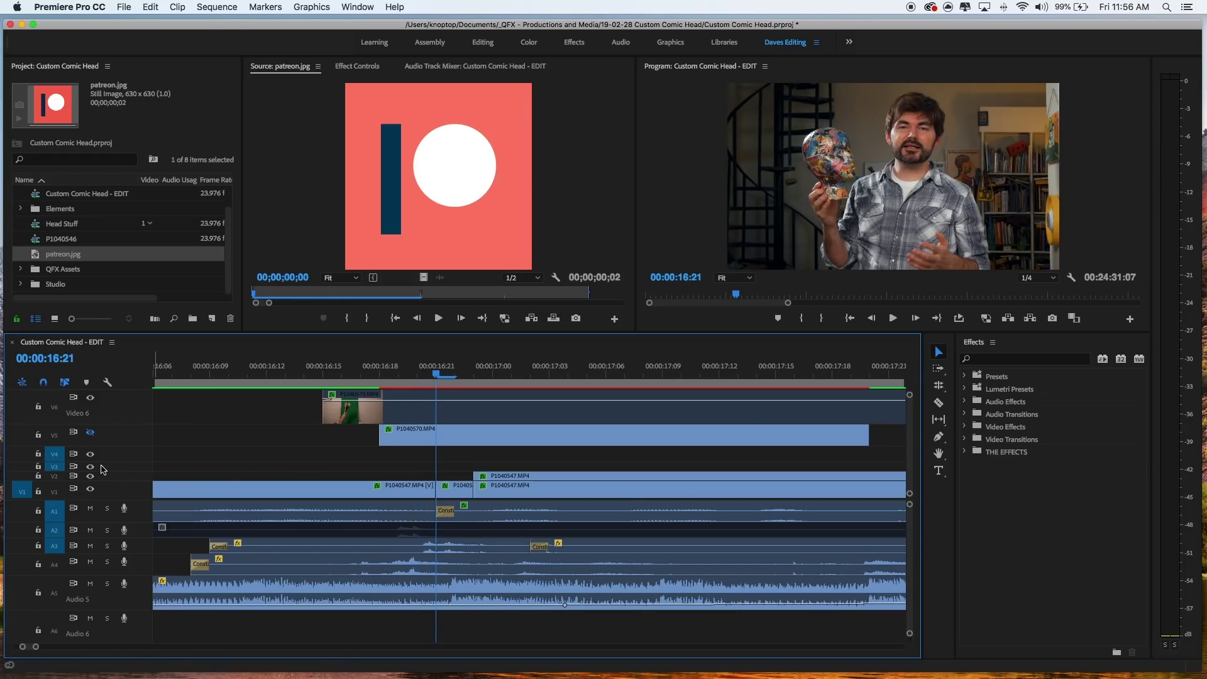
pyautogui.click(90, 432)
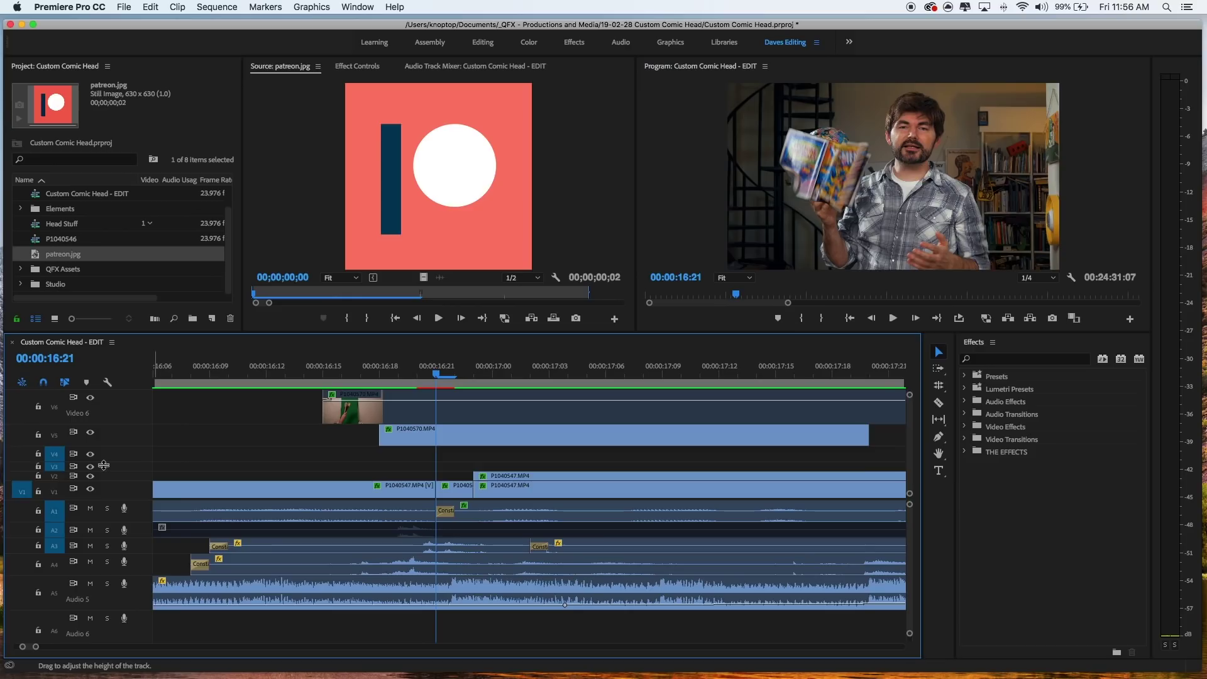
# Restore the Morph Cut transition at the V1 edit at 00:00:16:21.
pyautogui.click(424, 476)
pyautogui.press('super+d')
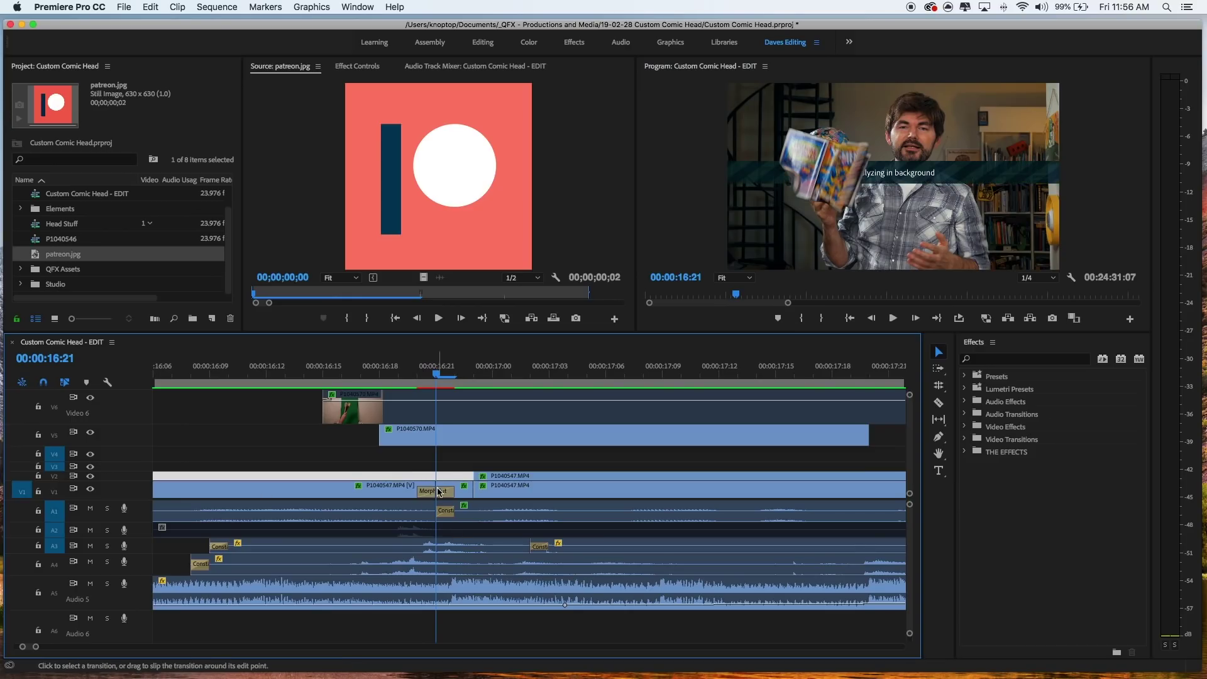
# Select the P1040570.MP4 clip on V5 and toggle its track off and on to compare the frame with and without it.
pyautogui.click(407, 434)
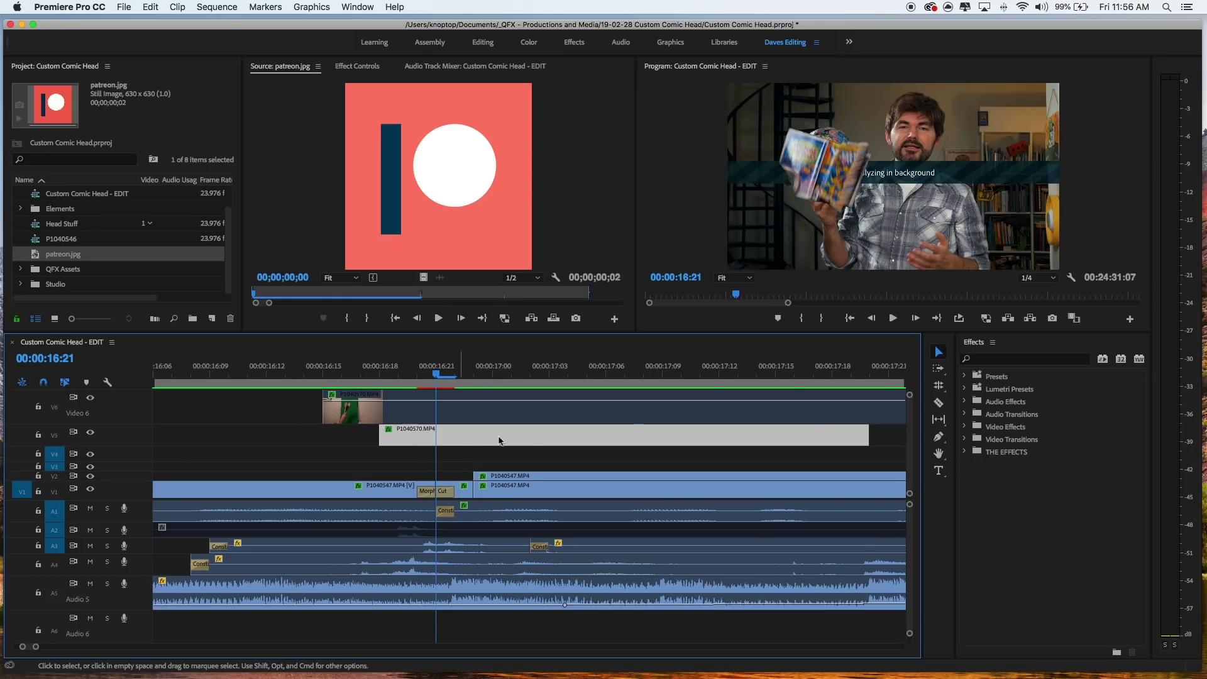
pyautogui.scroll(-2, 892, 427)
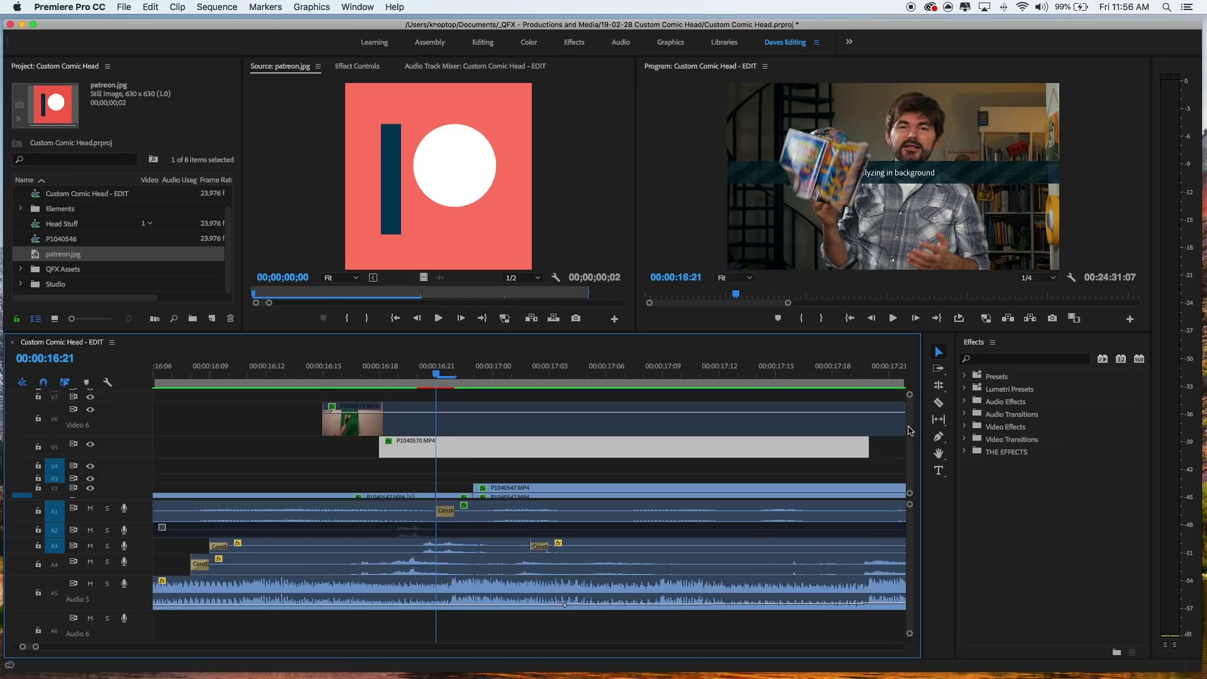
pyautogui.click(90, 427)
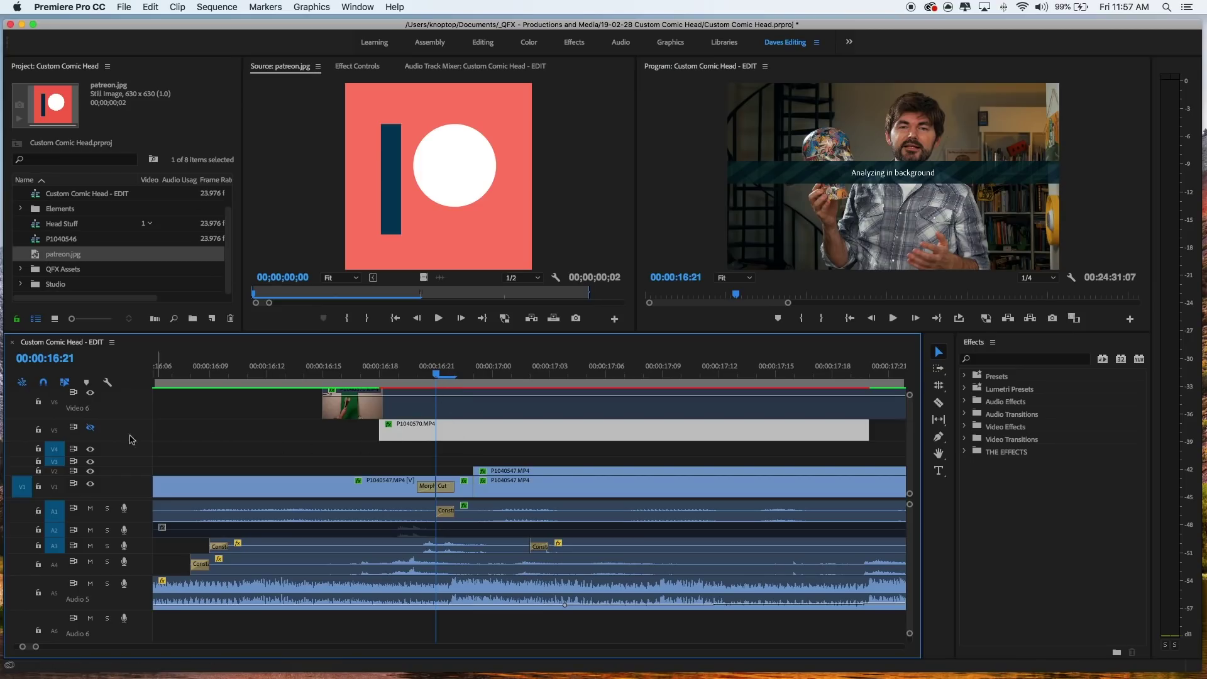
pyautogui.click(89, 428)
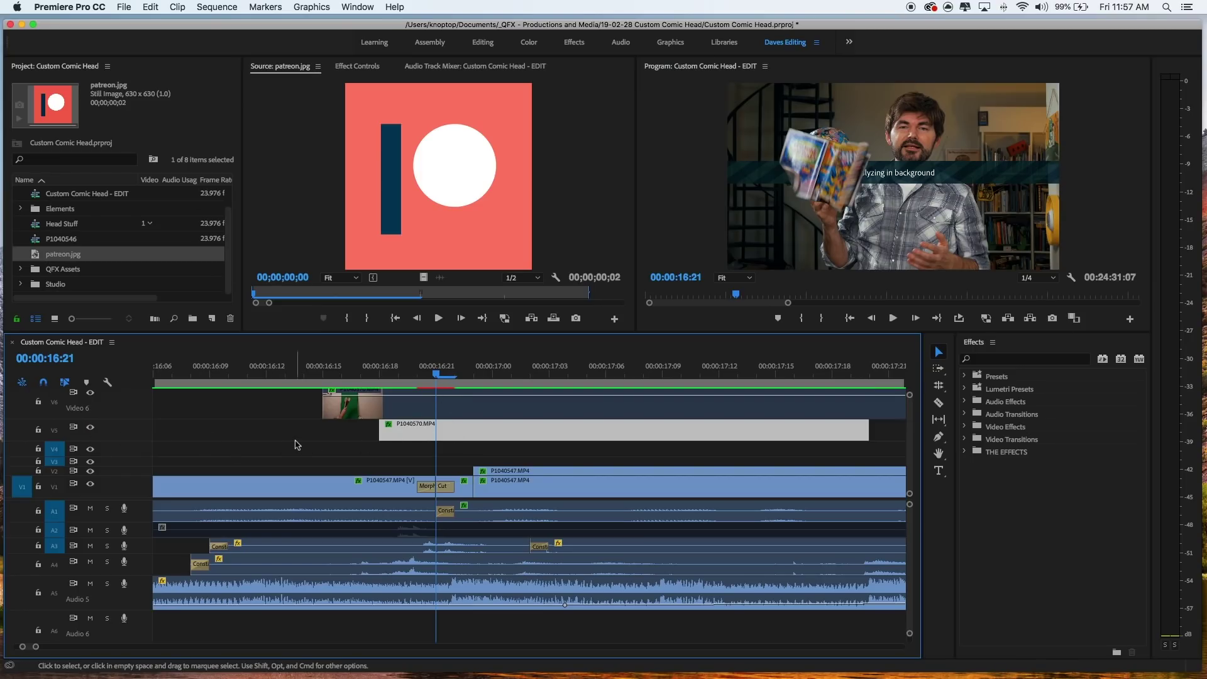
# Reveal the V5 clip P1040570.MP4 in the project and open its source footage in the Source monitor.
pyautogui.rightClick(450, 427)
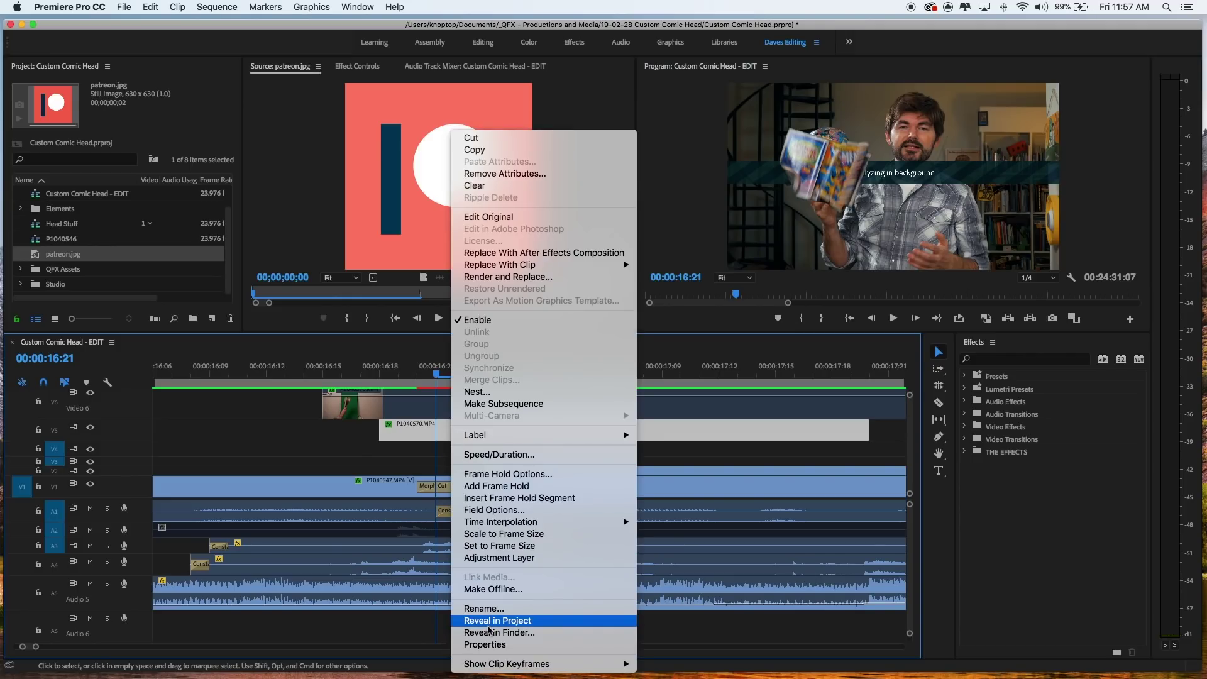
pyautogui.click(490, 621)
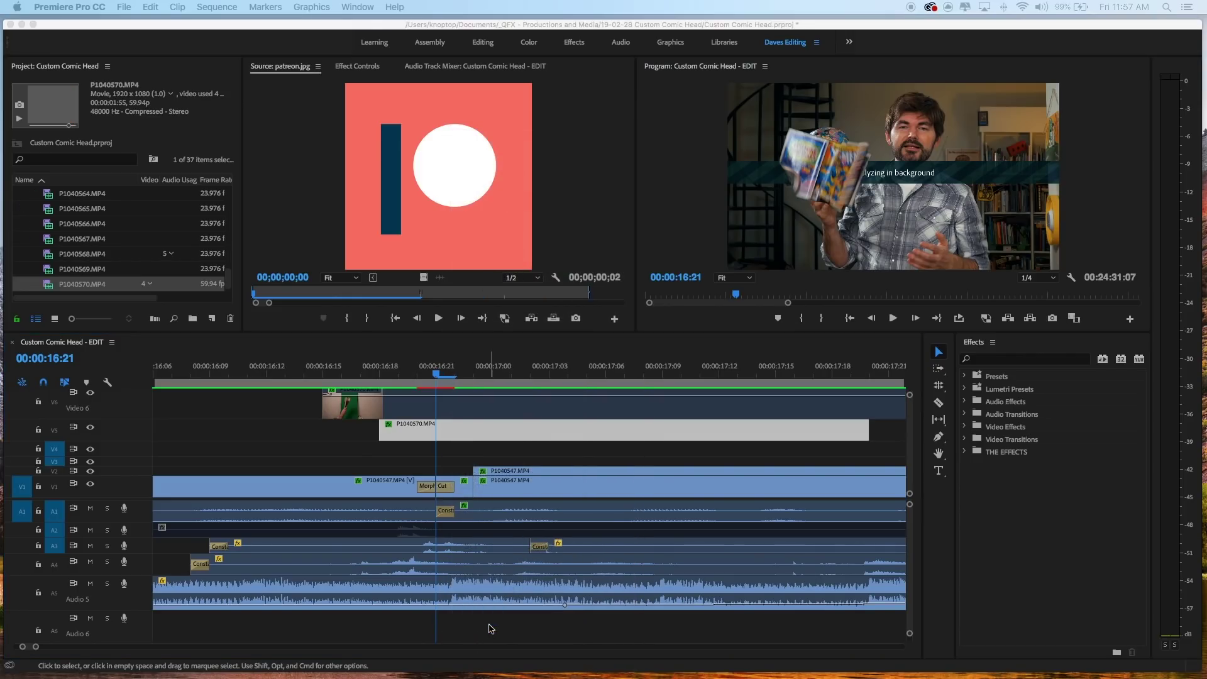
pyautogui.doubleClick(52, 286)
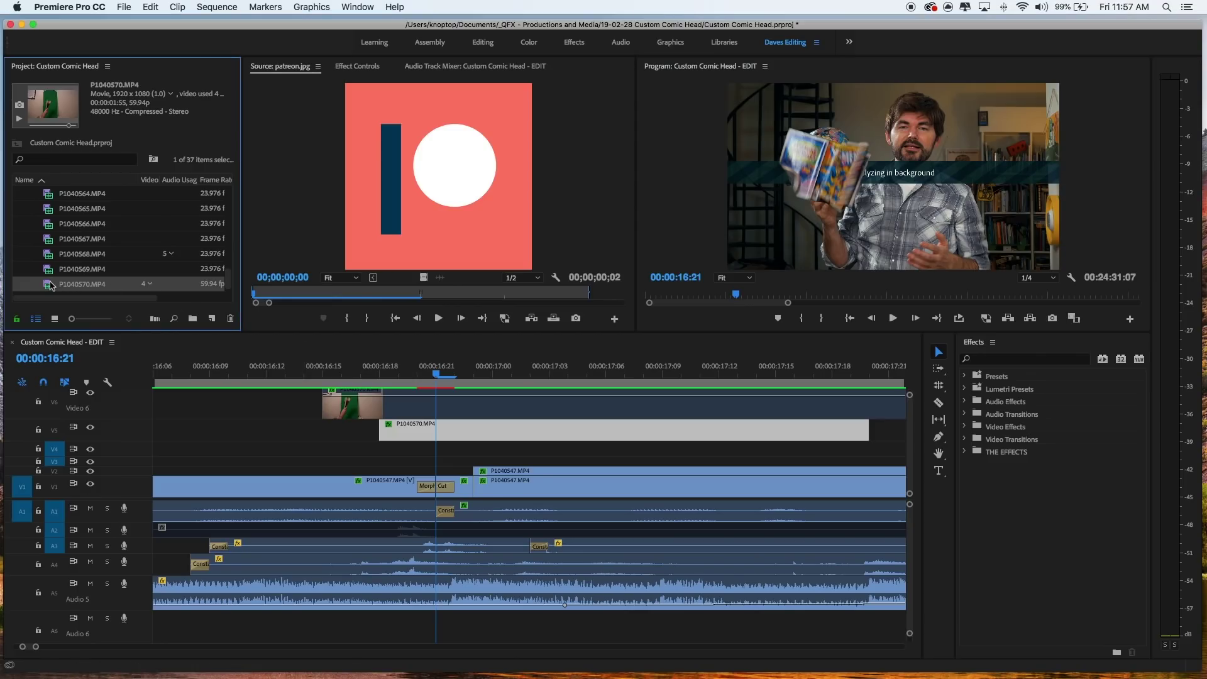
# Scrub and play the green-screen comic-throwing takes in P1040570.MP4, ending at the portion used in the edit.
pyautogui.moveTo(316, 293); pyautogui.dragTo(442, 298)
pyautogui.press('space')
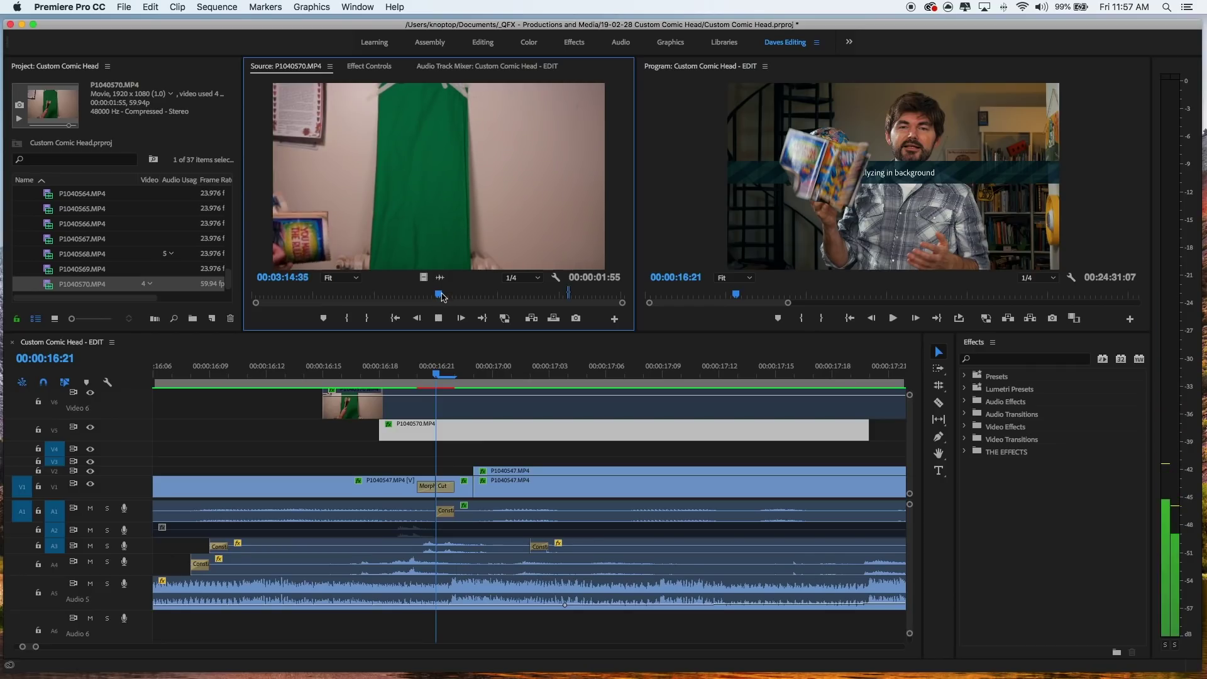
pyautogui.click(447, 297)
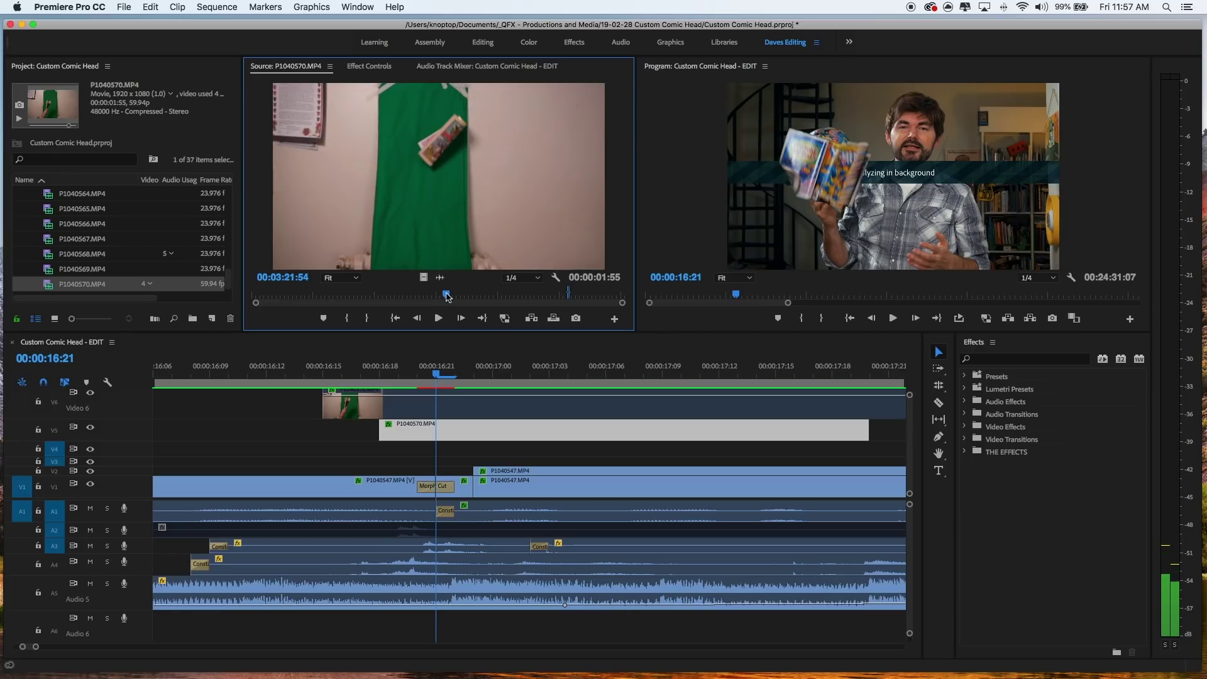
pyautogui.moveTo(447, 297); pyautogui.dragTo(444, 297)
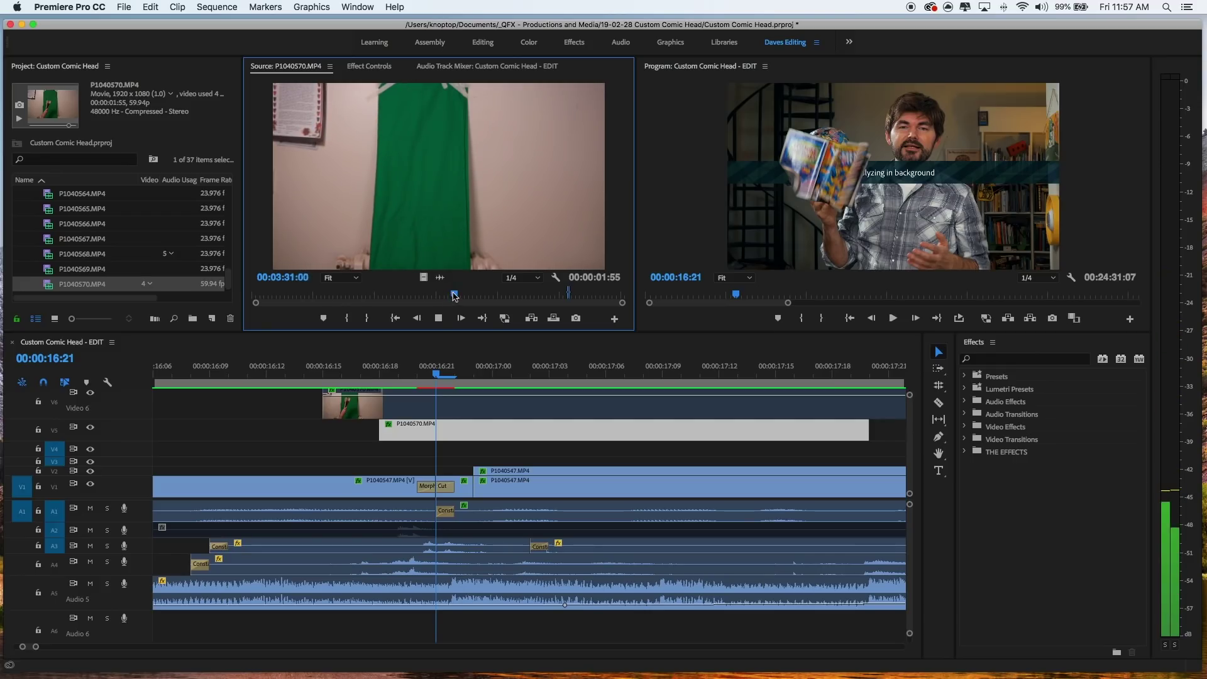
pyautogui.moveTo(258, 303); pyautogui.dragTo(477, 302)
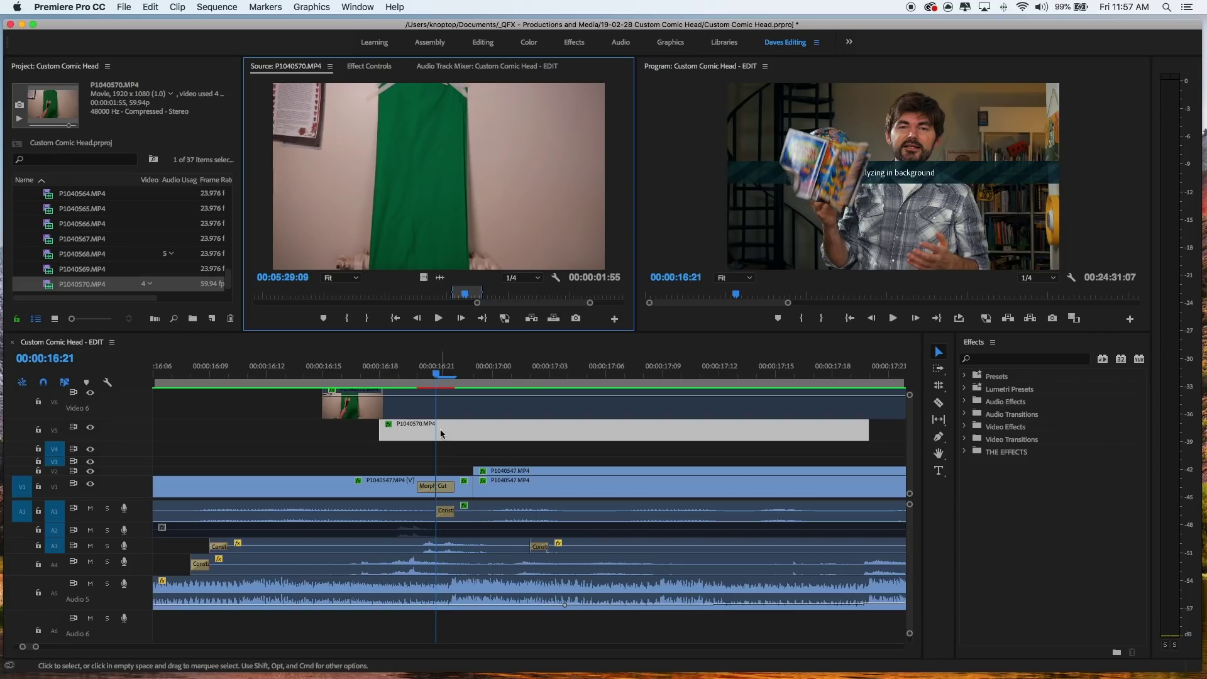
# Load the V5 clip P1040570.MP4 into the Source monitor and inspect the thrown comics at 00:05:06:05 in an enlarged view.
pyautogui.doubleClick(442, 433)
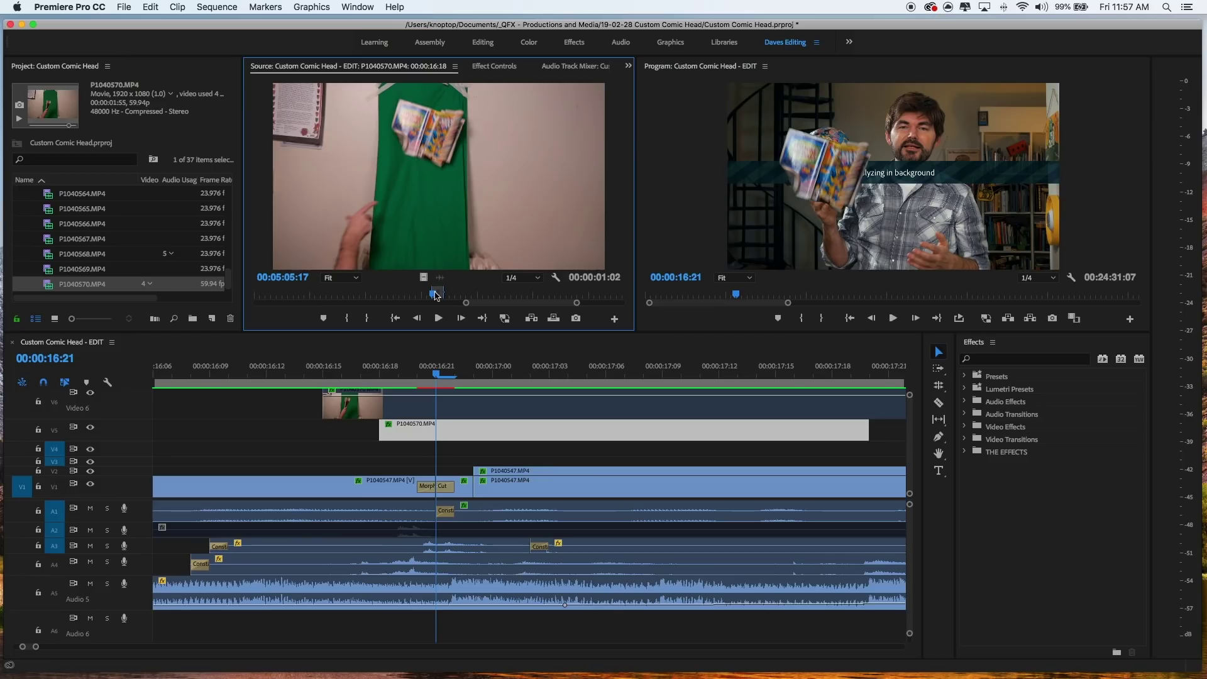
pyautogui.moveTo(434, 297); pyautogui.dragTo(439, 297)
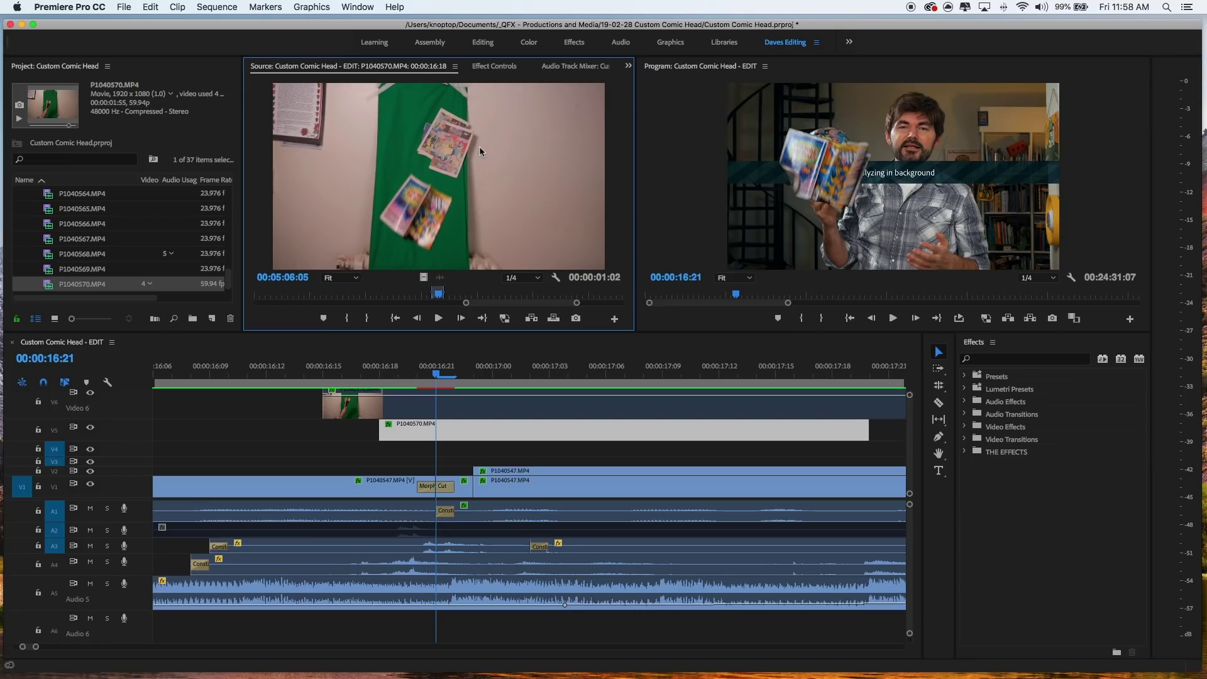
pyautogui.press('`')
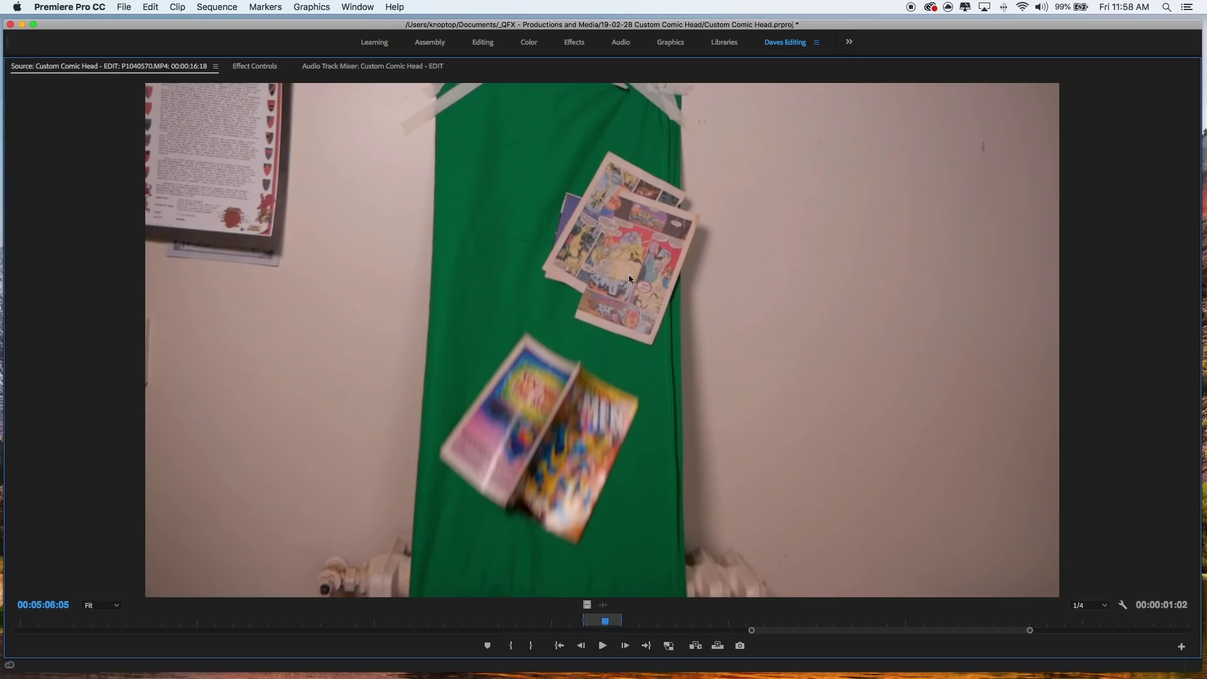
pyautogui.press('`')
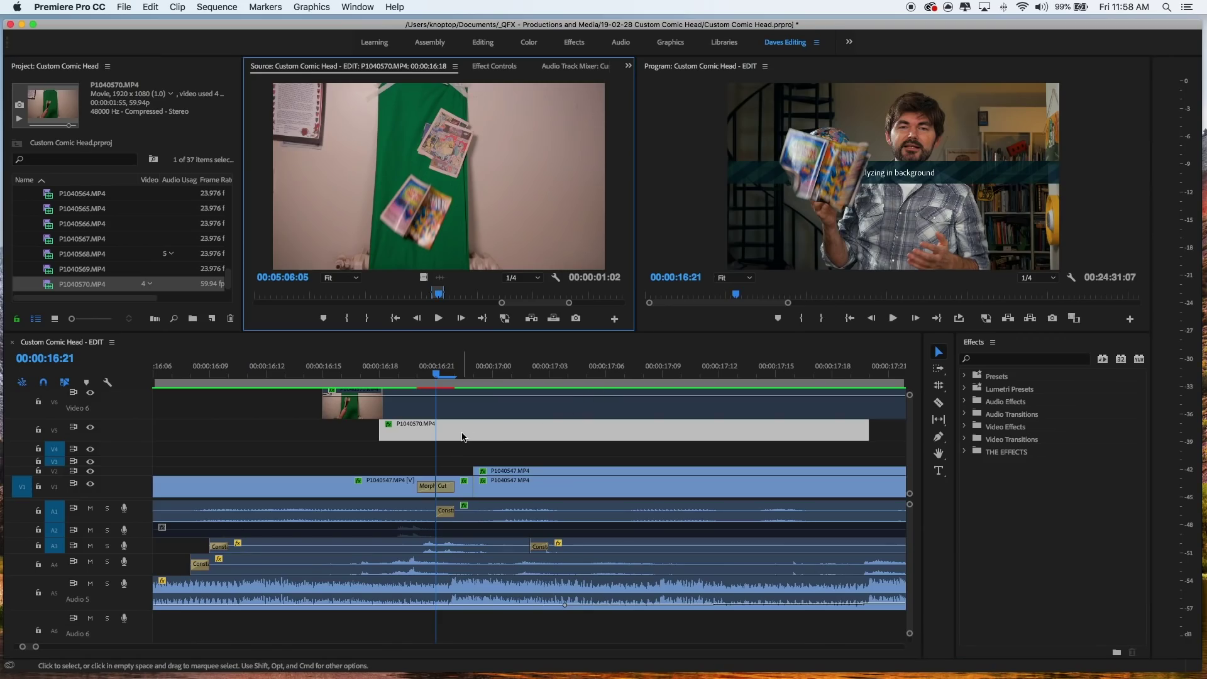
# Show Mask (1) of the V5 clip's Difference Matte effect and scrub along its mask path keyframes to 00:00:17:13.
pyautogui.click(506, 65)
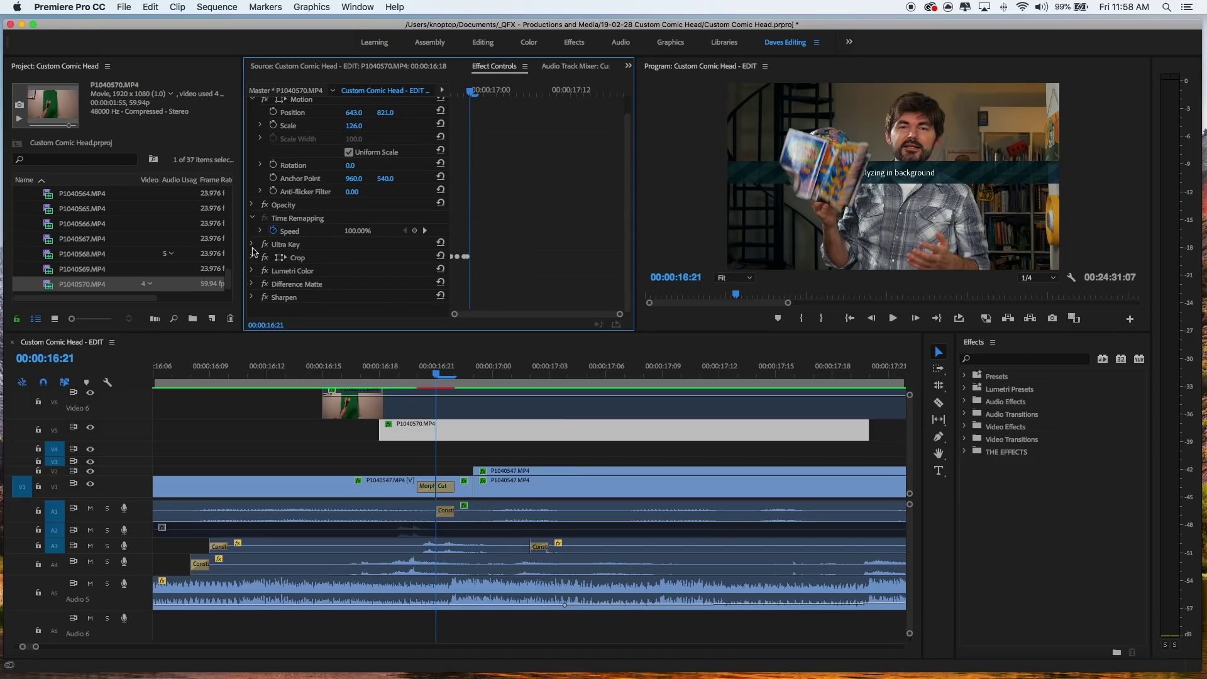
pyautogui.click(252, 283)
pyautogui.scroll(-5, 267, 273)
pyautogui.click(291, 136)
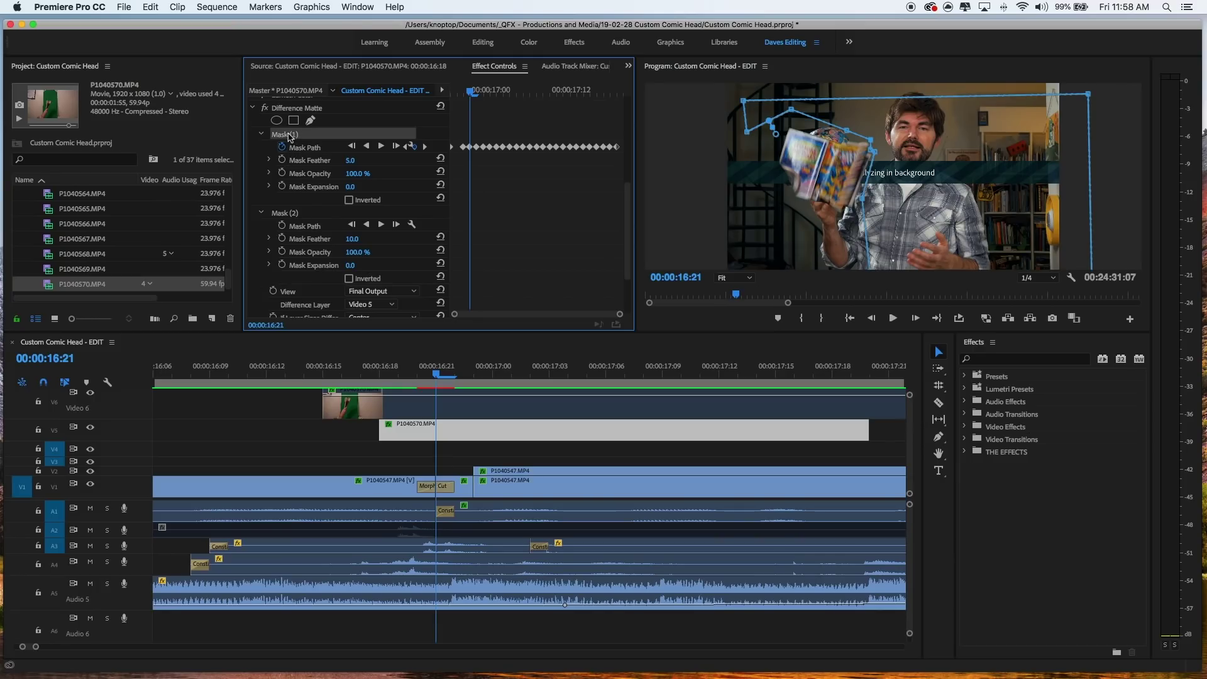
pyautogui.moveTo(473, 94); pyautogui.dragTo(511, 95)
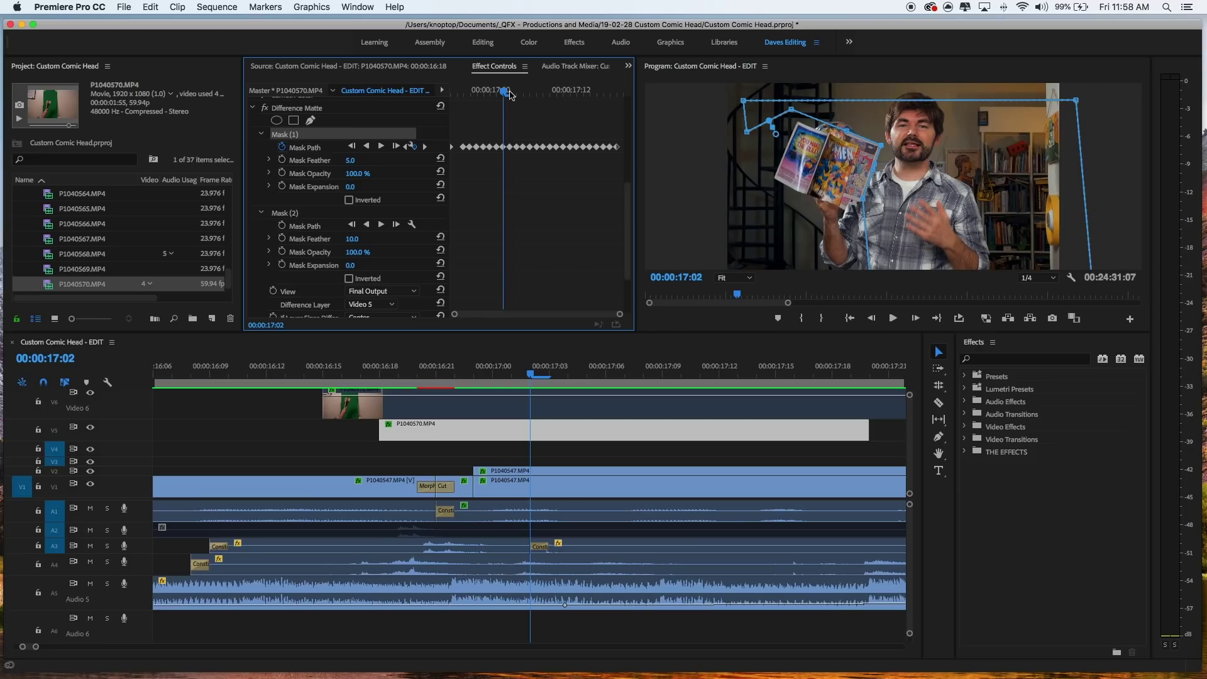
pyautogui.moveTo(511, 95); pyautogui.dragTo(578, 92)
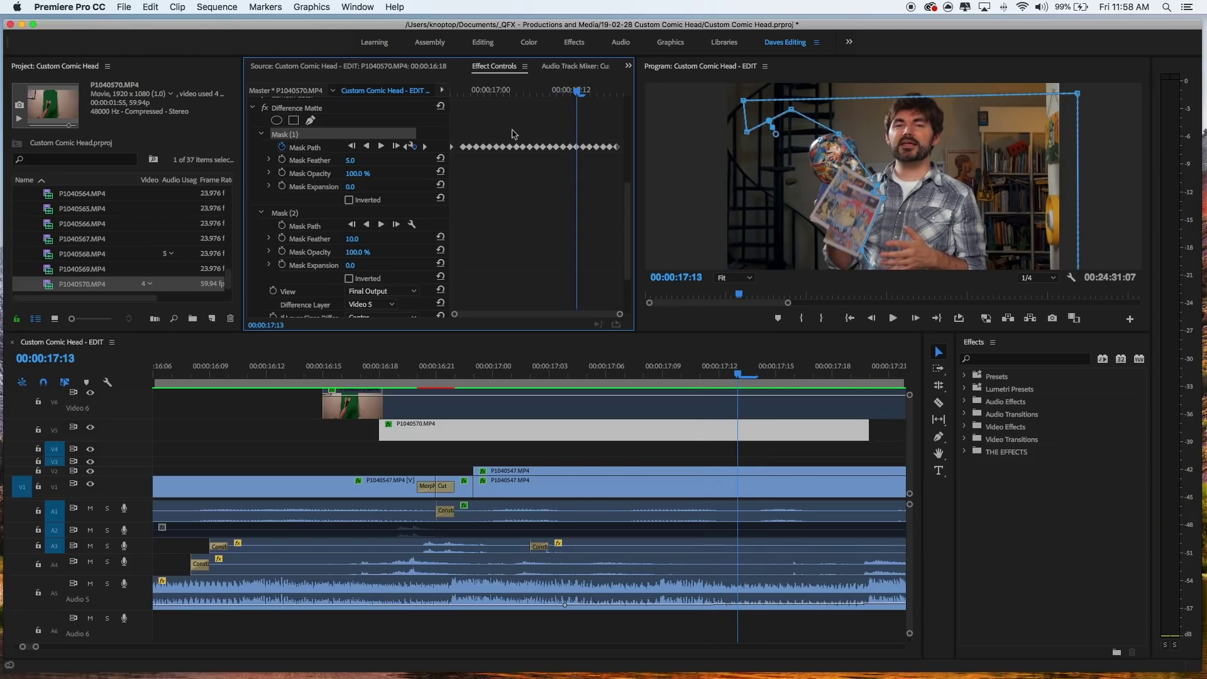
# Turn off the V5 clip's Ultra Key effect and inspect the masked green screen in an enlarged Program monitor around 00:00:17:06.
pyautogui.scroll(5, 556, 234)
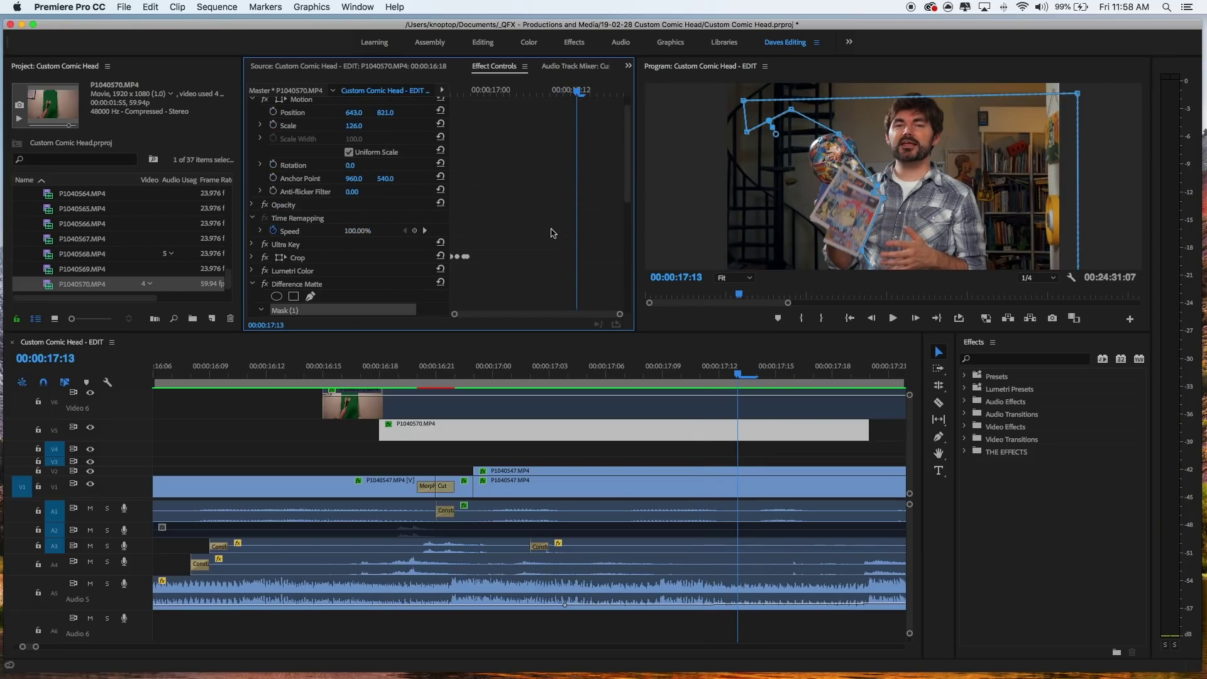
pyautogui.scroll(-1, 409, 245)
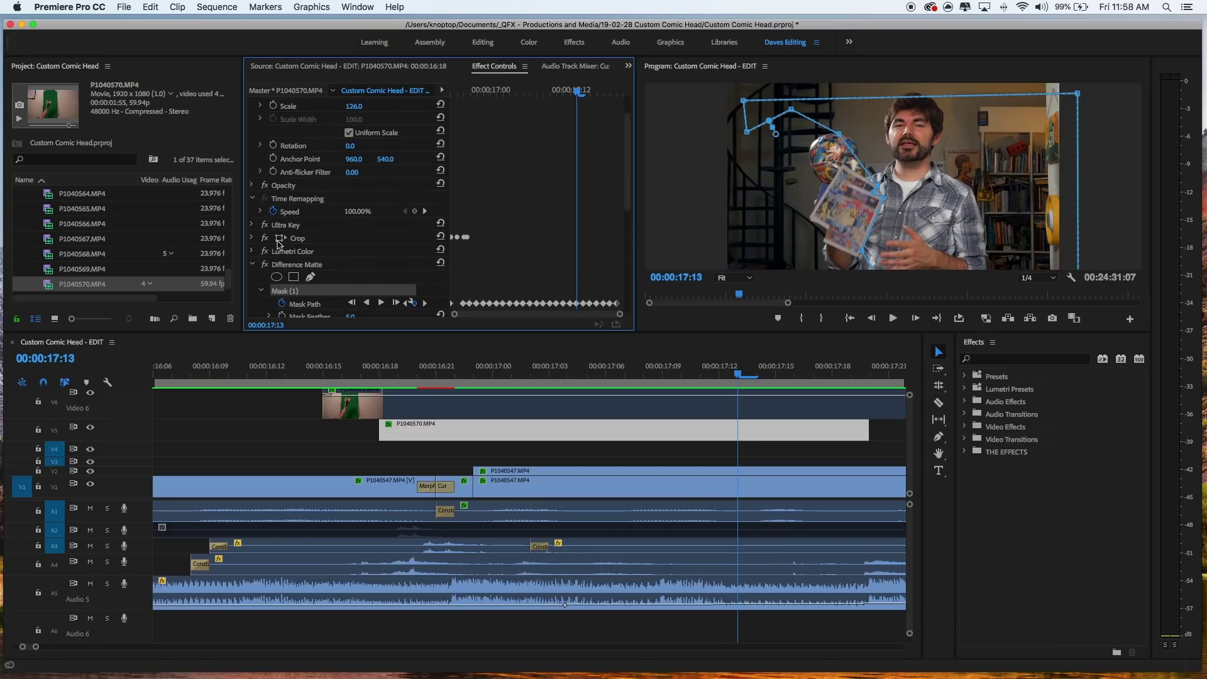
pyautogui.click(265, 225)
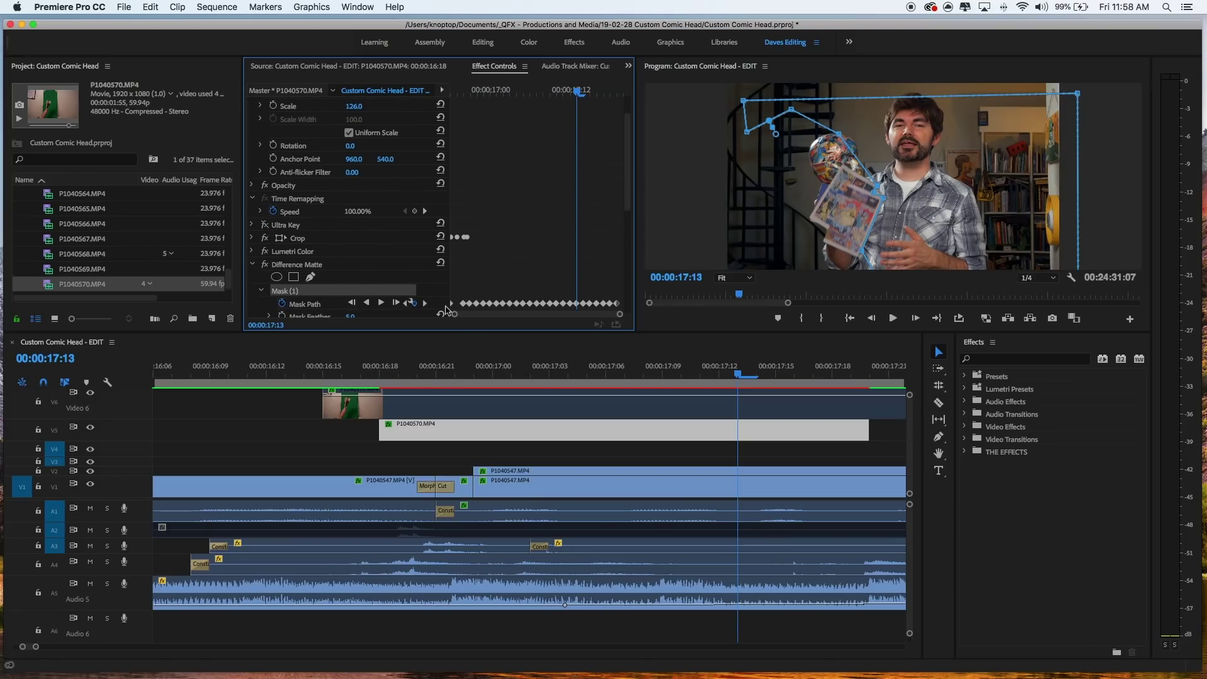
pyautogui.scroll(-3, 413, 293)
pyautogui.click(691, 196)
pyautogui.press('Left')
pyautogui.moveTo(691, 196); pyautogui.dragTo(690, 192)
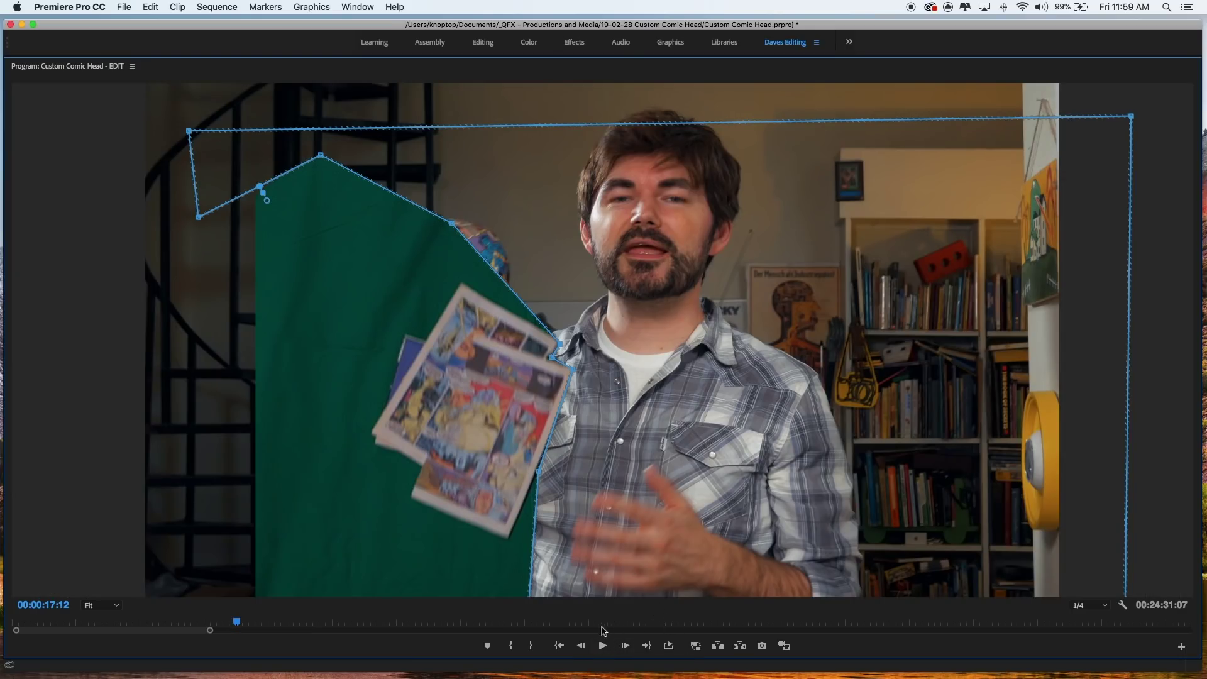
pyautogui.moveTo(243, 625); pyautogui.dragTo(234, 623)
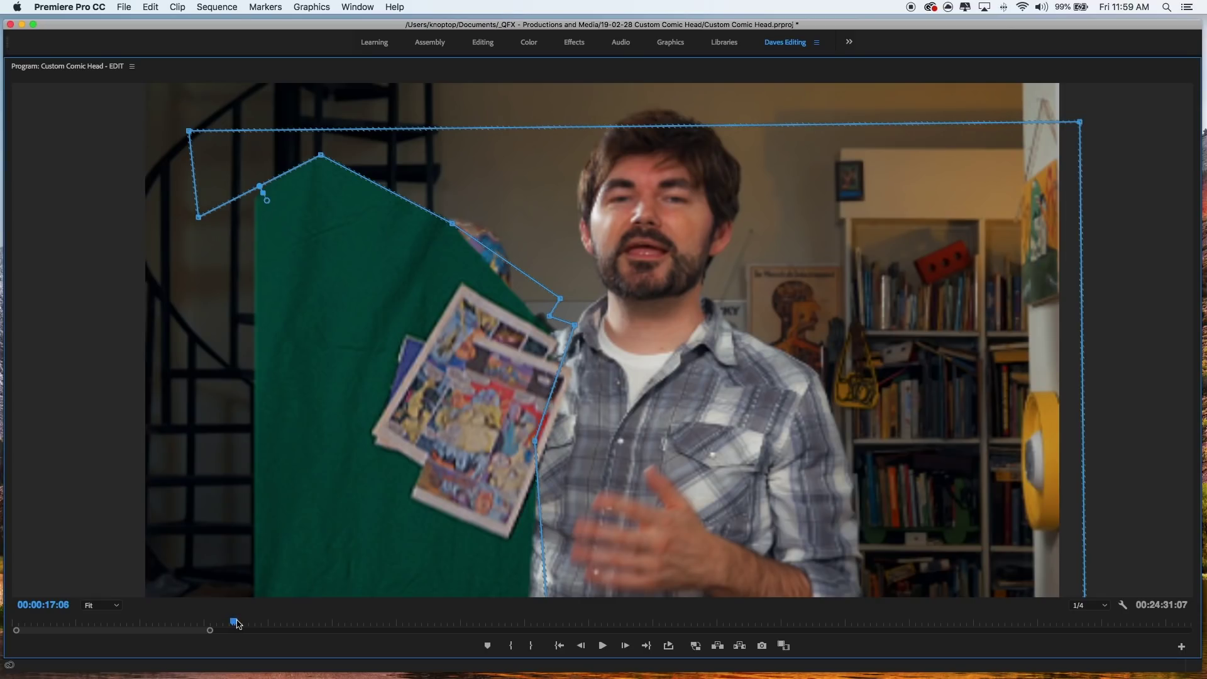
pyautogui.press('`')
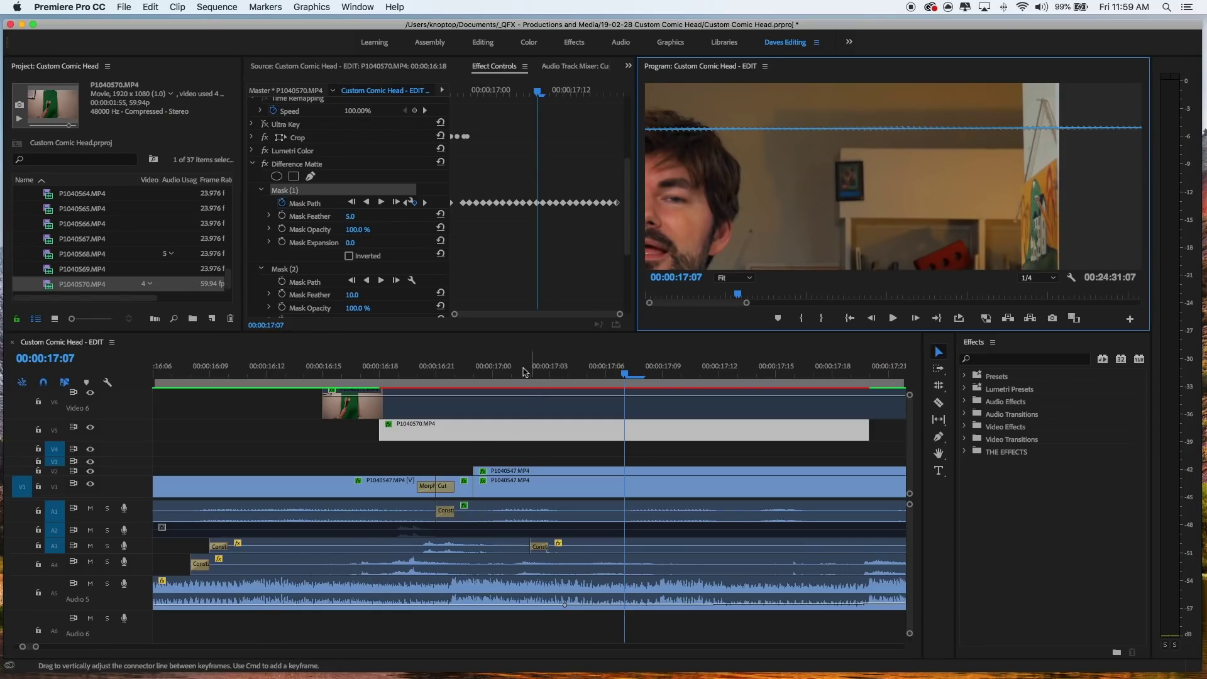
# Play the transition from 00:00:16:19 with the green screen showing, and return the playhead to 00:00:16:15.
pyautogui.click(403, 376)
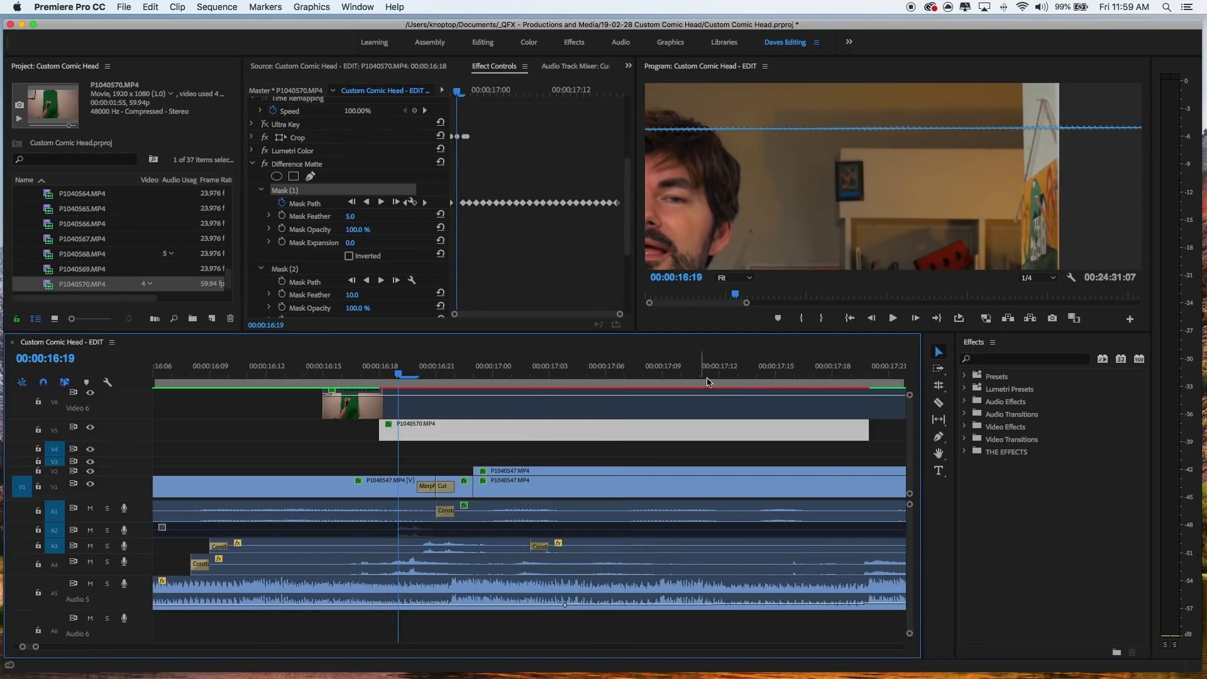
pyautogui.scroll(-2, 708, 382)
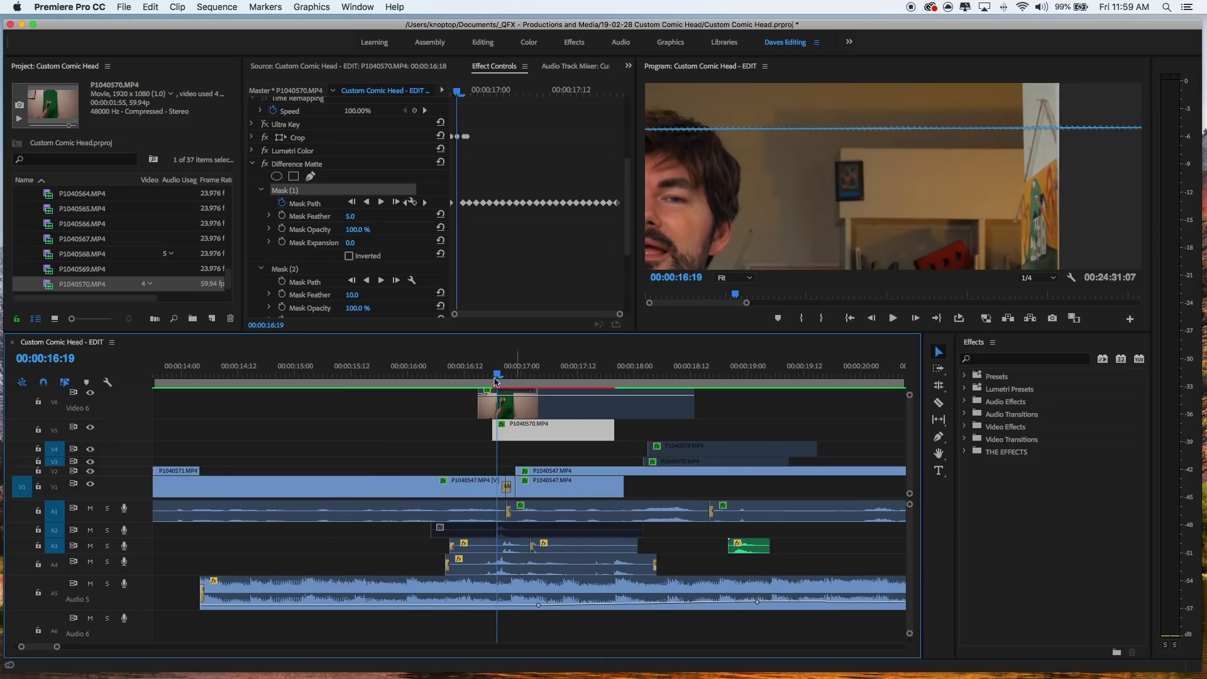
pyautogui.press('space')
pyautogui.press('space')
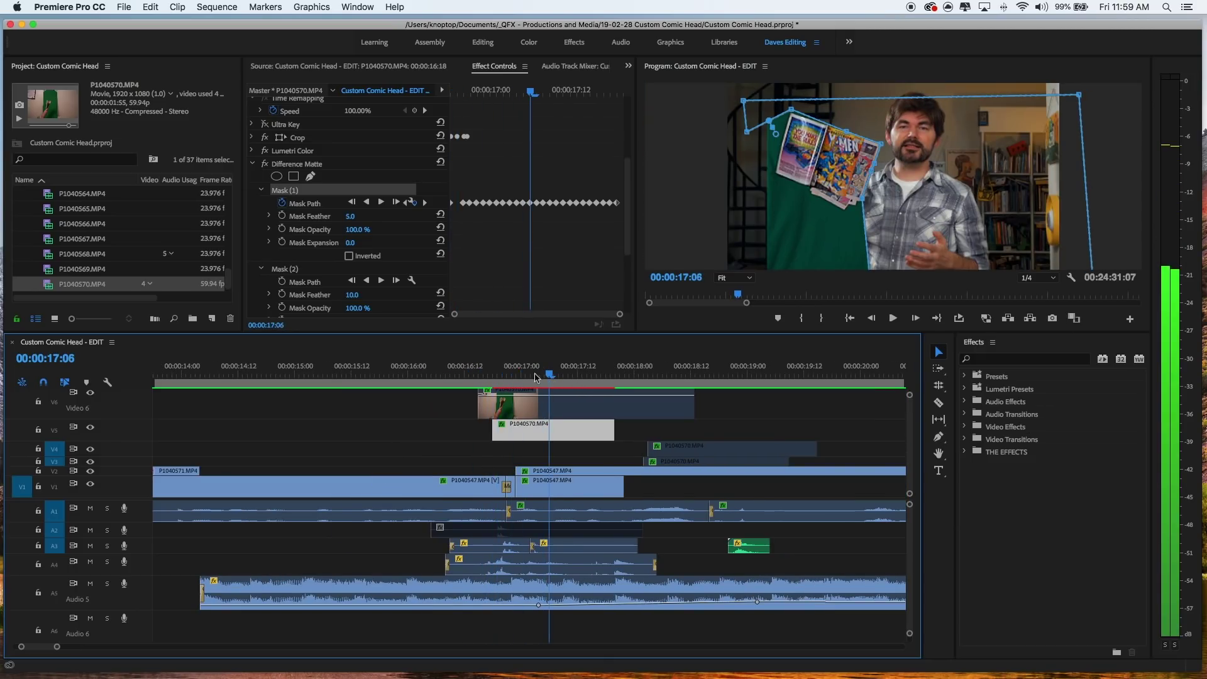
pyautogui.click(493, 372)
pyautogui.moveTo(493, 372)
pyautogui.mouseDown()
pyautogui.moveTo(536, 372)
pyautogui.moveTo(479, 372)
pyautogui.mouseUp()
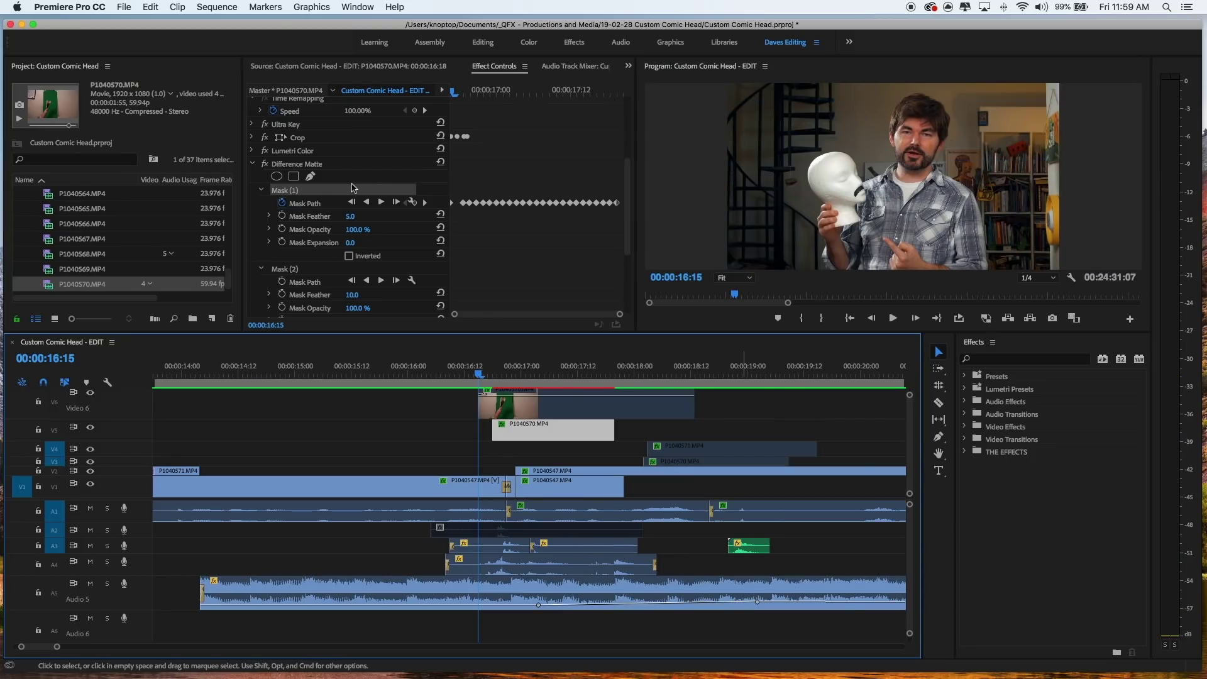
# Collapse the V5 clip's Difference Matte settings and toggle its Lumetri Color effect to compare the frame.
pyautogui.click(253, 164)
pyautogui.scroll(1, 267, 196)
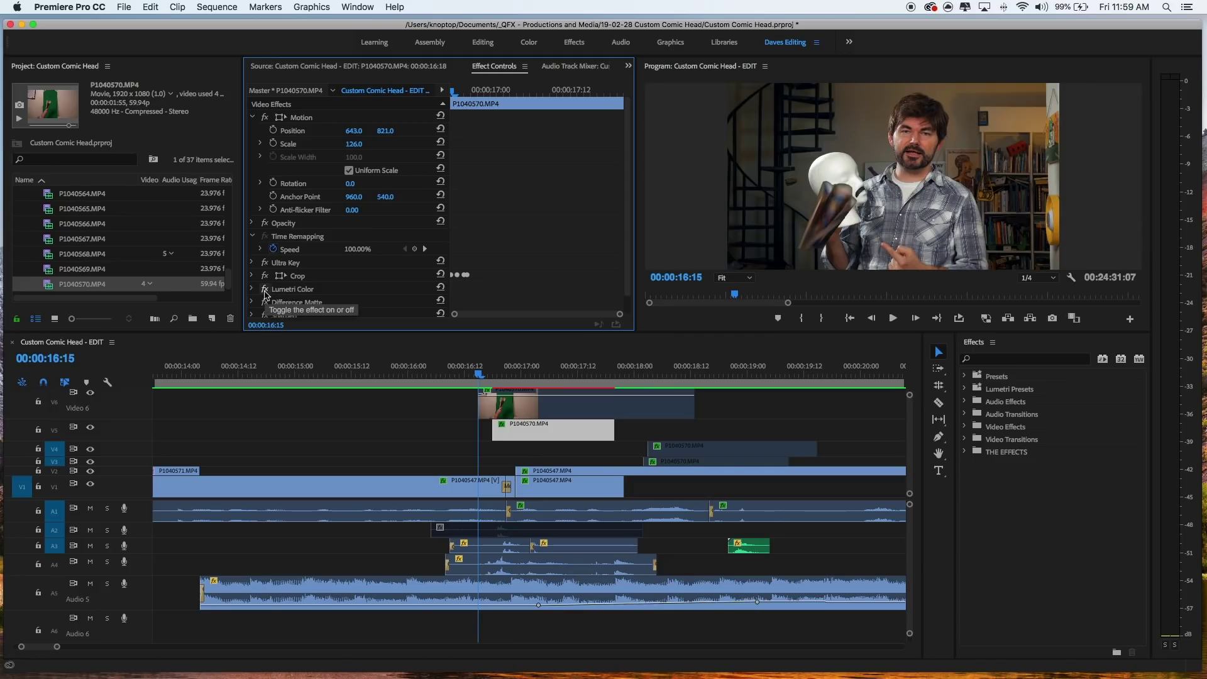
pyautogui.click(264, 293)
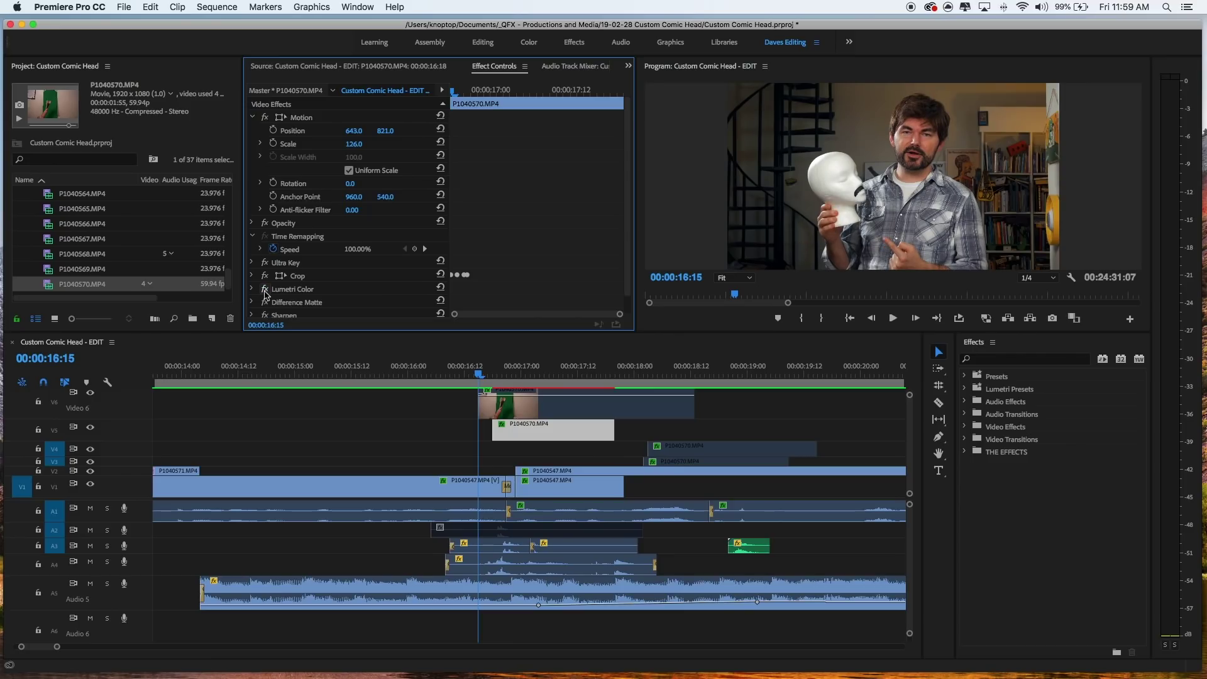
pyautogui.scroll(-1, 308, 299)
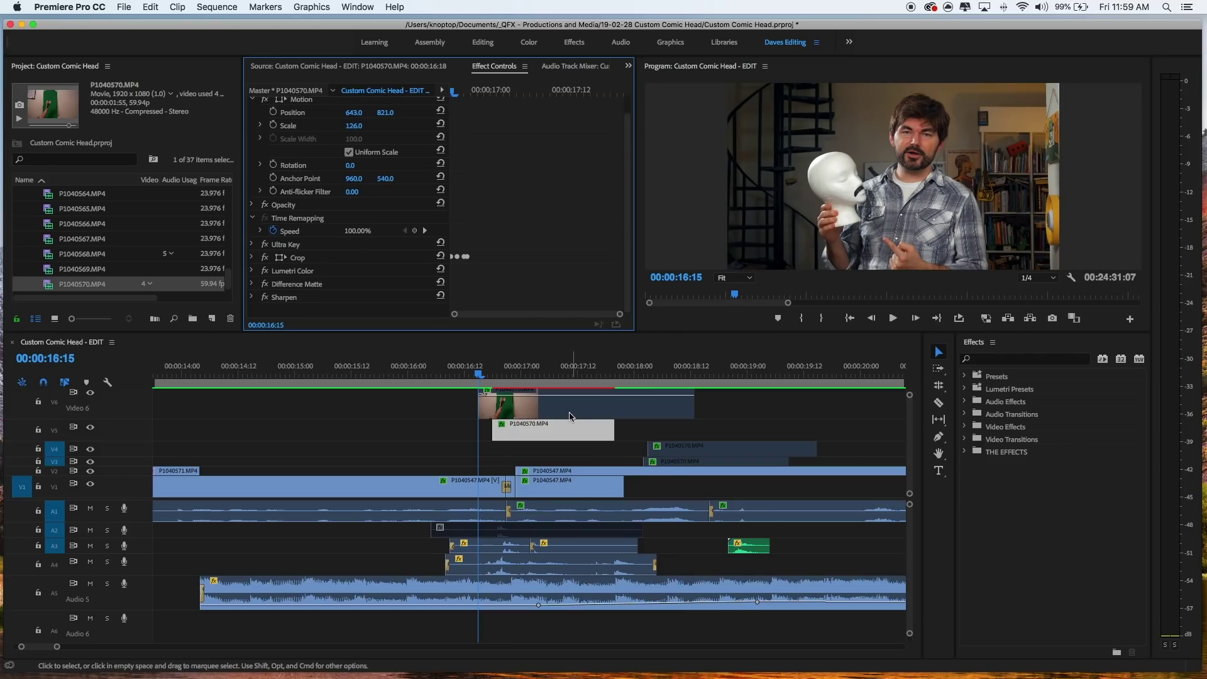
# Scrub and play the change from foam head to thrown comics, and park the playhead at 00:00:16:21.
pyautogui.moveTo(488, 373); pyautogui.dragTo(513, 373)
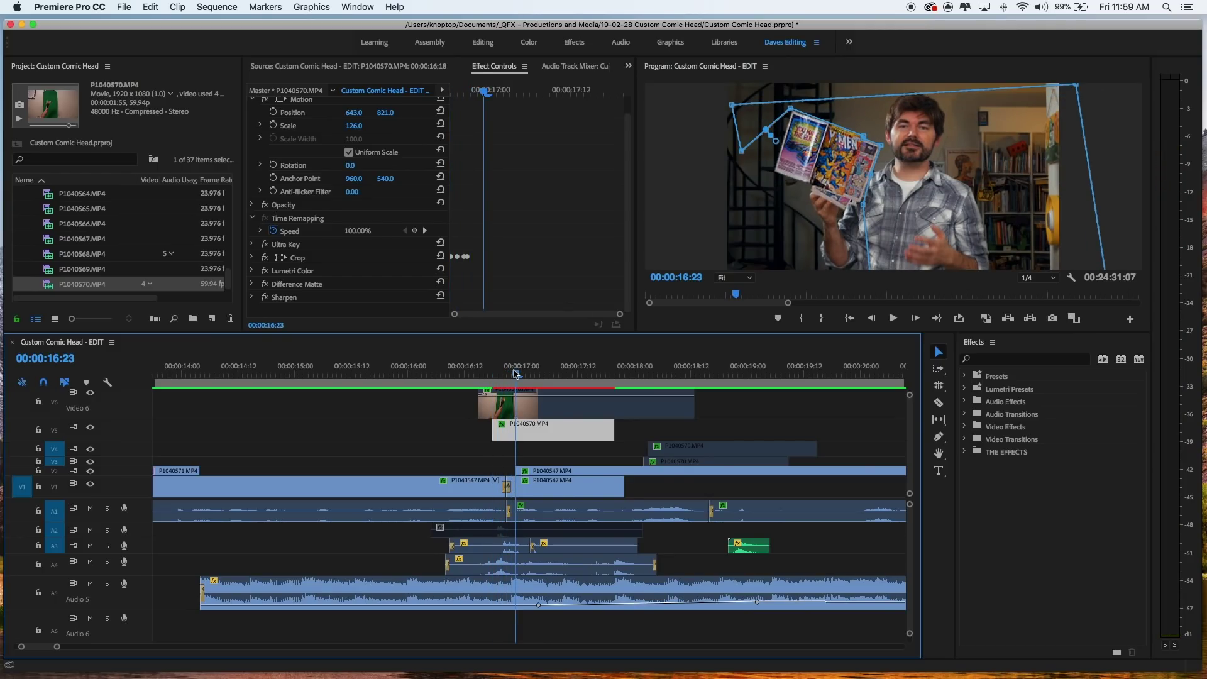
pyautogui.moveTo(515, 375); pyautogui.dragTo(442, 375)
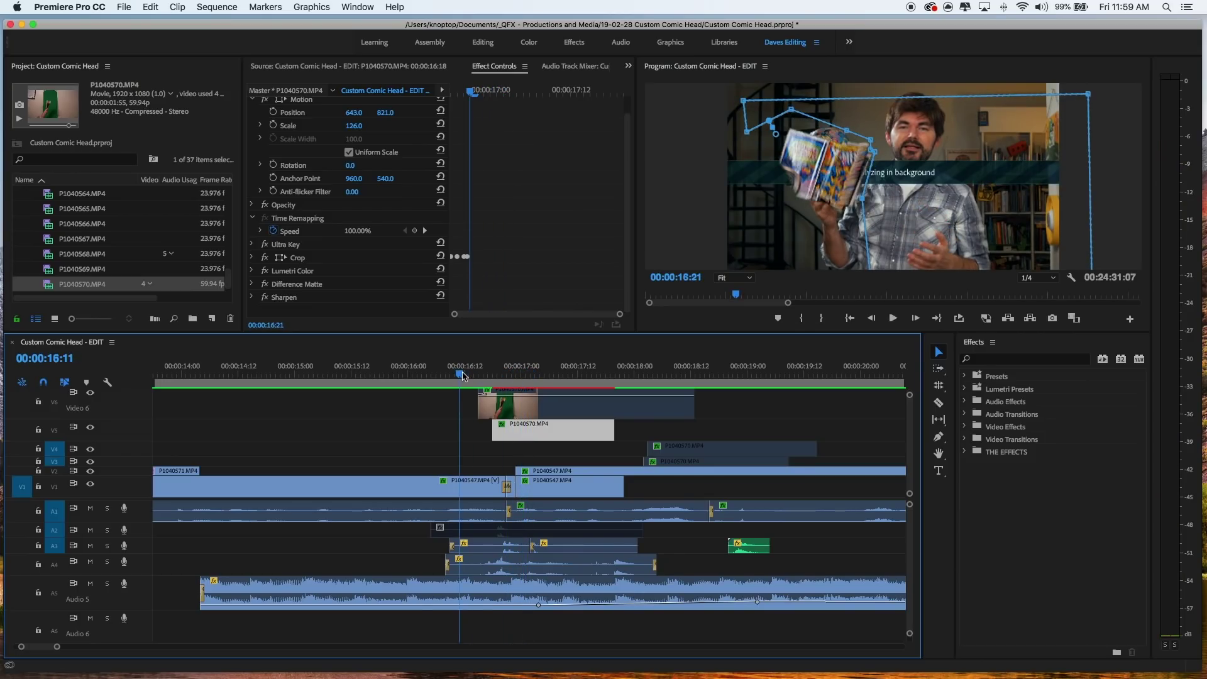
pyautogui.click(441, 430)
pyautogui.press('space')
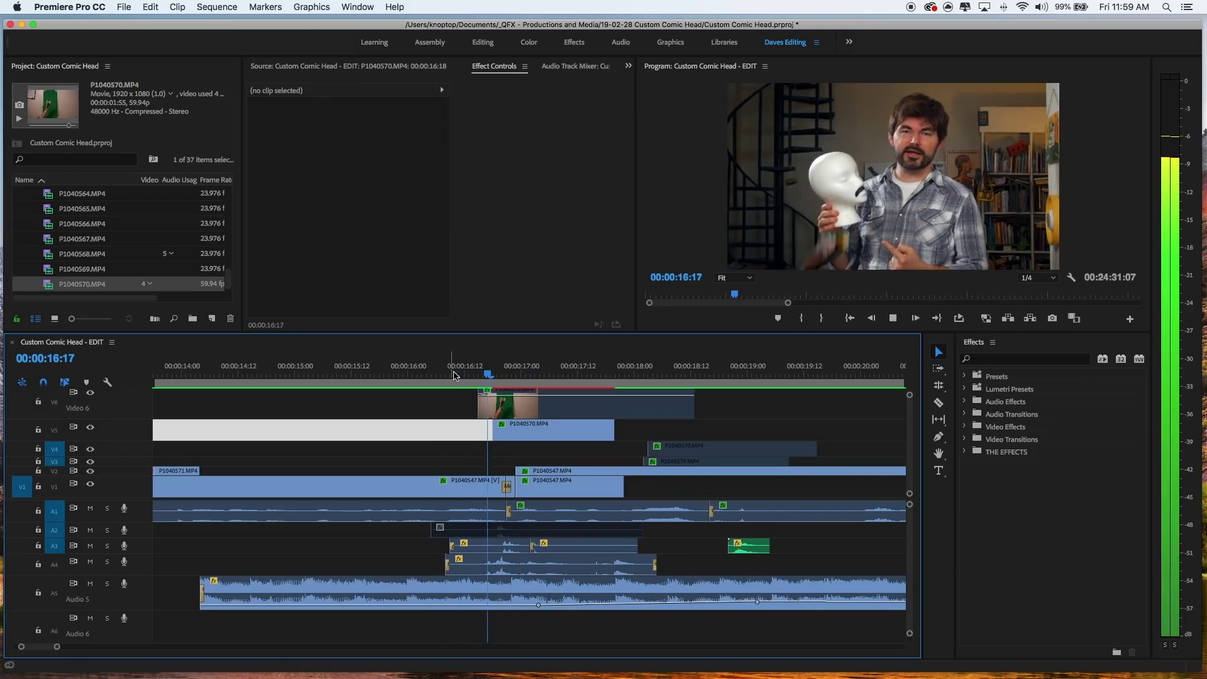
pyautogui.click(438, 375)
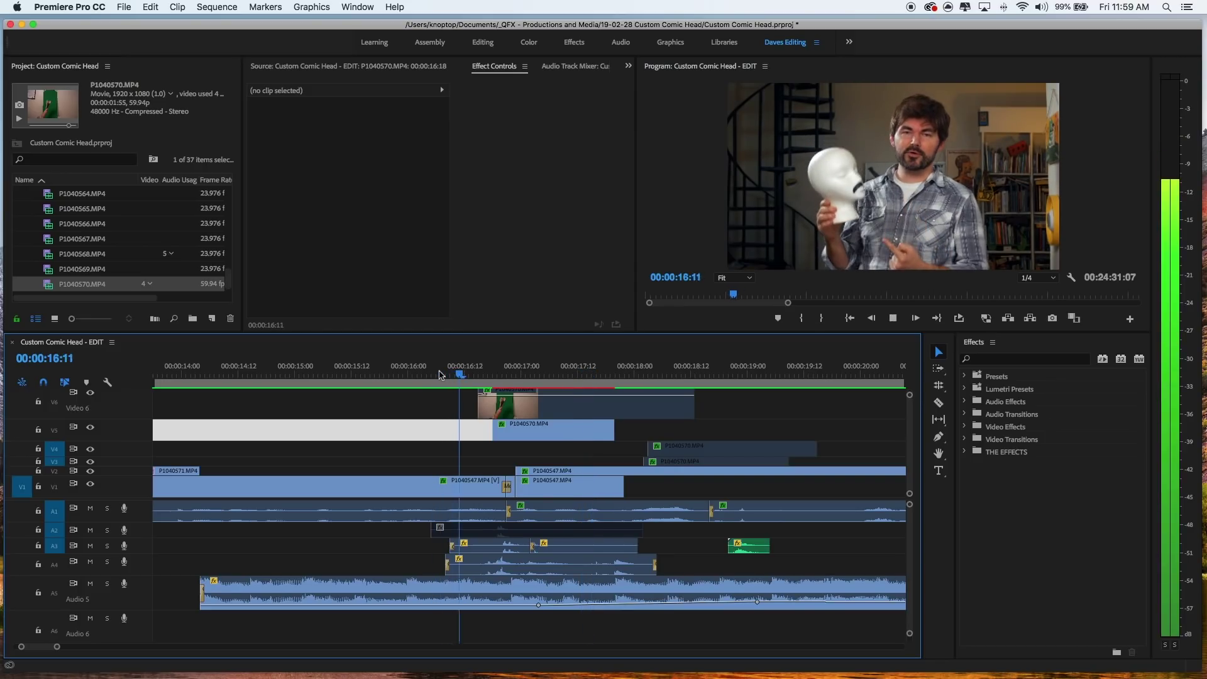
pyautogui.click(498, 372)
pyautogui.moveTo(498, 372)
pyautogui.mouseDown()
pyautogui.moveTo(527, 375)
pyautogui.moveTo(508, 376)
pyautogui.mouseUp()
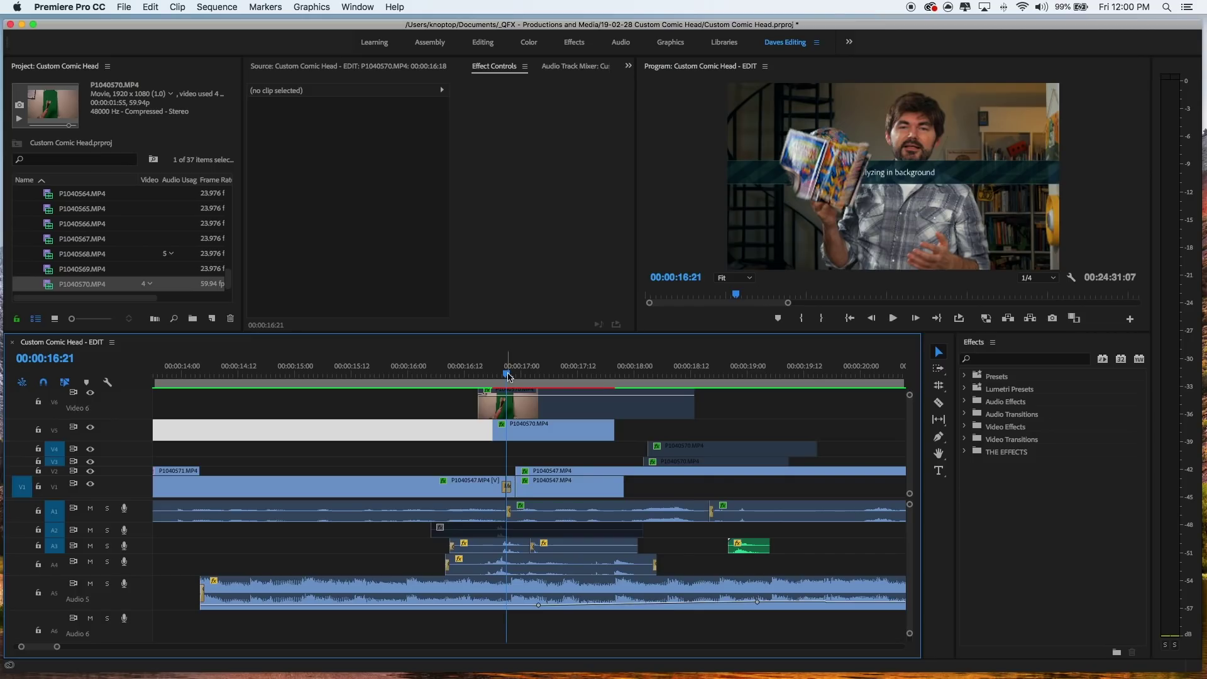
# Load the V6 comic clip into the Source monitor and scrub through its green-screen throw.
pyautogui.press('=')
pyautogui.press('=')
pyautogui.press('=')
pyautogui.press('=')
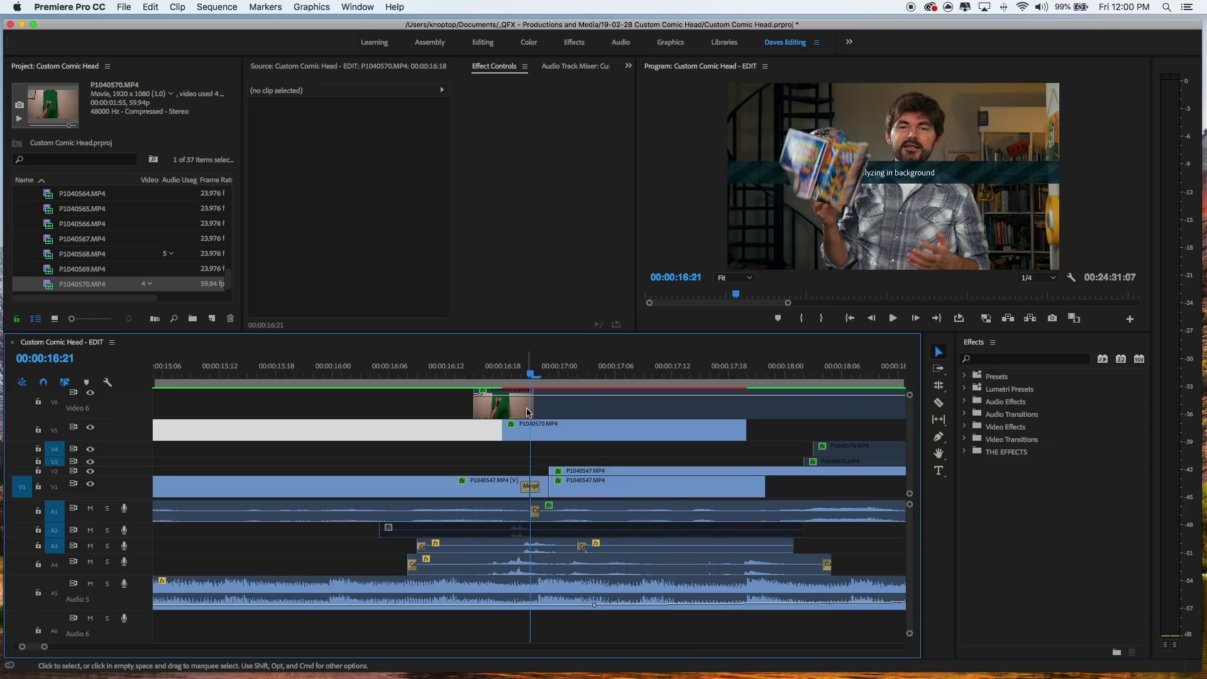
pyautogui.click(526, 409)
pyautogui.doubleClick(526, 407)
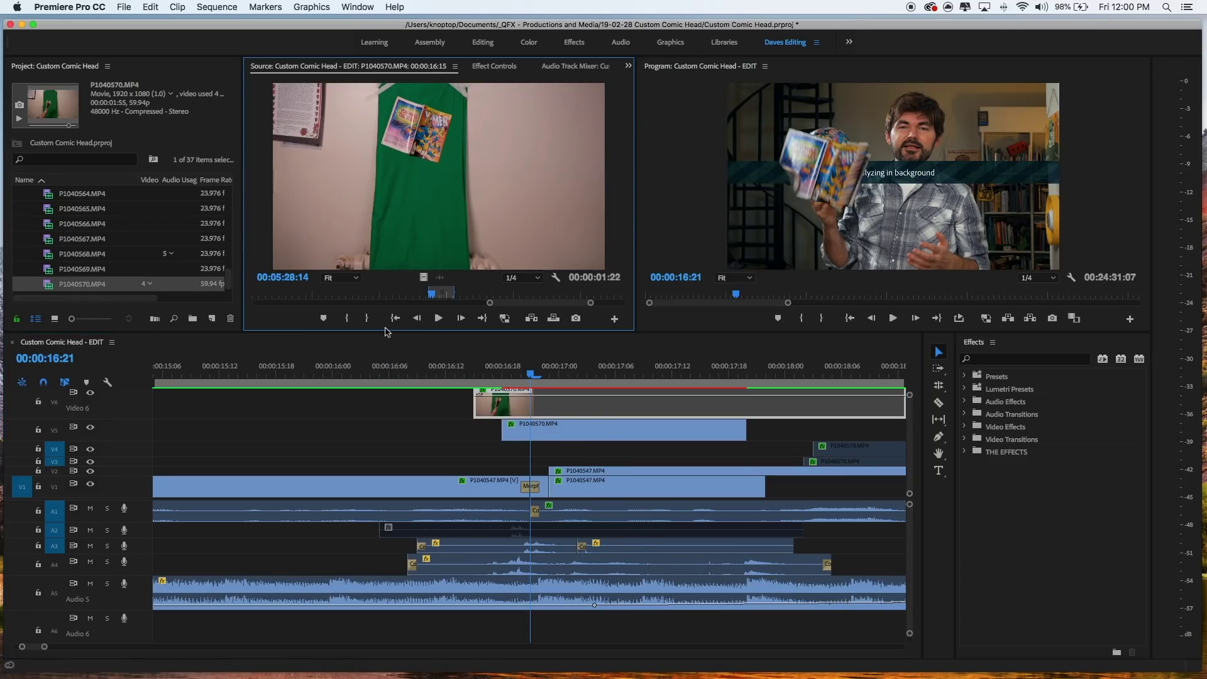
pyautogui.moveTo(433, 299)
pyautogui.mouseDown()
pyautogui.moveTo(493, 312)
pyautogui.moveTo(452, 306)
pyautogui.mouseUp()
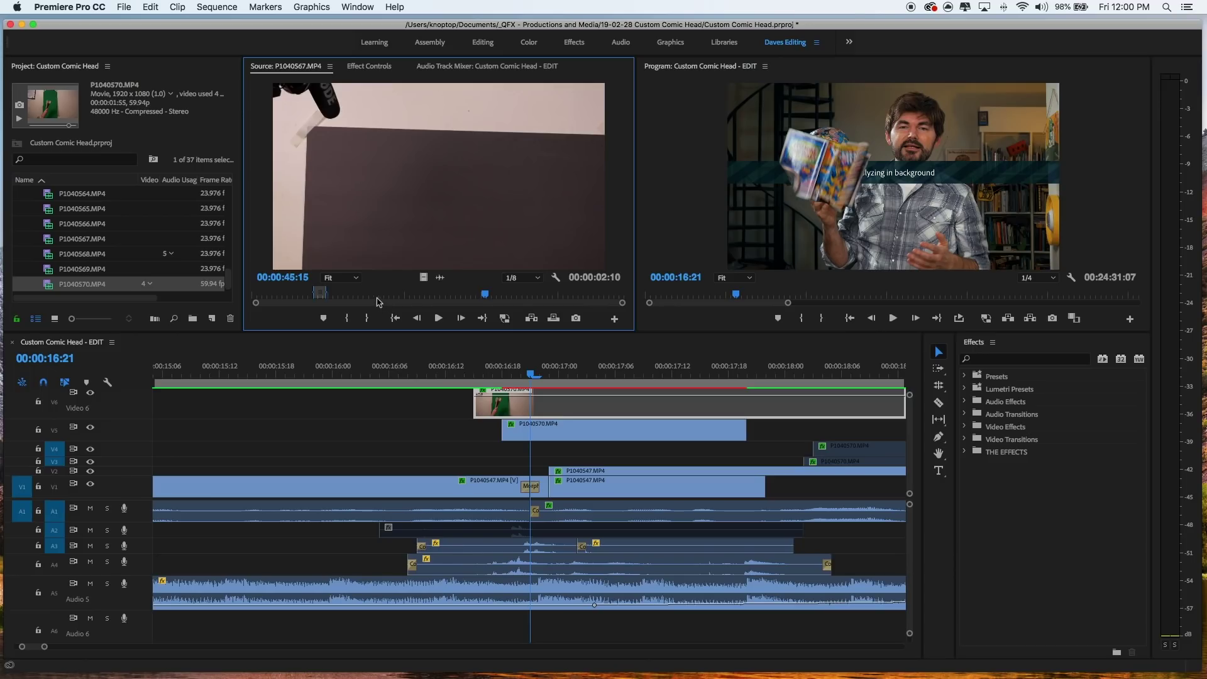
# Review the comic throw against the black card in P1040567.MP4, stopping at 00:00:13:18 with the Source monitor enlarged.
pyautogui.click(318, 294)
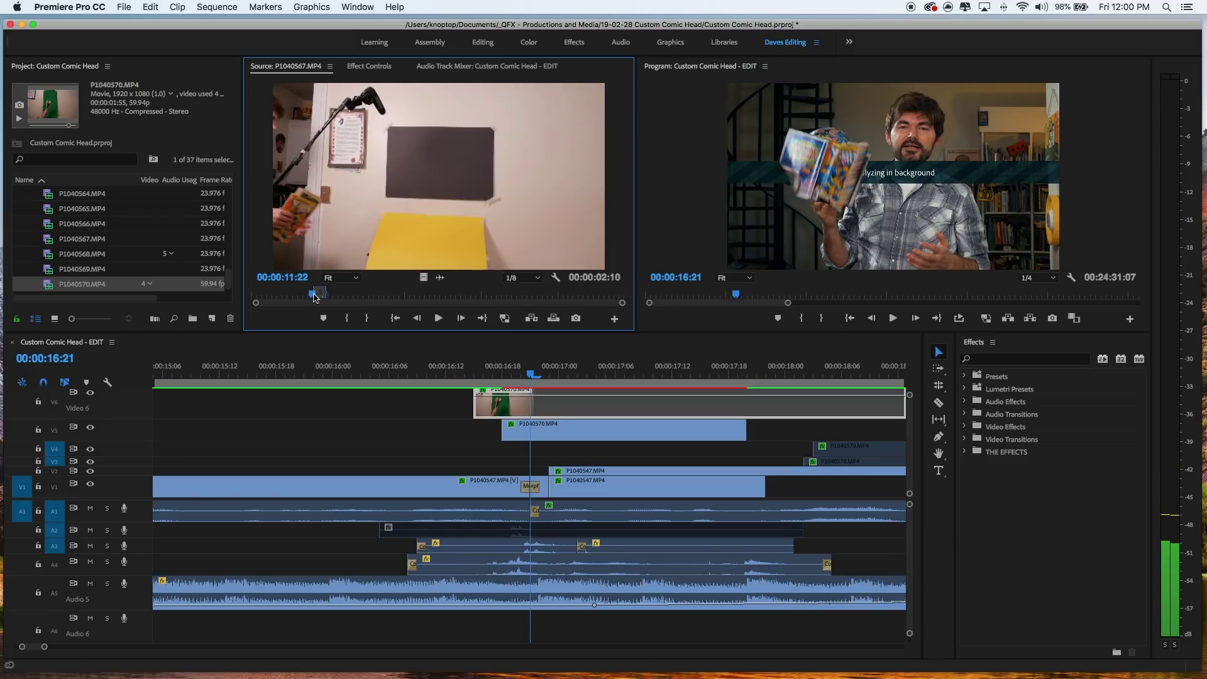
pyautogui.moveTo(319, 297)
pyautogui.mouseDown()
pyautogui.moveTo(334, 296)
pyautogui.moveTo(316, 297)
pyautogui.mouseUp()
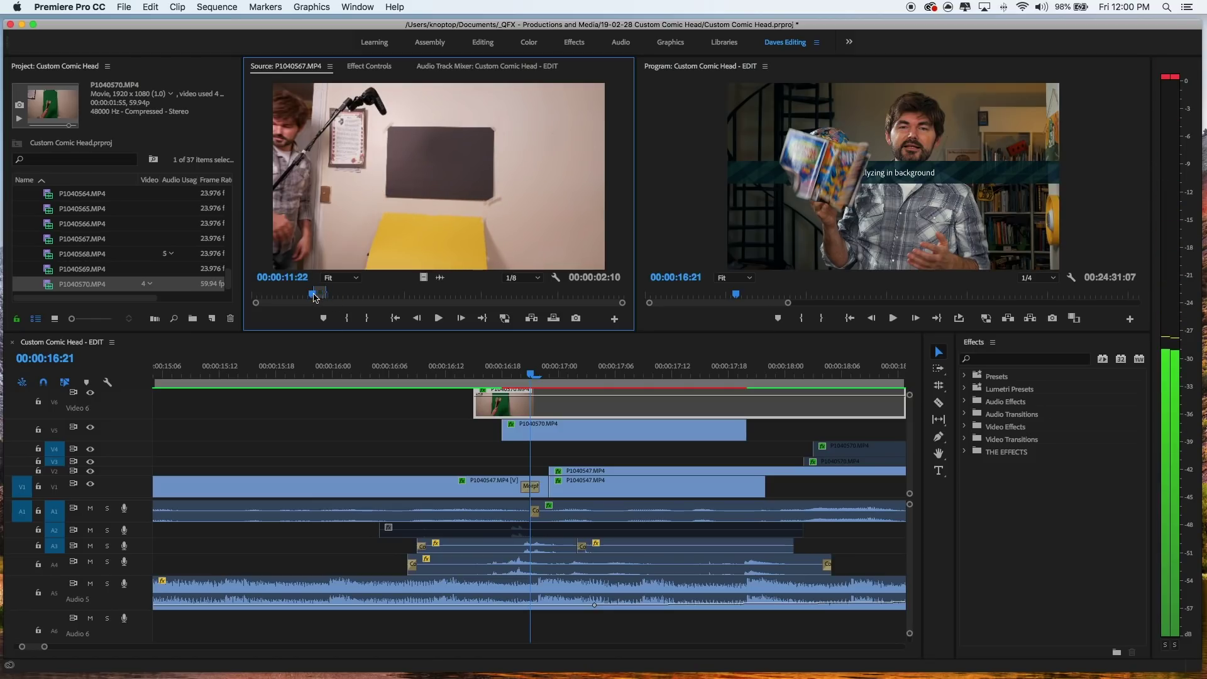
pyautogui.press('space')
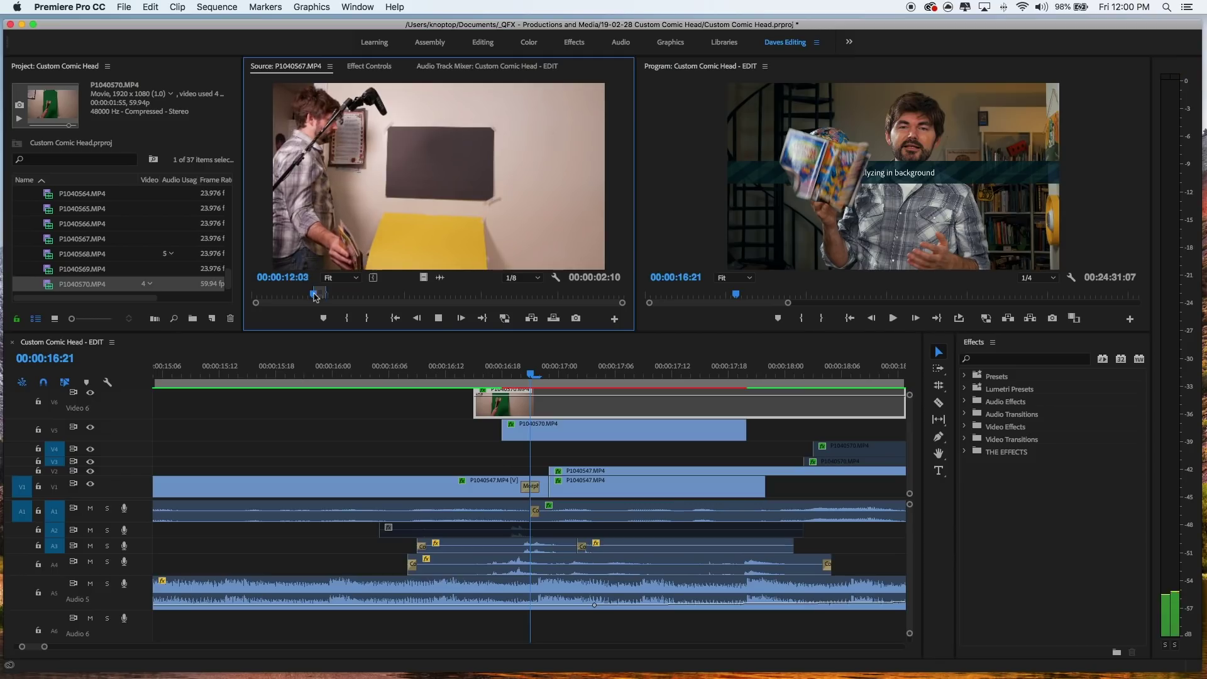
pyautogui.press('space')
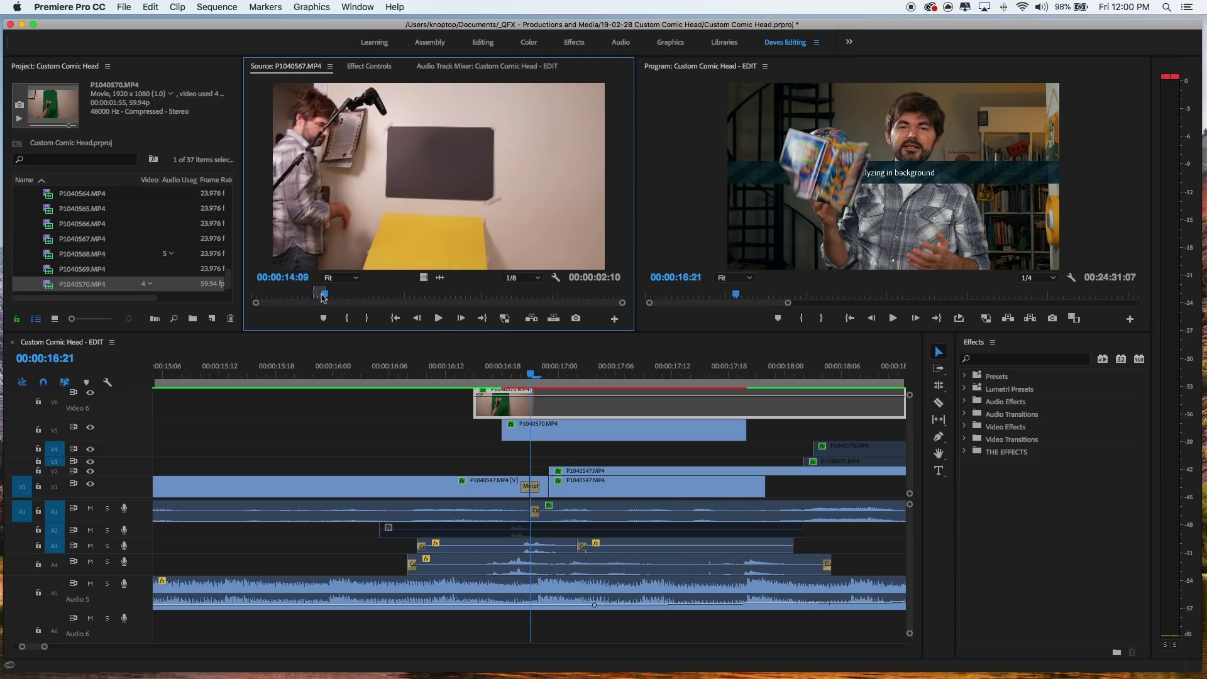
pyautogui.press('j')
pyautogui.press('k')
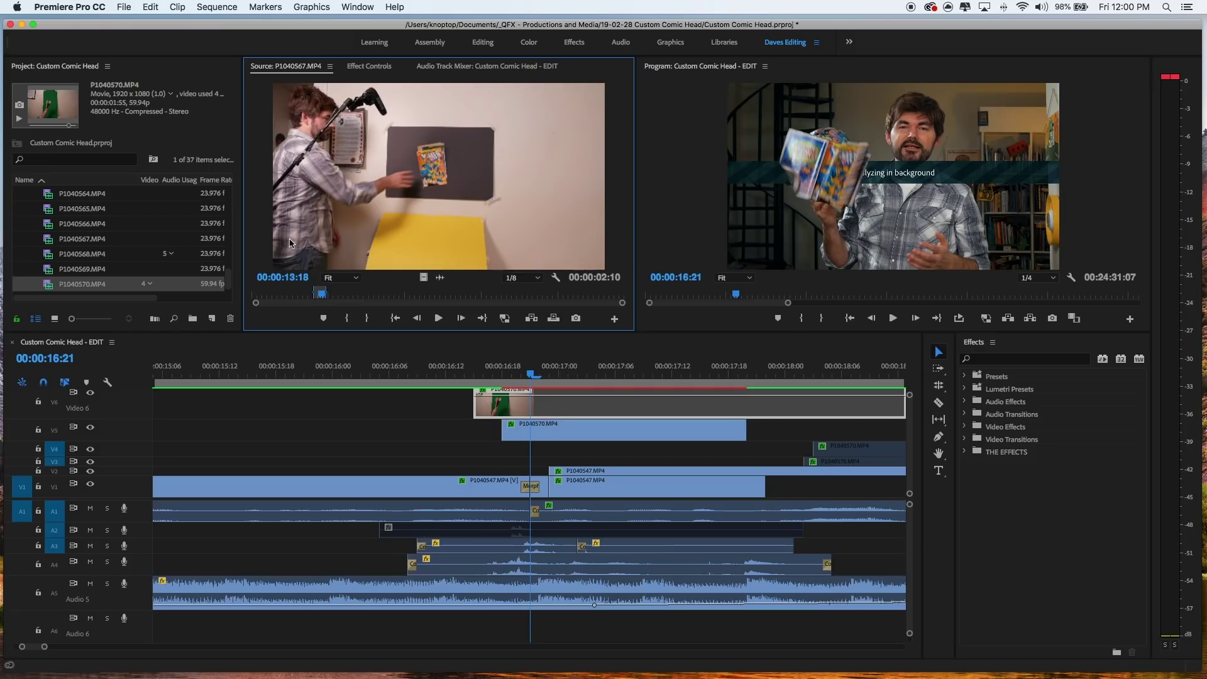
pyautogui.press('`')
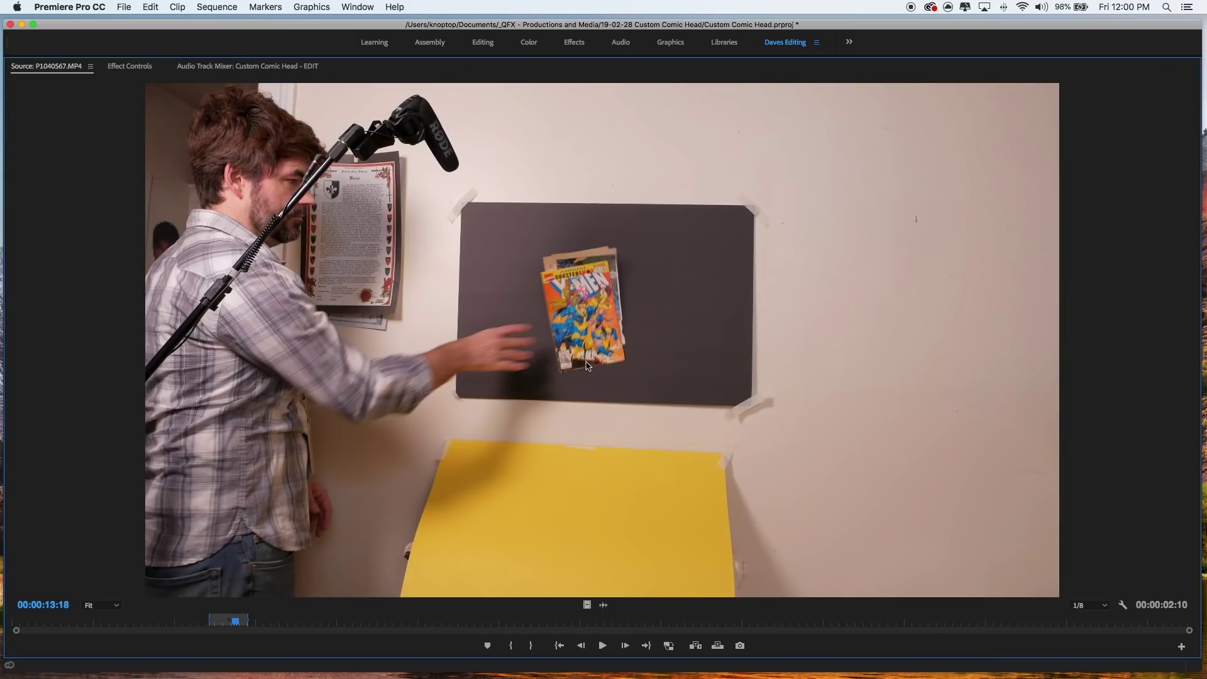
# Restore the Source monitor's size and review the rest of the P1040567.MP4 comic throw to 00:00:14:03.
pyautogui.press('`')
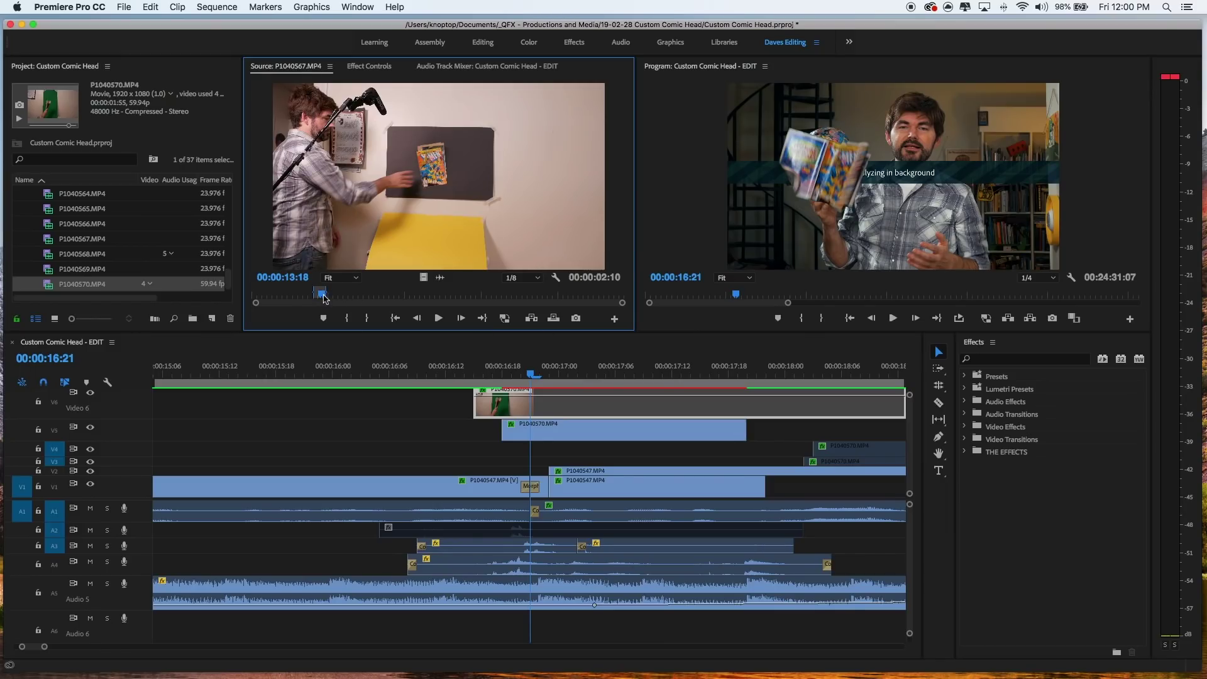
pyautogui.press('l')
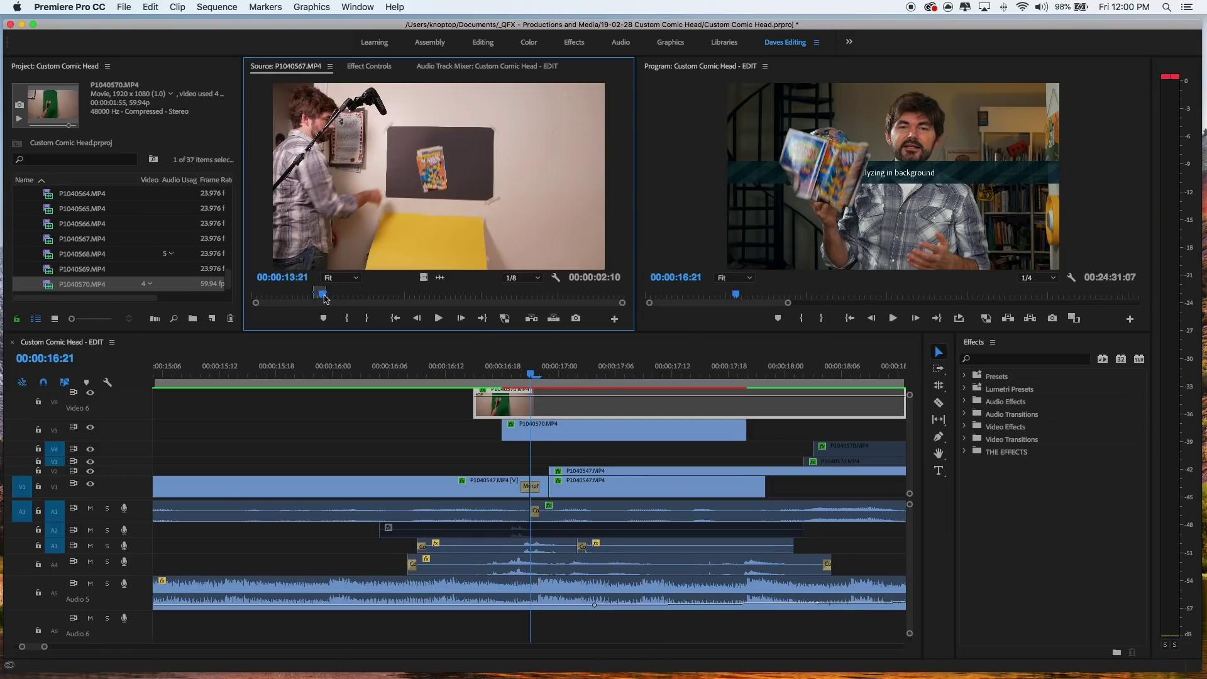
pyautogui.click(324, 296)
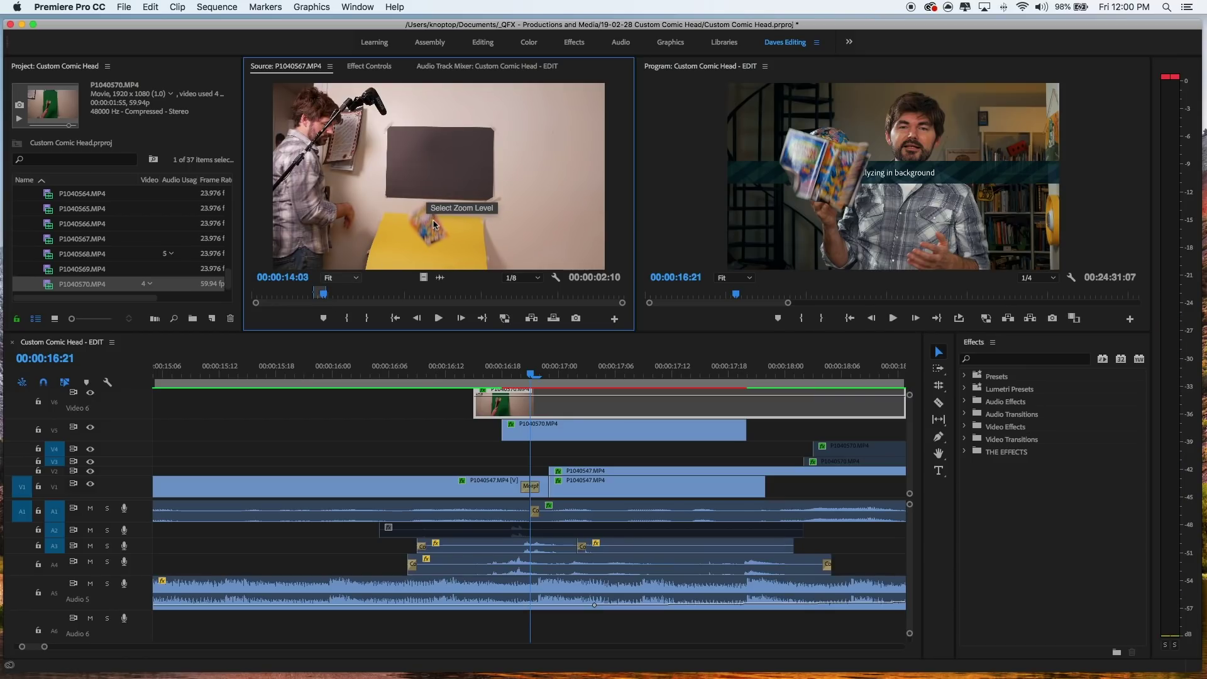
# Bring up P1040568.MP4 in the Source monitor and play and scrub its close-up comic throw from 00:01:57:21.
pyautogui.press('f')
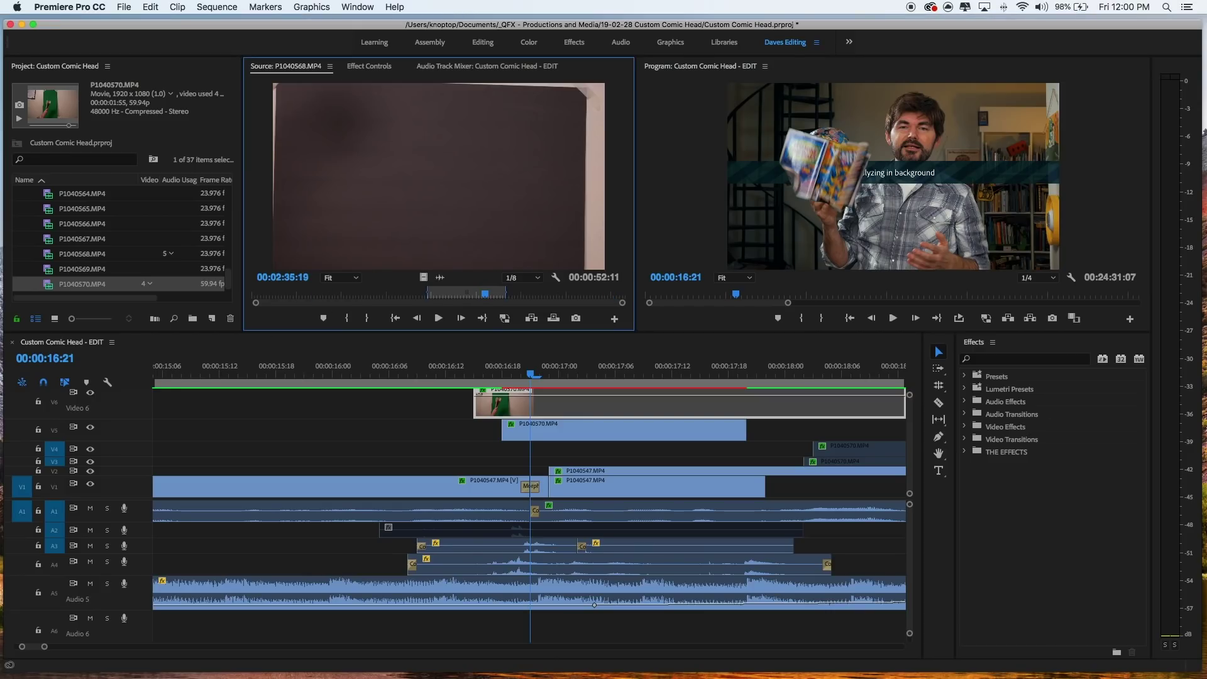
pyautogui.click(430, 294)
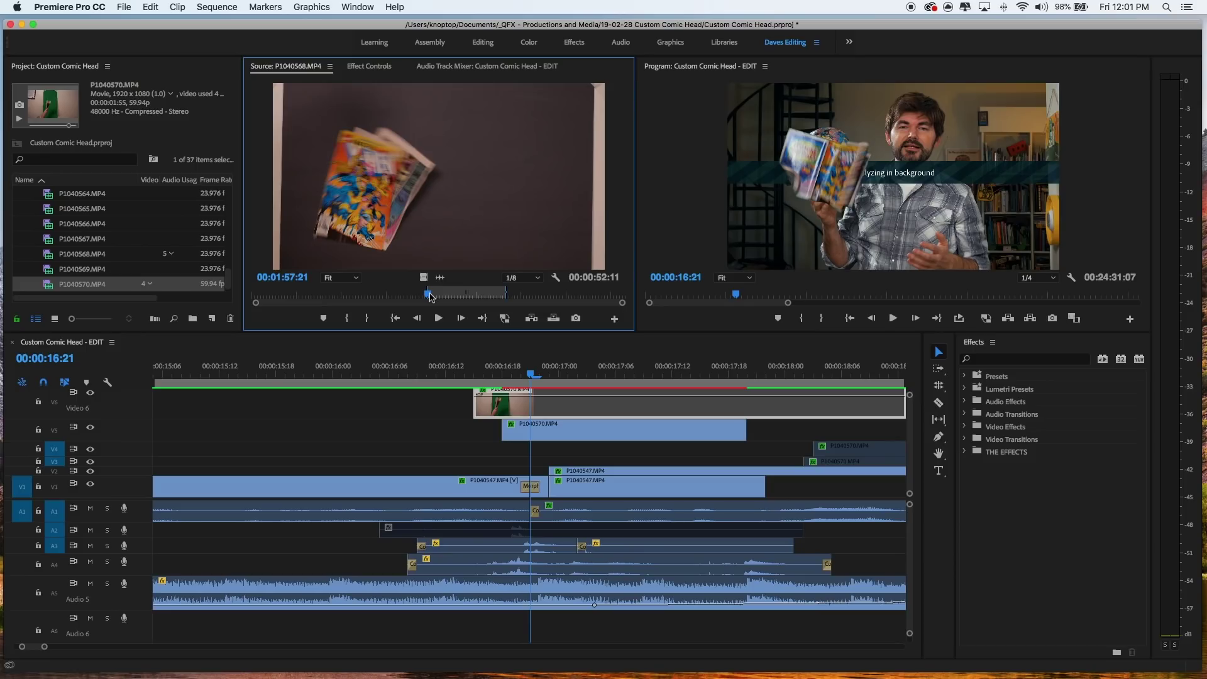
pyautogui.press('space')
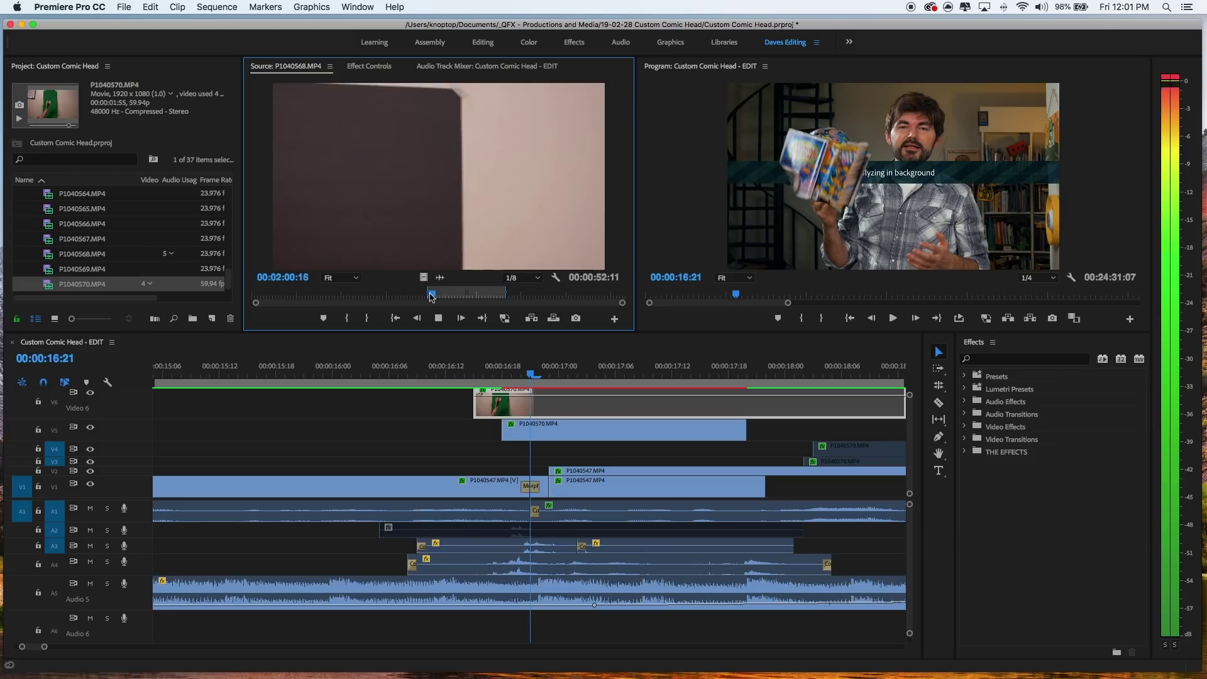
pyautogui.press('space')
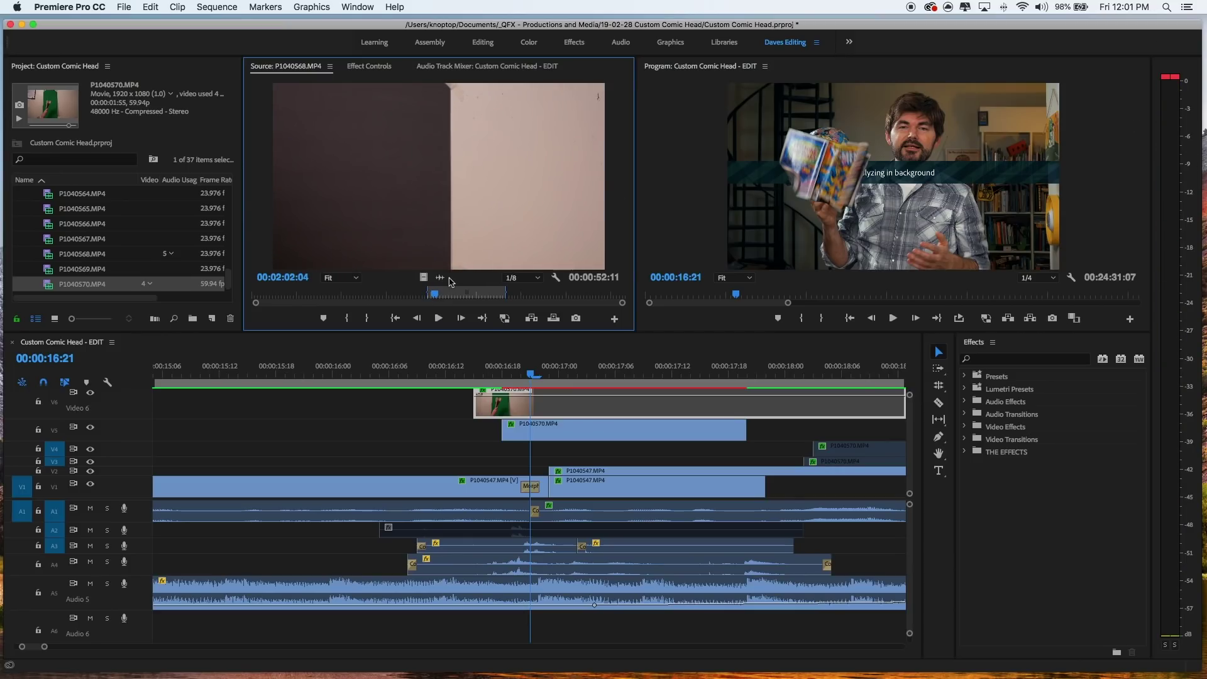
pyautogui.moveTo(436, 297); pyautogui.dragTo(432, 297)
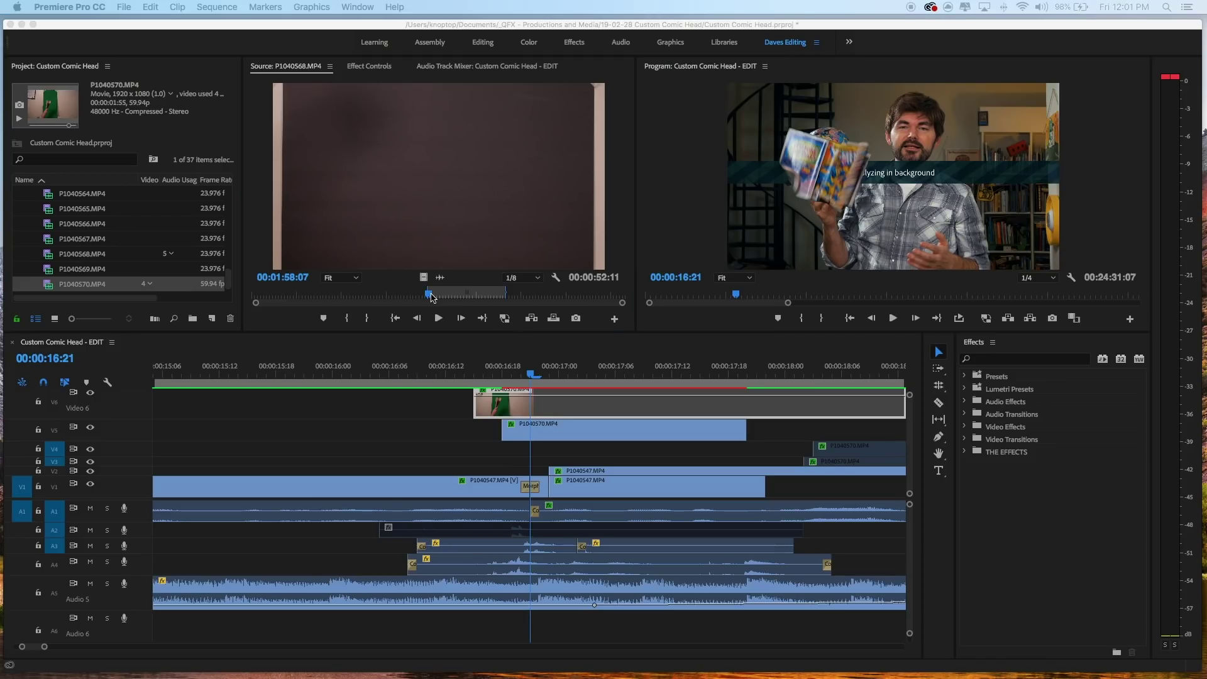
pyautogui.click(432, 297)
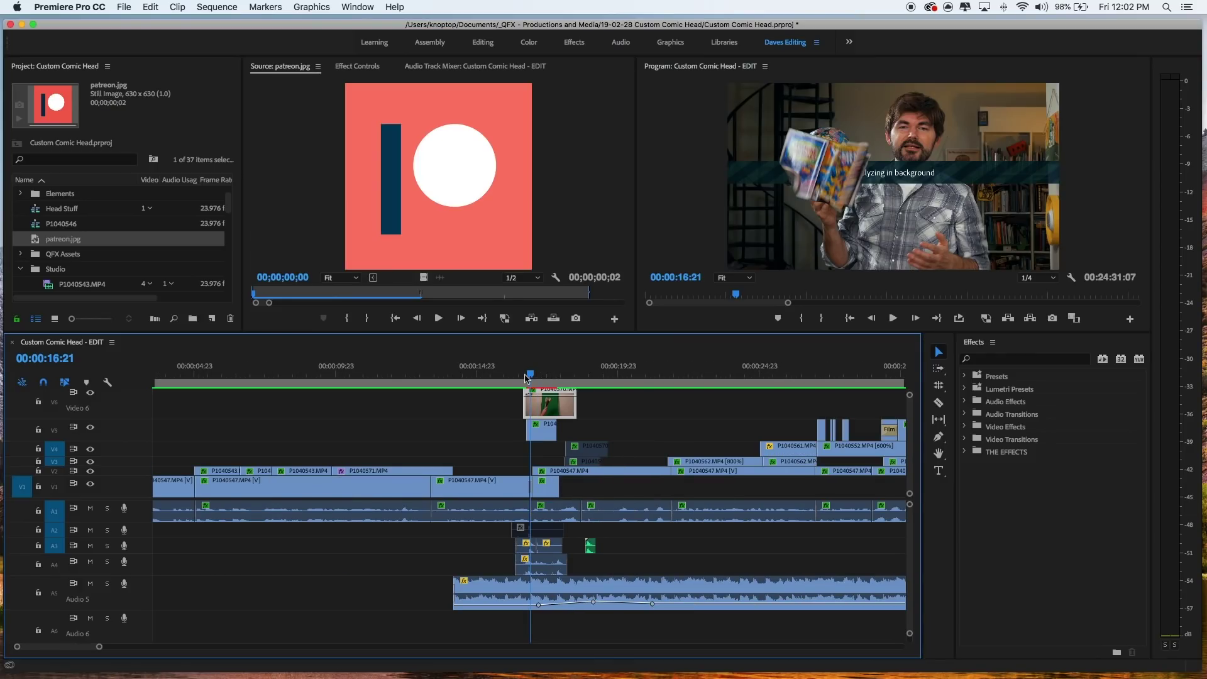
# Park the sequence playhead at 00:00:16:09 and scrub P1040568.MP4's black-card footage in the Source monitor.
pyautogui.press('=')
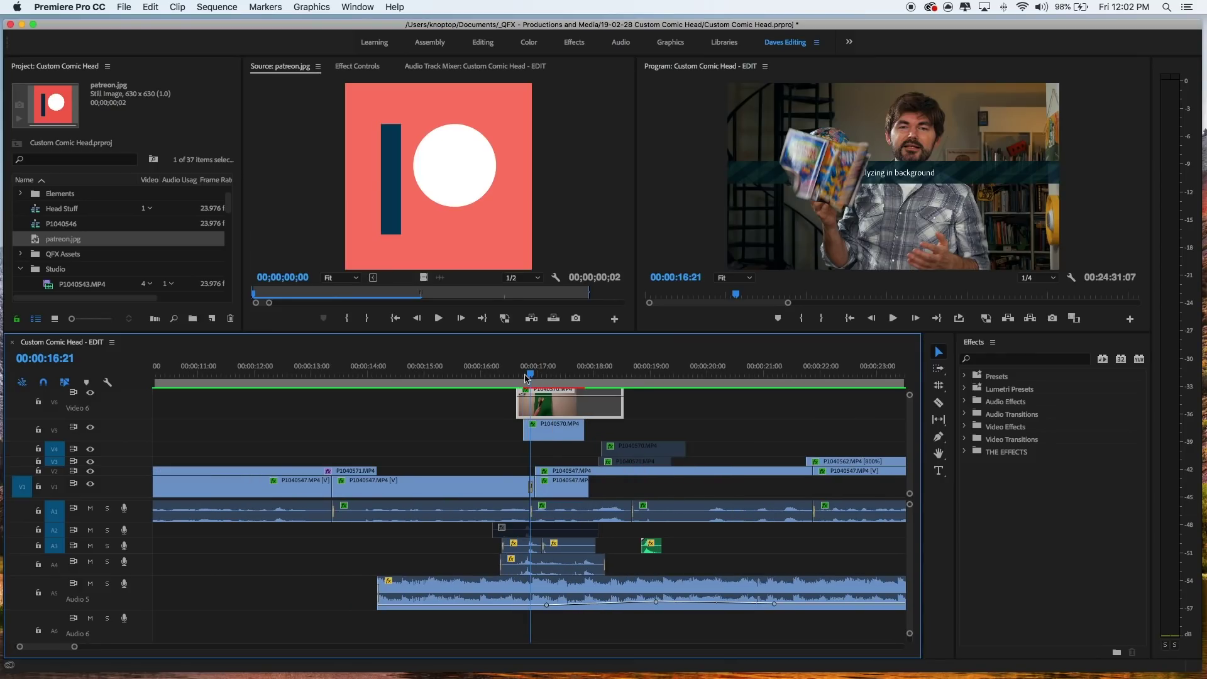
pyautogui.moveTo(527, 377); pyautogui.dragTo(502, 377)
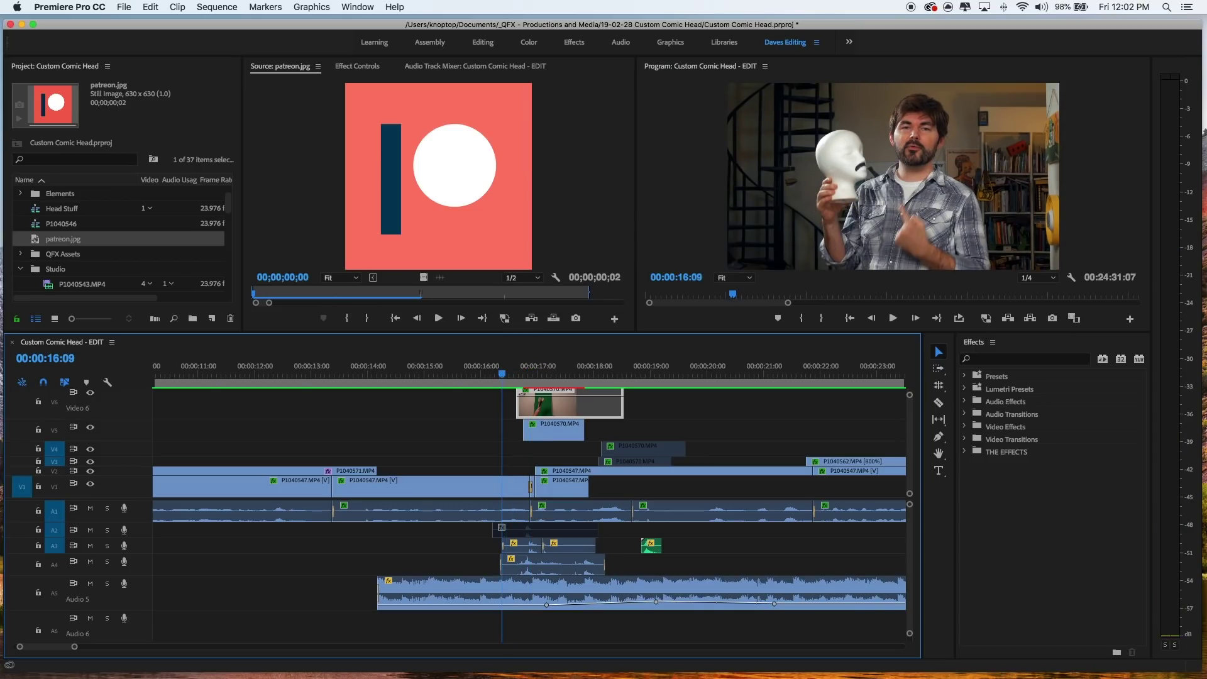
pyautogui.click(286, 66)
pyautogui.click(440, 85)
pyautogui.click(418, 297)
pyautogui.moveTo(418, 297)
pyautogui.mouseDown()
pyautogui.moveTo(485, 300)
pyautogui.moveTo(424, 300)
pyautogui.moveTo(442, 300)
pyautogui.mouseUp()
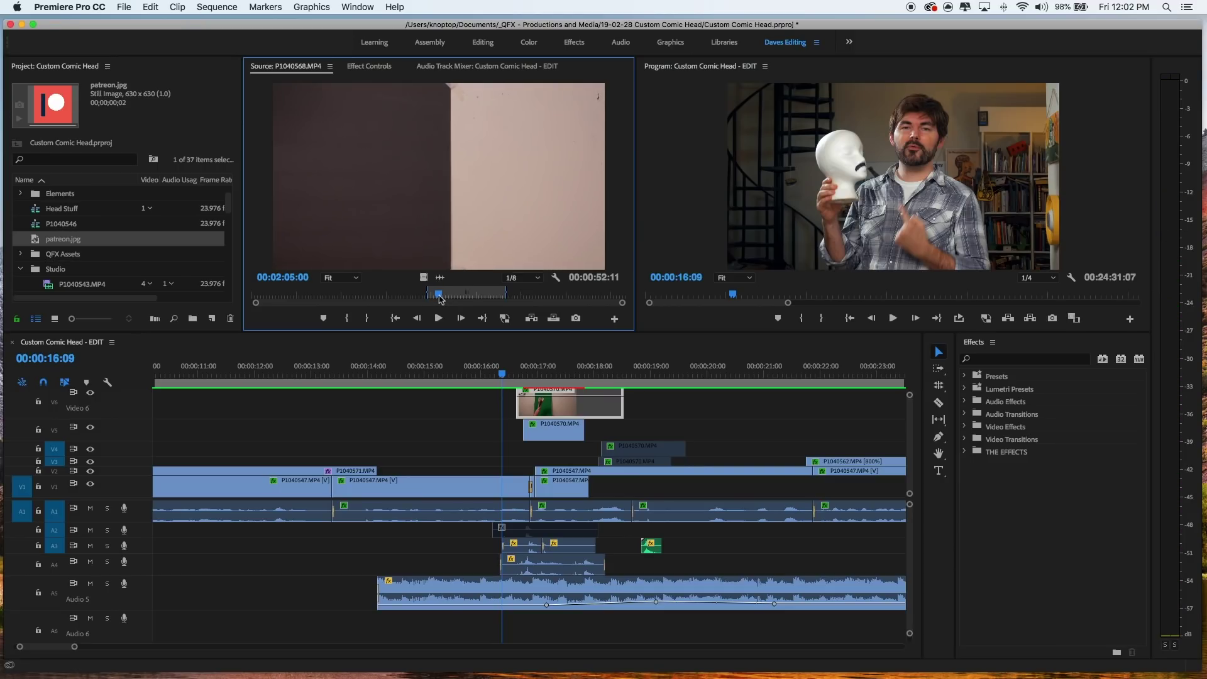
pyautogui.moveTo(438, 297); pyautogui.dragTo(426, 296)
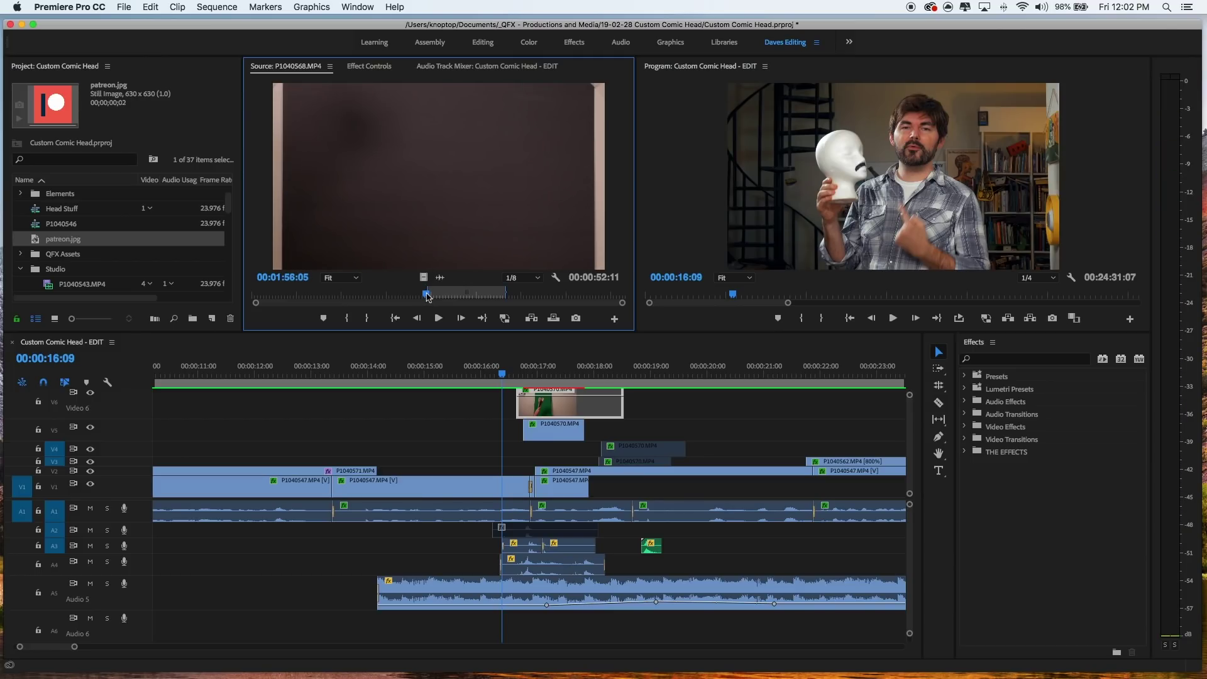
pyautogui.moveTo(429, 298); pyautogui.dragTo(446, 297)
# Scrub to the rapid head cuts around 00:00:27:06 and turn on both mute and solo for audio track A1.
pyautogui.click(539, 376)
pyautogui.press('-')
pyautogui.click(365, 377)
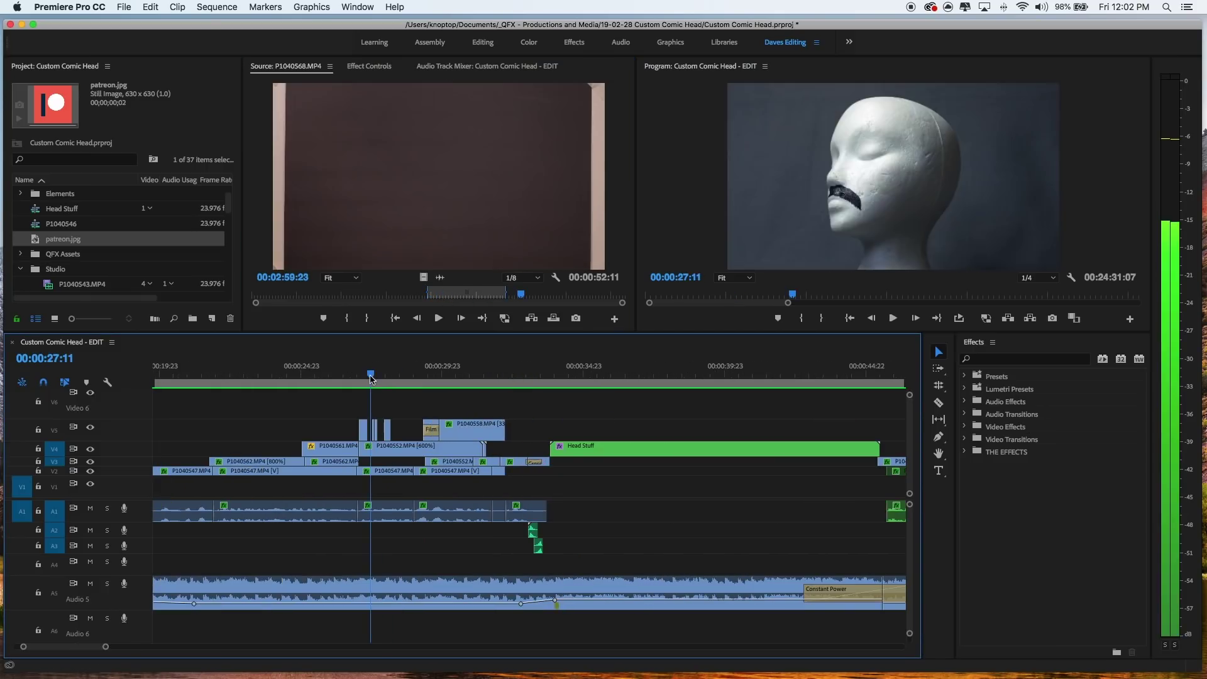
pyautogui.moveTo(373, 380); pyautogui.dragTo(362, 380)
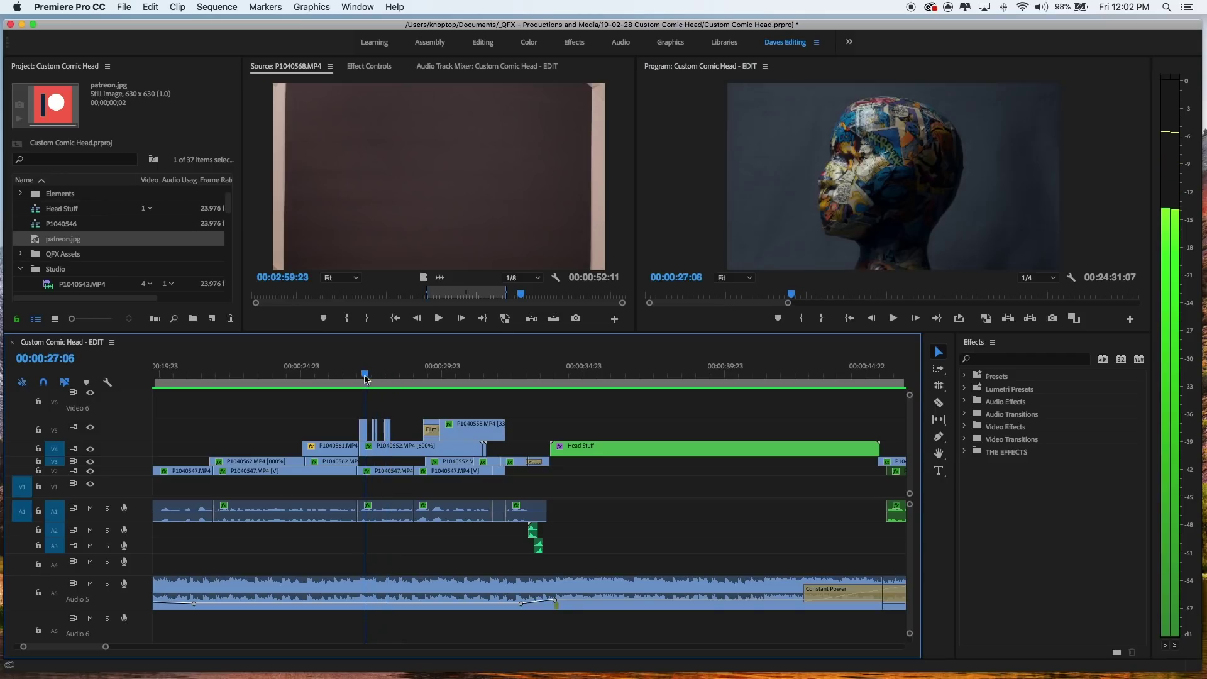
pyautogui.click(90, 508)
pyautogui.click(107, 508)
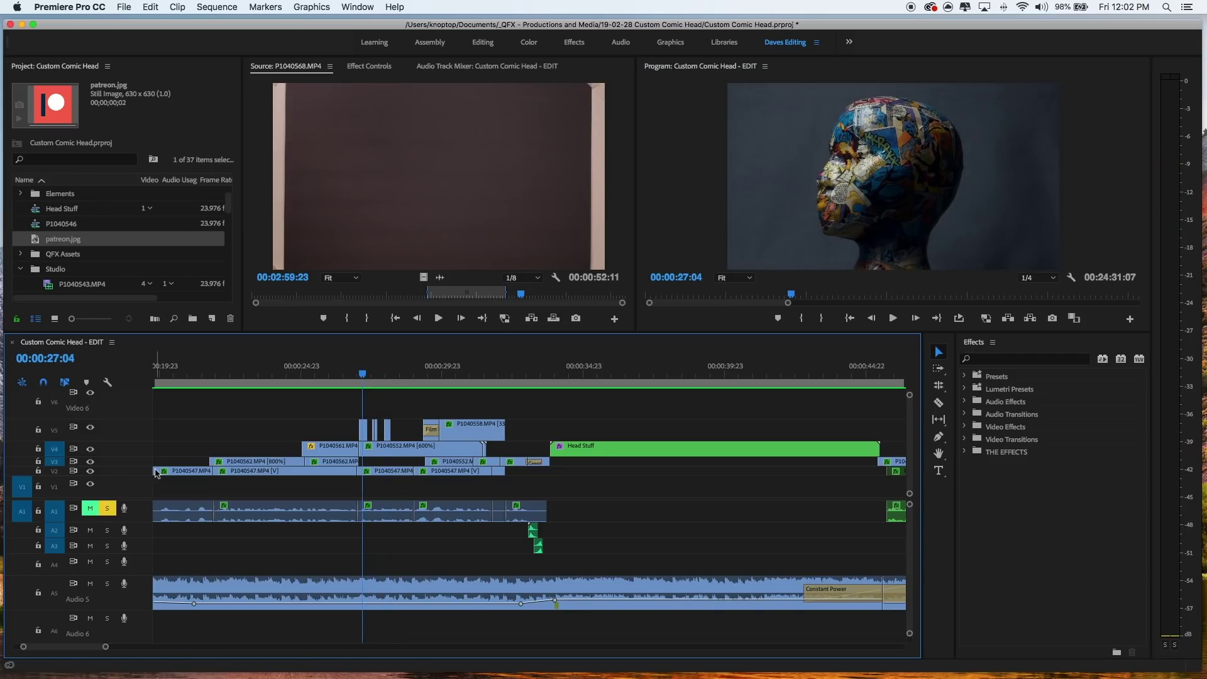
# Play and scrub the rapid cuts between the comic head and foam head, parking the playhead at 00:00:27:08.
pyautogui.click(352, 375)
pyautogui.press('space')
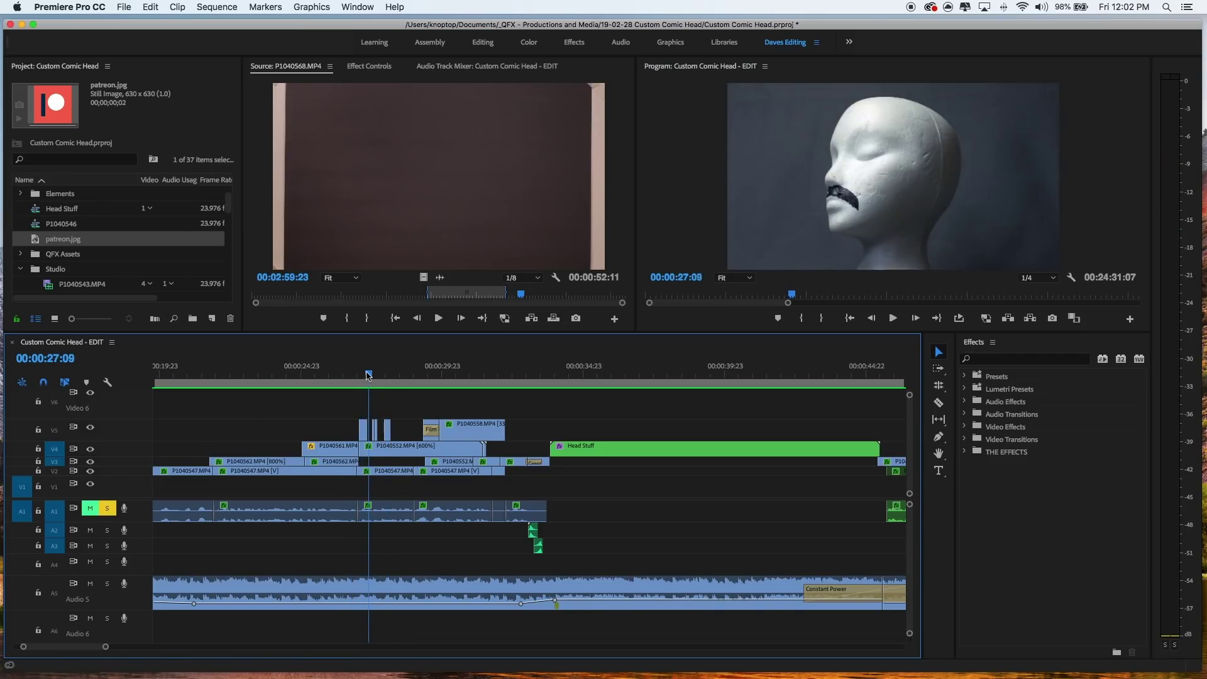
pyautogui.moveTo(409, 371); pyautogui.dragTo(376, 373)
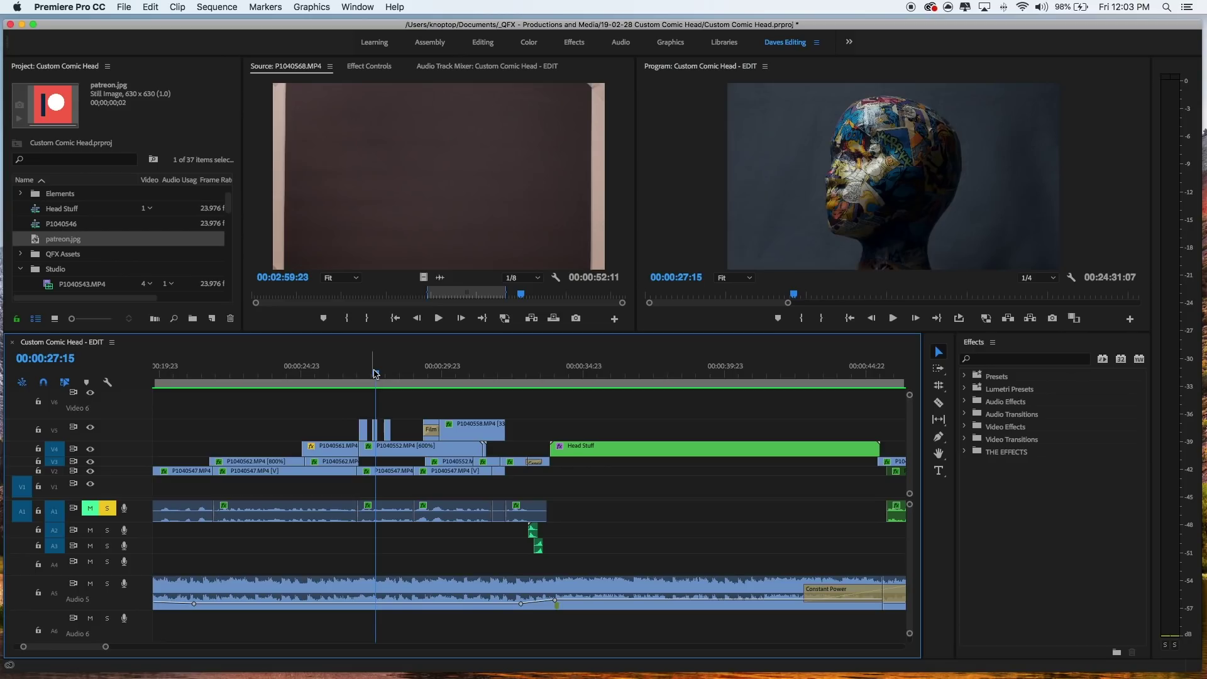
pyautogui.moveTo(373, 374); pyautogui.dragTo(368, 369)
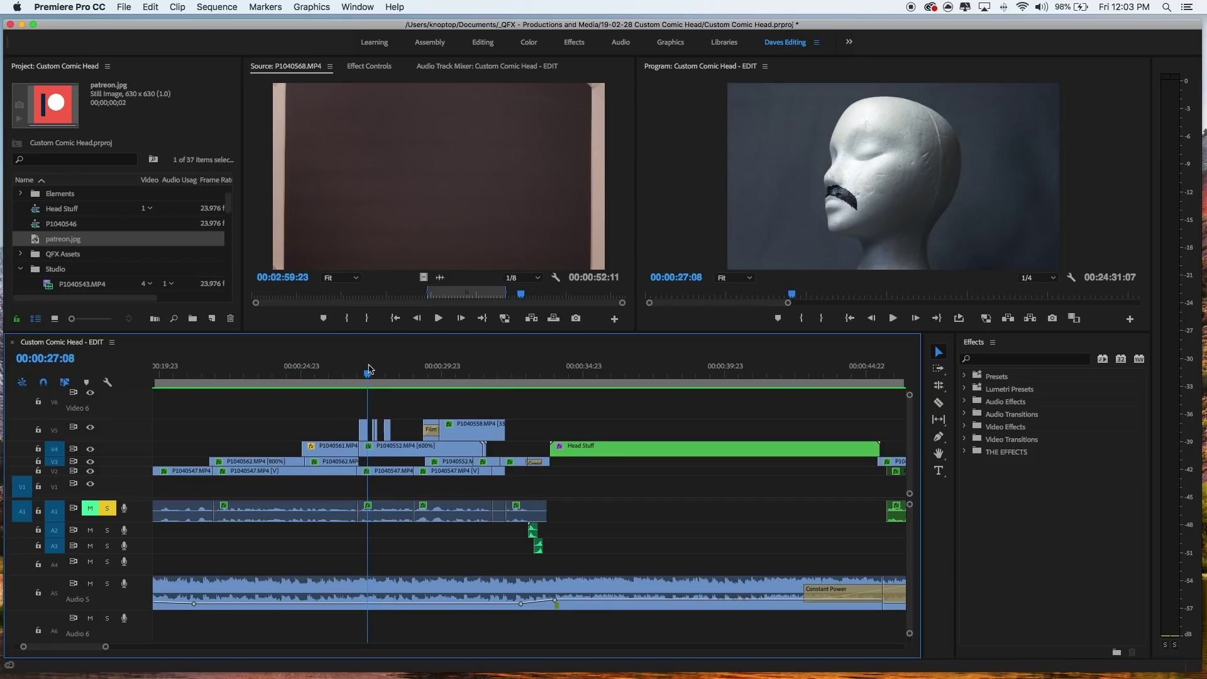
# Locate the vertical footage showing the foam and comic heads together, near 00:03:40:21 in the sequence.
pyautogui.press('-')
pyautogui.press('-')
pyautogui.press('-')
pyautogui.press('-')
pyautogui.press('-')
pyautogui.click(406, 370)
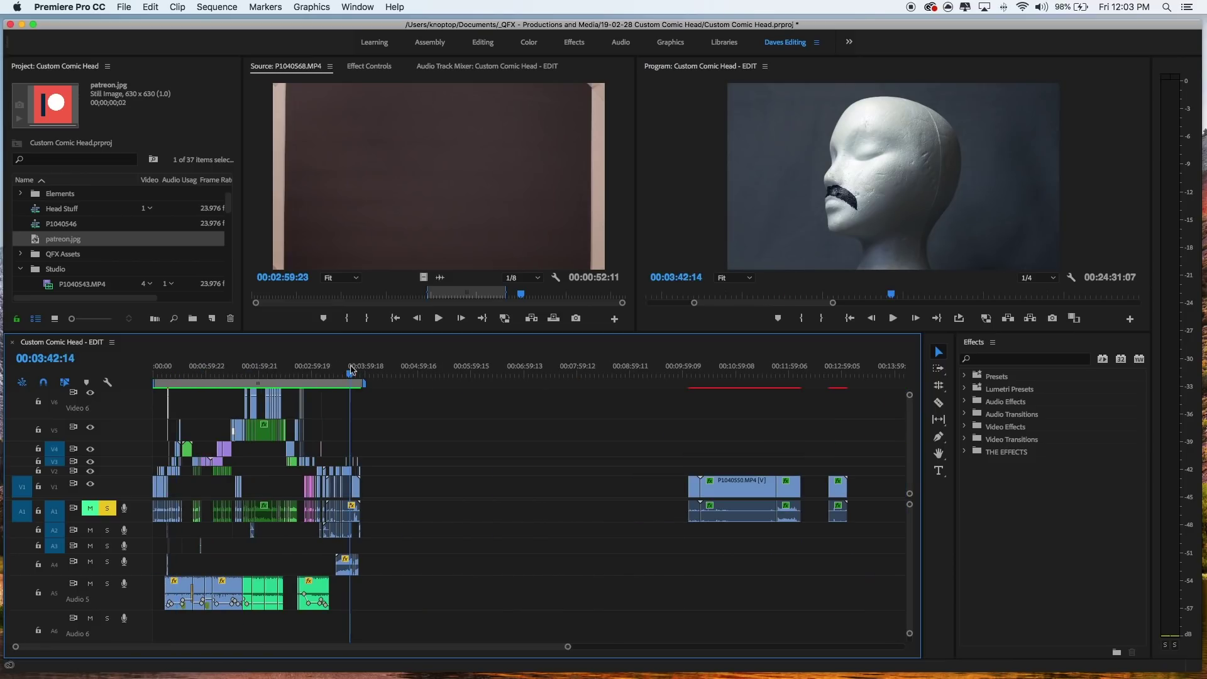
pyautogui.press('=')
pyautogui.press('=')
pyautogui.press('=')
pyautogui.press('=')
pyautogui.press('=')
pyautogui.moveTo(409, 373); pyautogui.dragTo(481, 373)
# Play the vertical head footage from 00:03:40:21 in an enlarged Program monitor, restoring the monitor's size at the end.
pyautogui.click(673, 206)
pyautogui.press('`')
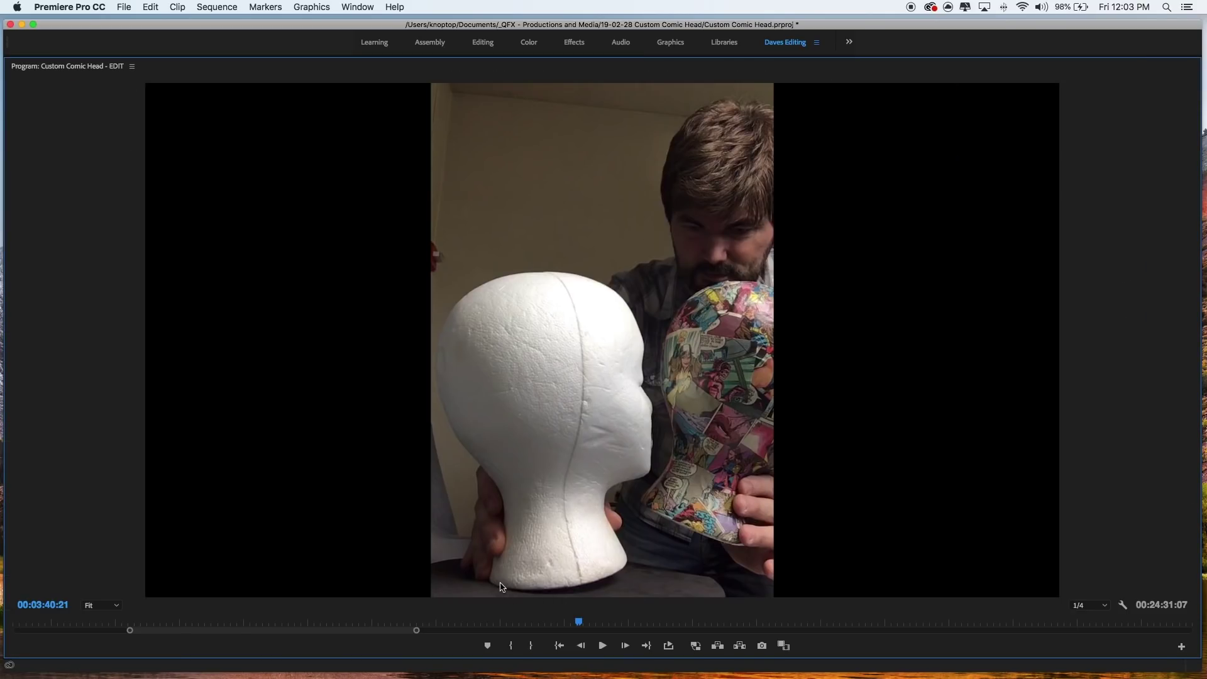
pyautogui.press('space')
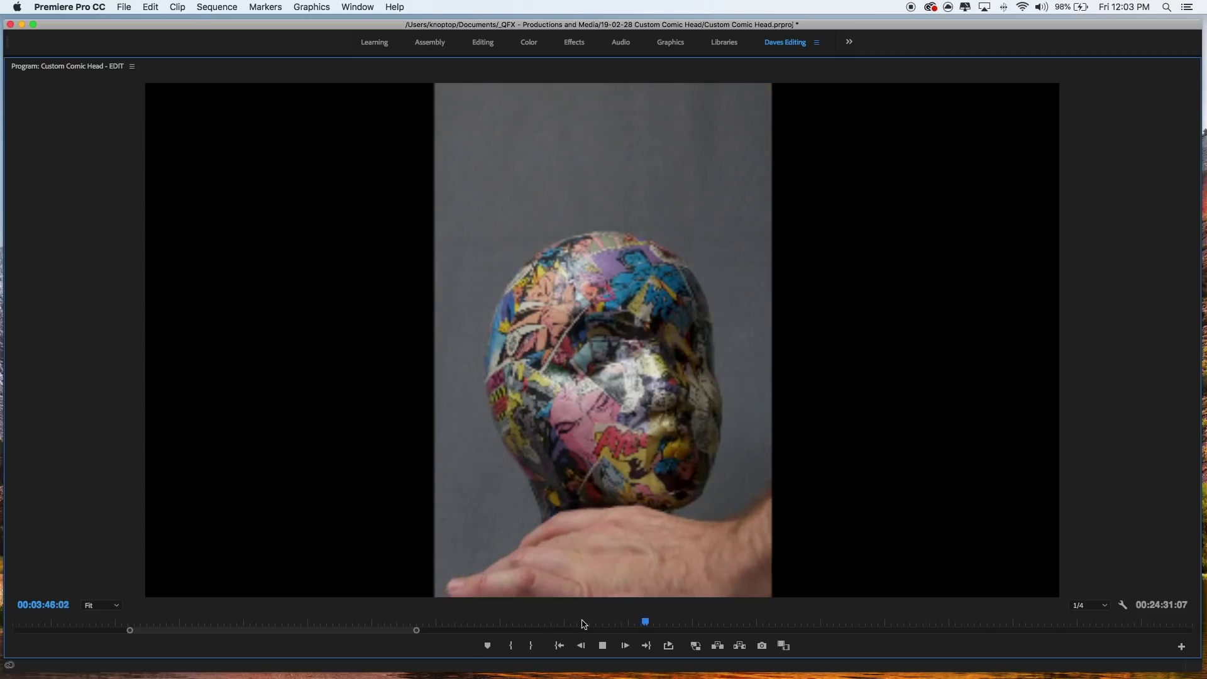
pyautogui.press('`')
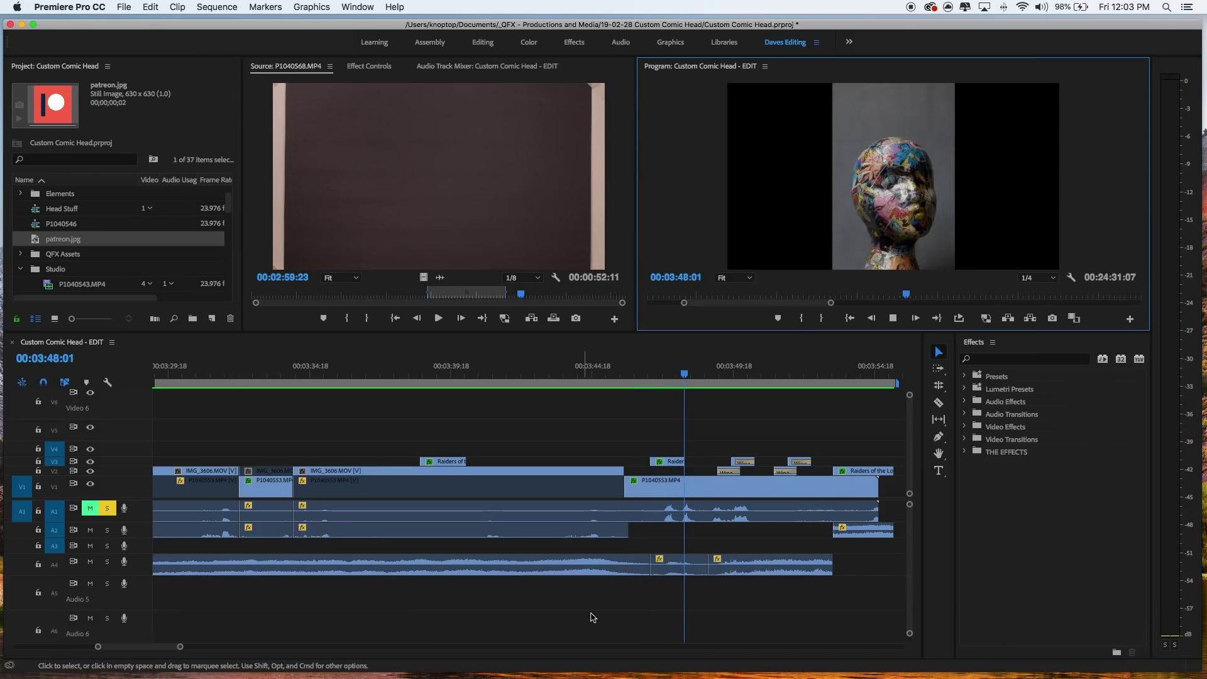
# Return the playhead to the short V5 head clips at 00:00:27:08 and magnify that part of the timeline.
pyautogui.click(643, 369)
pyautogui.press('\\')
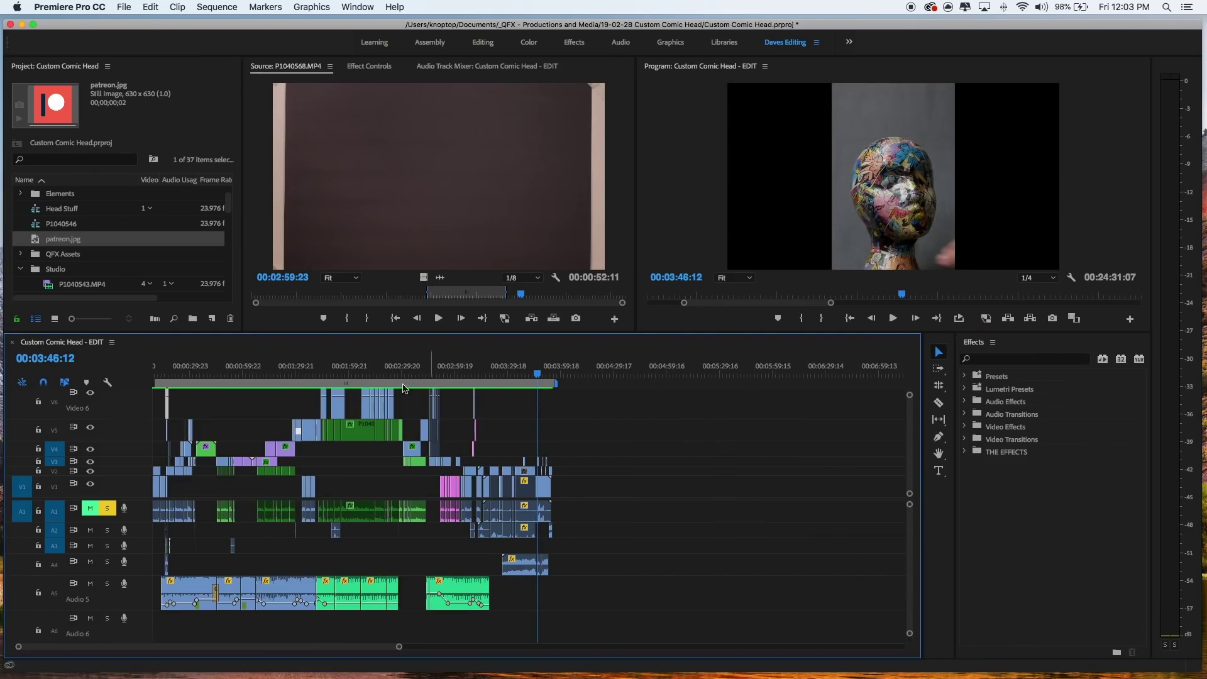
pyautogui.click(181, 374)
pyautogui.press('=')
pyautogui.press('=')
pyautogui.press('=')
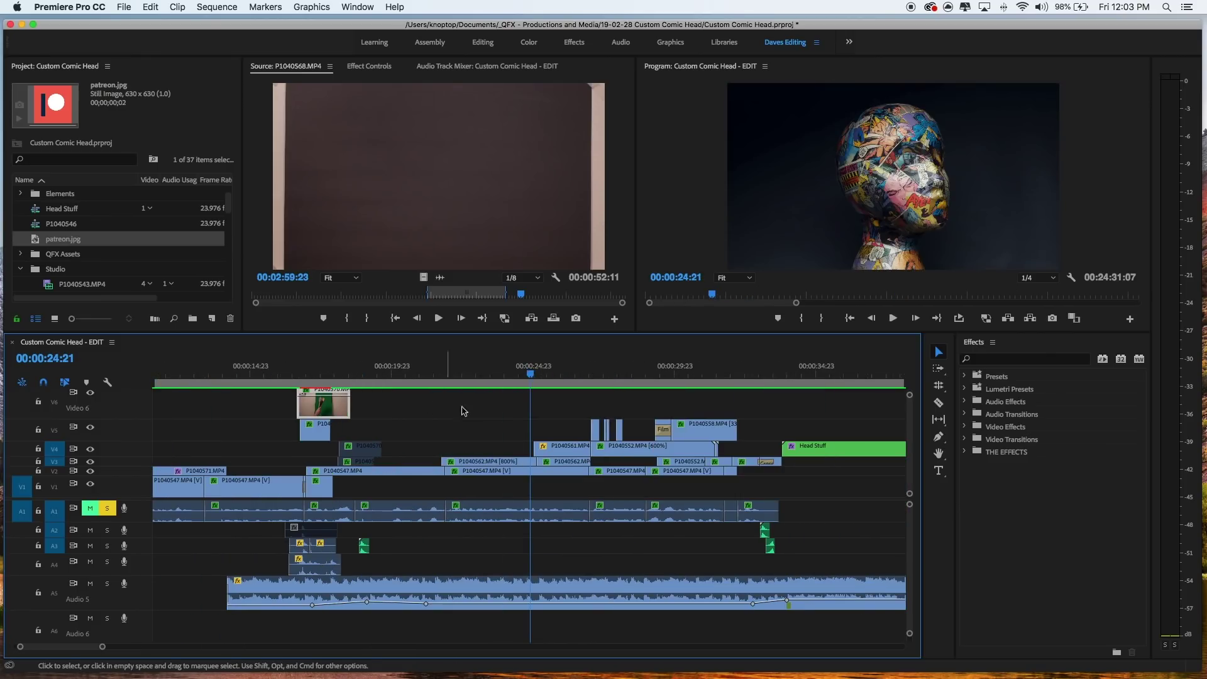
pyautogui.moveTo(583, 369); pyautogui.dragTo(533, 376)
pyautogui.press('=')
pyautogui.press('=')
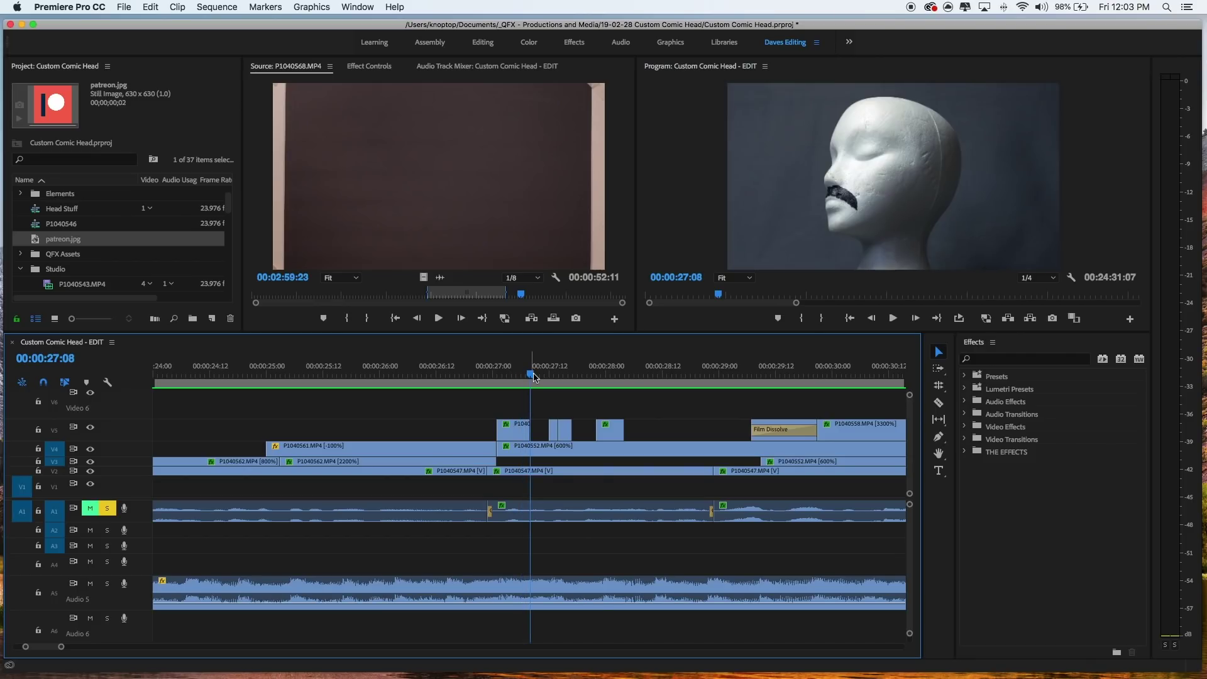
# Compare the comic head and foam head frame by frame across the V5 cuts between 00:00:27:07 and 00:00:27:13.
pyautogui.press('Left')
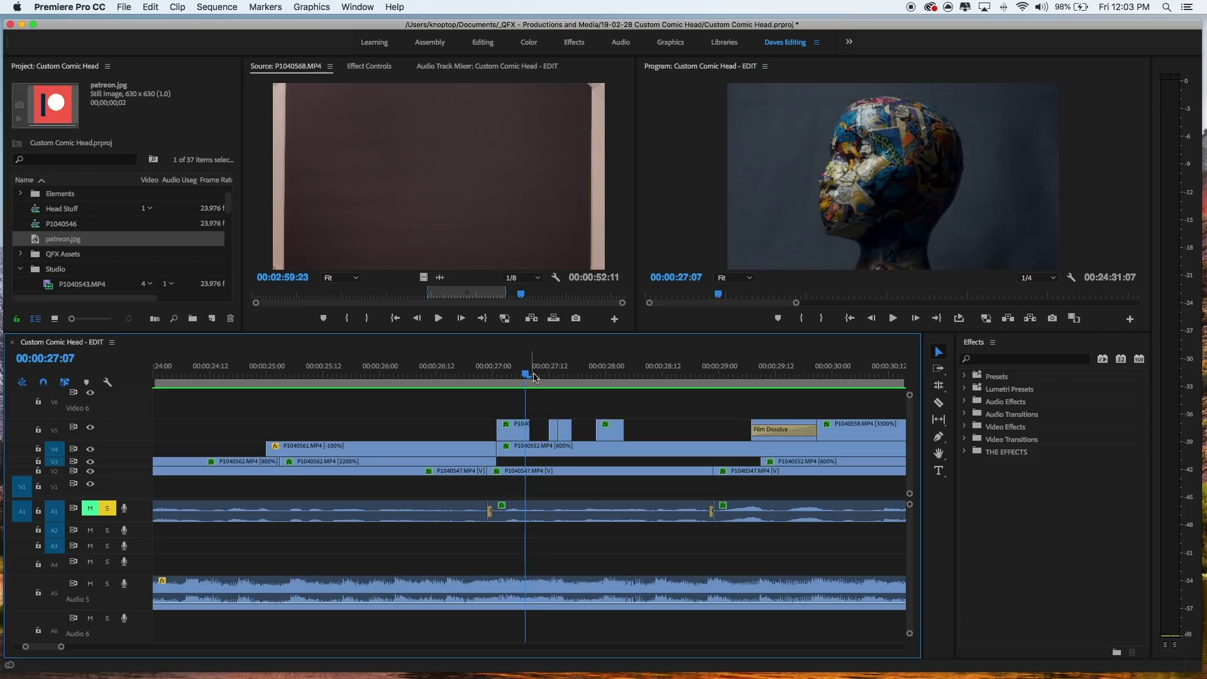
pyautogui.press('Right')
pyautogui.press('Left')
pyautogui.press('Right')
pyautogui.moveTo(532, 375); pyautogui.dragTo(552, 375)
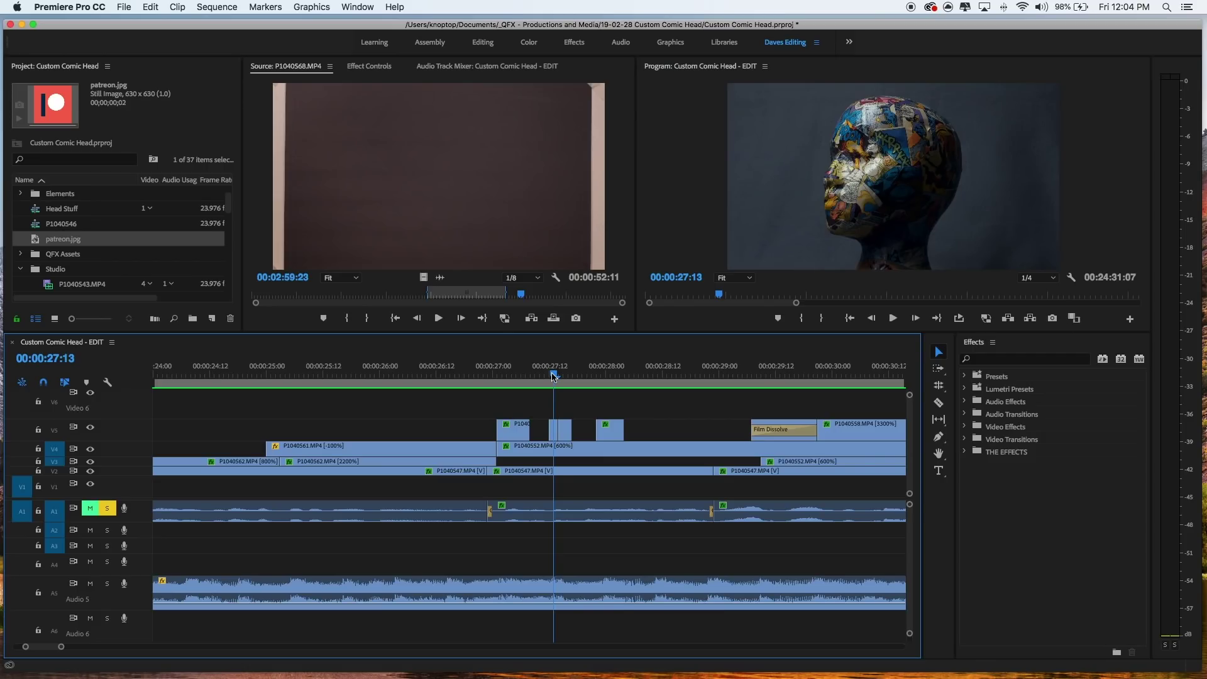
pyautogui.press('Left')
pyautogui.press('Left')
# Scrub over the remaining short V5 cuts and park the playhead at 00:00:28:01.
pyautogui.press('-')
pyautogui.press('-')
pyautogui.press('-')
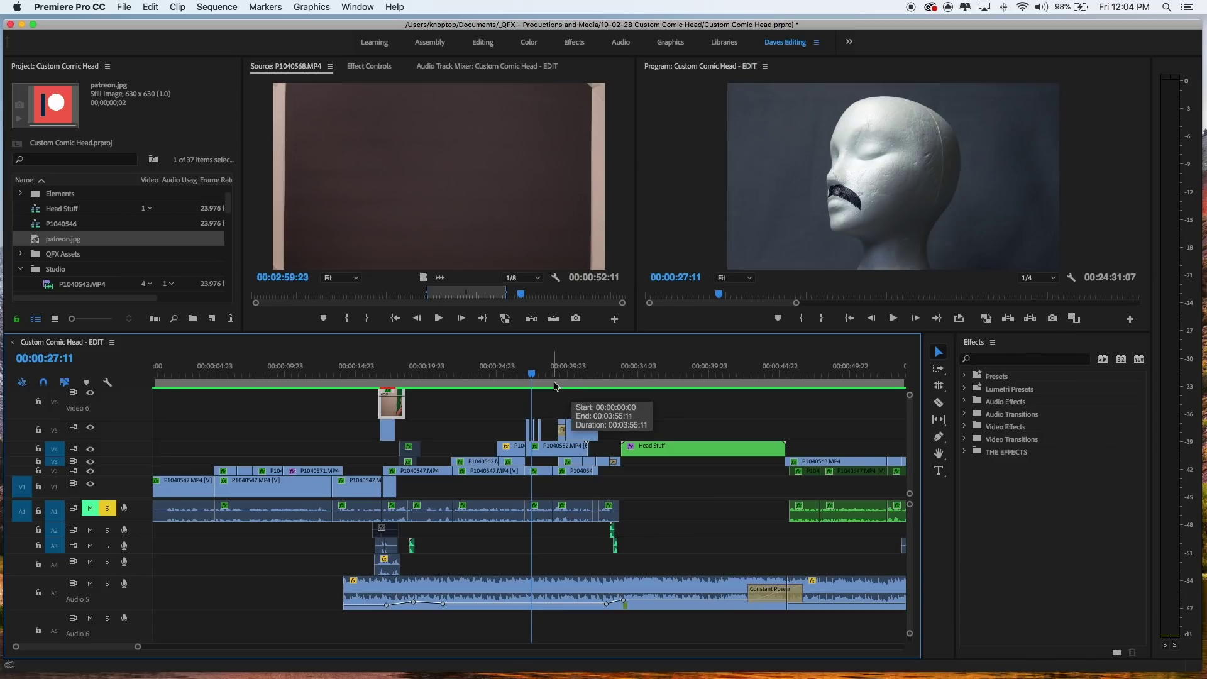
pyautogui.click(541, 379)
pyautogui.click(545, 380)
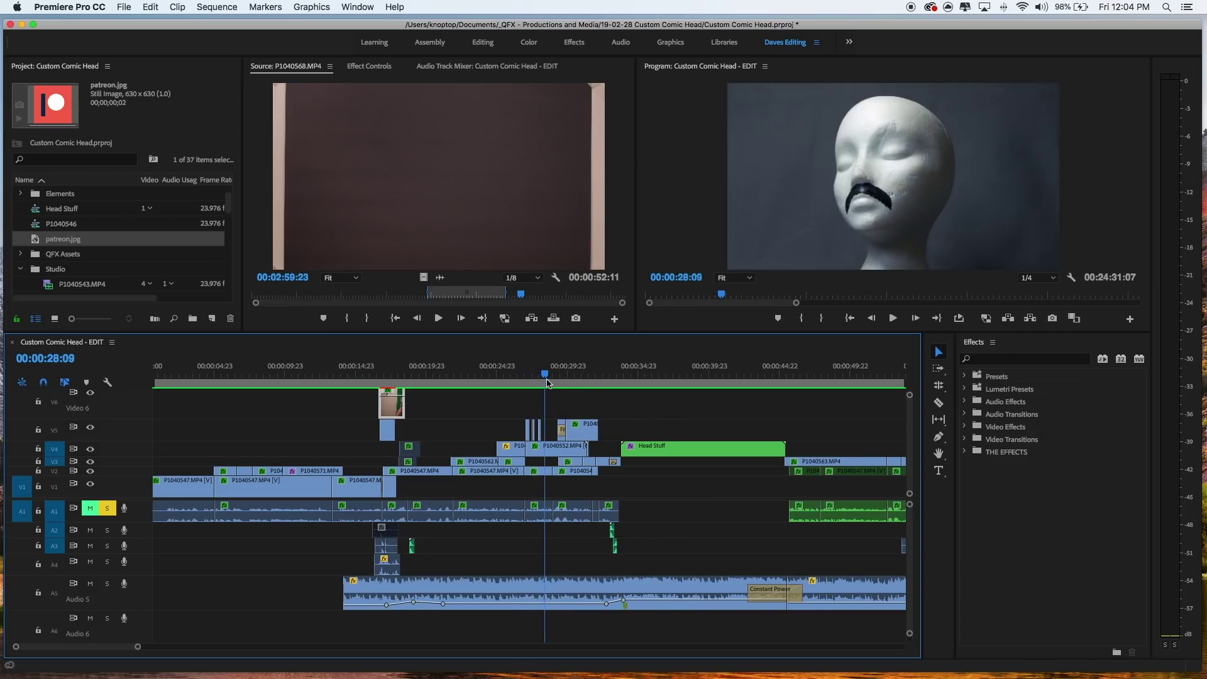
pyautogui.press('=')
pyautogui.press('=')
pyautogui.moveTo(526, 379); pyautogui.dragTo(564, 366)
pyautogui.click(508, 371)
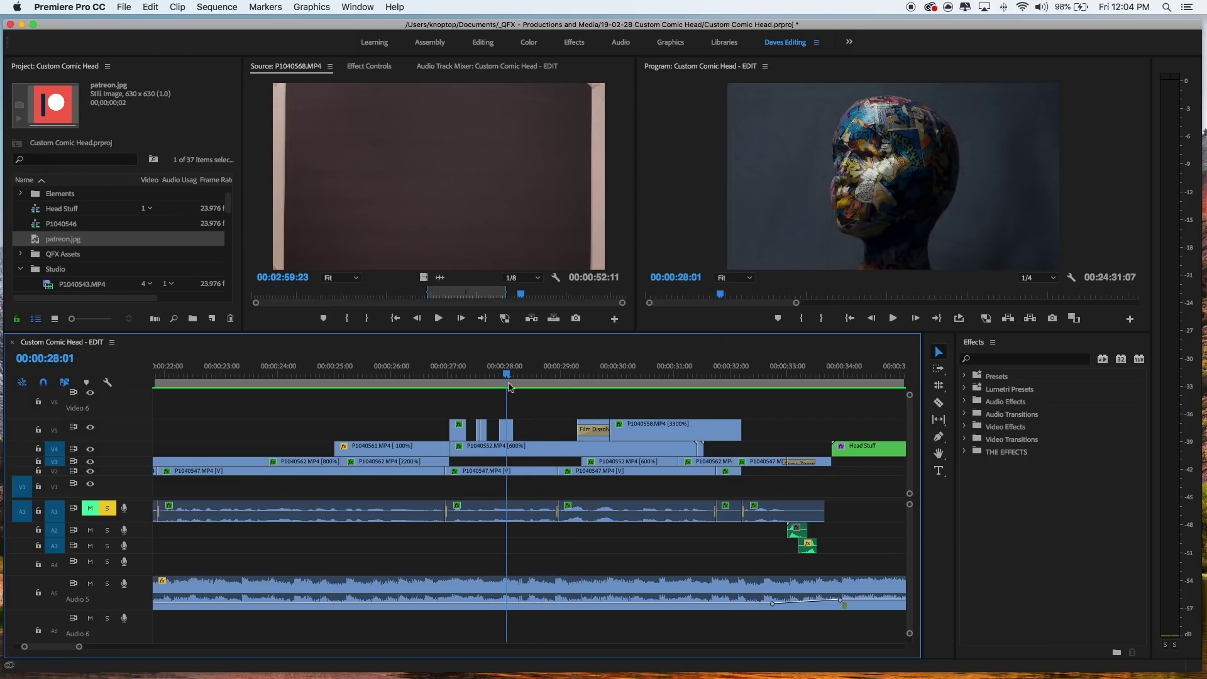
# Try extending the short P1040558.MP4 clip on V5 at 00:00:28:01 up to the Film Dissolve, and scrub through it.
pyautogui.moveTo(512, 432); pyautogui.dragTo(576, 432)
pyautogui.click(507, 371)
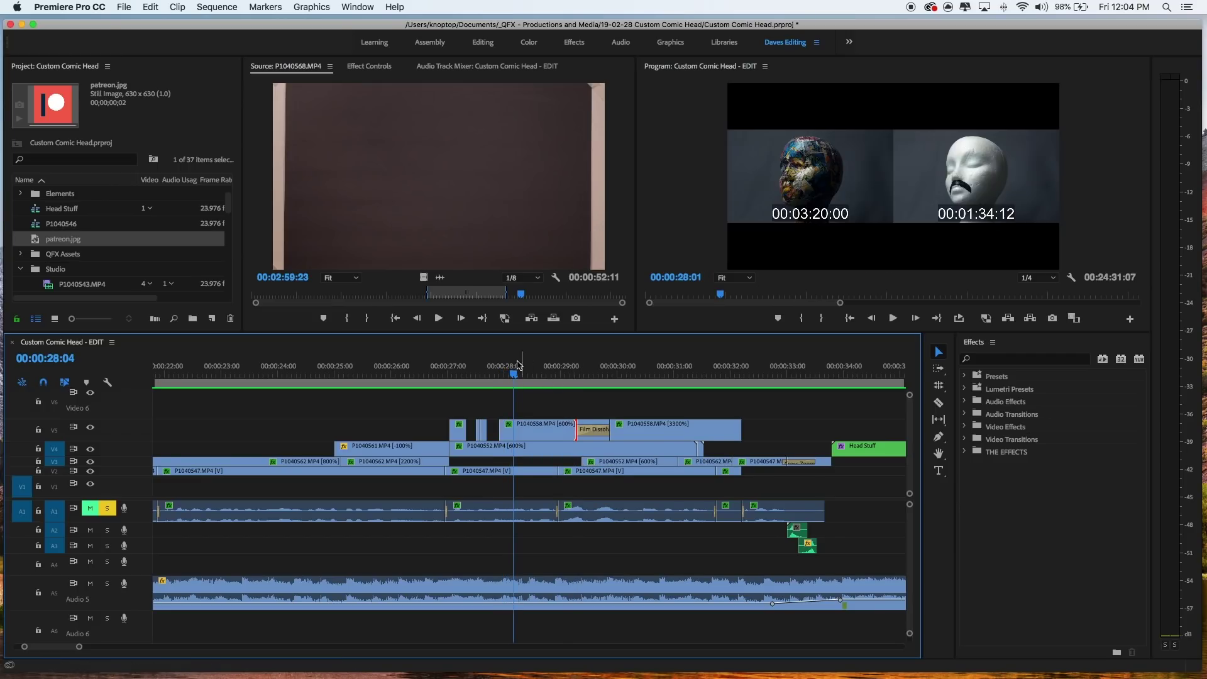
pyautogui.moveTo(520, 372); pyautogui.dragTo(539, 373)
pyautogui.click(536, 435)
pyautogui.press('Delete')
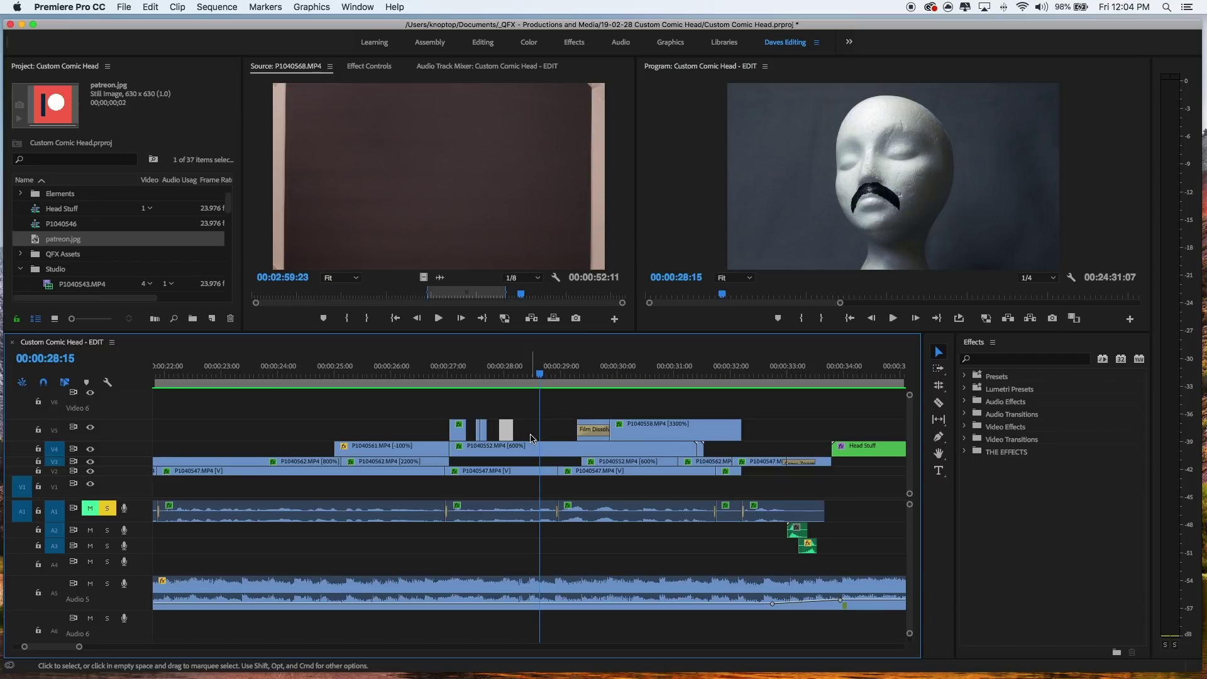
# Examine the short P1040558.MP4 clip on V5 up close against the P1040552.MP4 clip beneath it.
pyautogui.press('=')
pyautogui.press('=')
pyautogui.press('=')
pyautogui.press('=')
pyautogui.hscroll(-1, 451, 454)
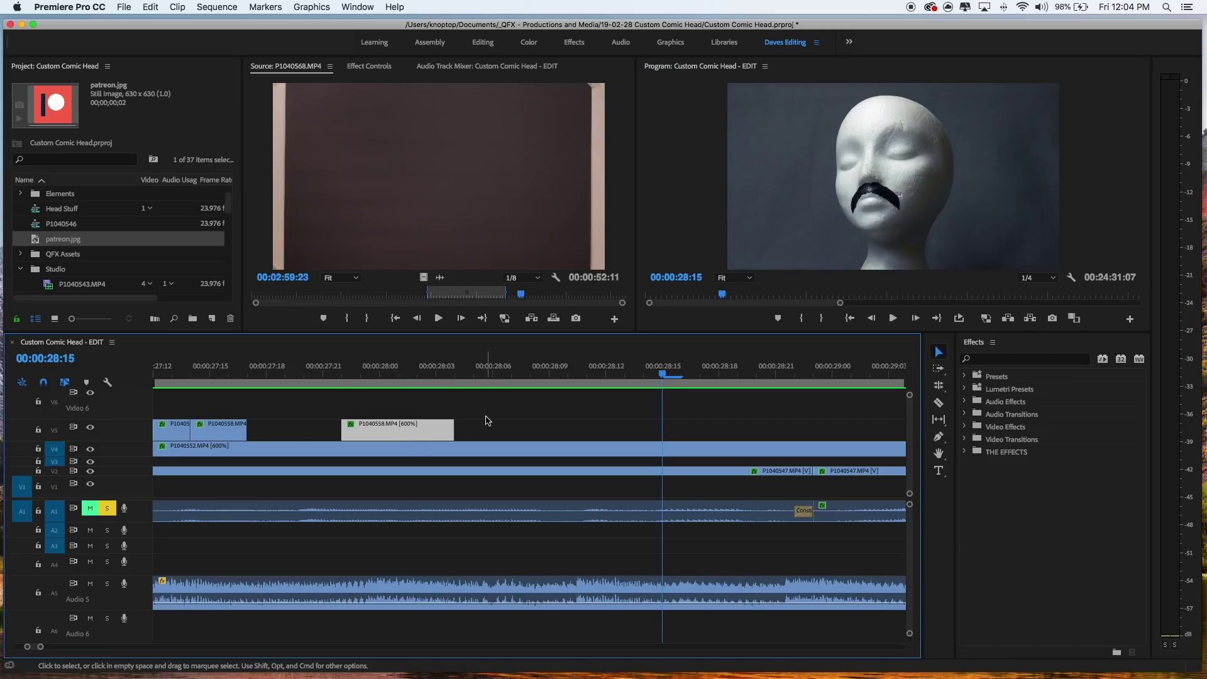
# Scrub onward through the Head Stuff nested clip and park the playhead at 00:00:43:00 on the helmeted comic head.
pyautogui.press('-')
pyautogui.press('-')
pyautogui.press('-')
pyautogui.press('-')
pyautogui.press('-')
pyautogui.press('-')
pyautogui.press('Down')
pyautogui.moveTo(565, 374); pyautogui.dragTo(760, 375)
pyautogui.press('=')
pyautogui.press('=')
pyautogui.click(542, 374)
pyautogui.press('-')
pyautogui.moveTo(533, 375); pyautogui.dragTo(801, 383)
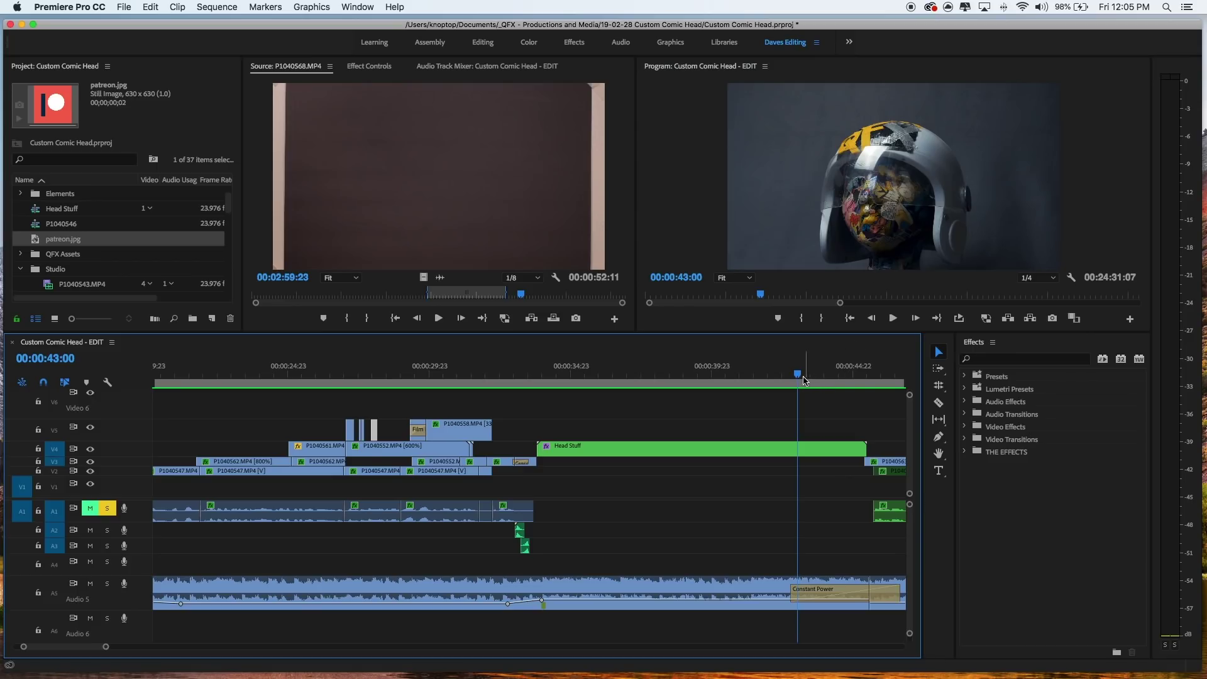
# Open the Head Stuff nested sequence and examine the stacked clips around 00:00:01:10 up close.
pyautogui.moveTo(800, 378)
pyautogui.mouseDown()
pyautogui.moveTo(837, 380)
pyautogui.moveTo(794, 379)
pyautogui.mouseUp()
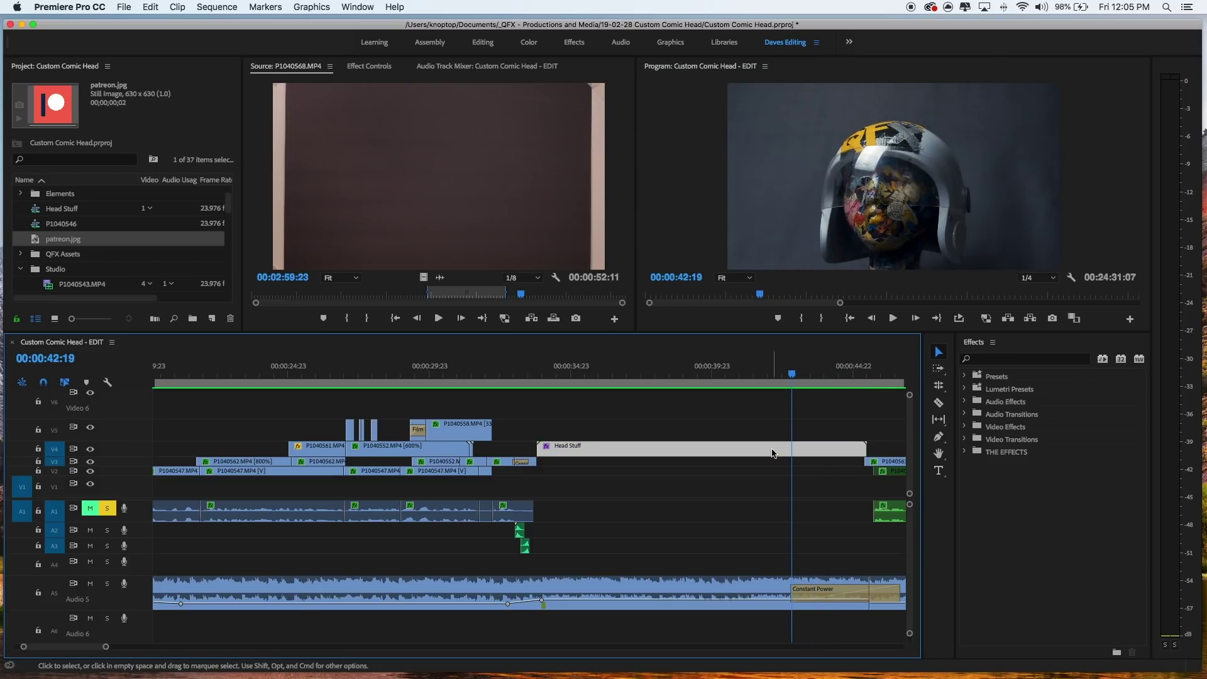
pyautogui.doubleClick(772, 449)
pyautogui.moveTo(407, 380); pyautogui.dragTo(195, 380)
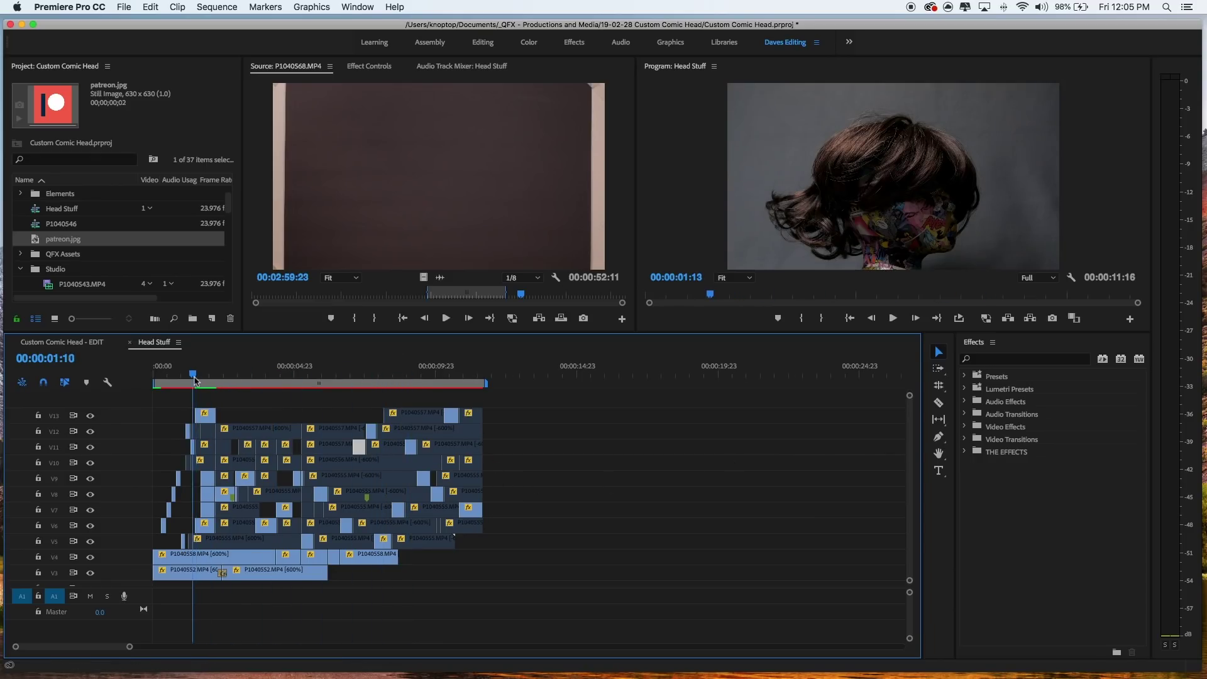
pyautogui.press('=')
pyautogui.press('=')
pyautogui.press('=')
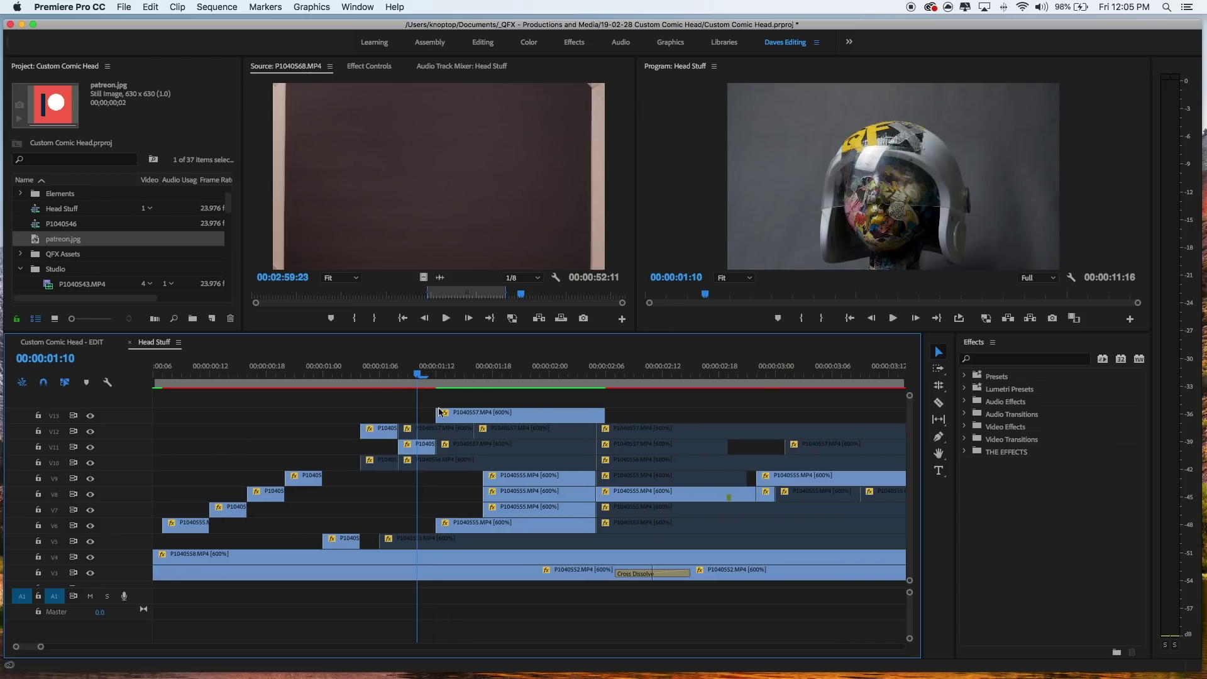
pyautogui.press('-')
pyautogui.press('-')
pyautogui.press('-')
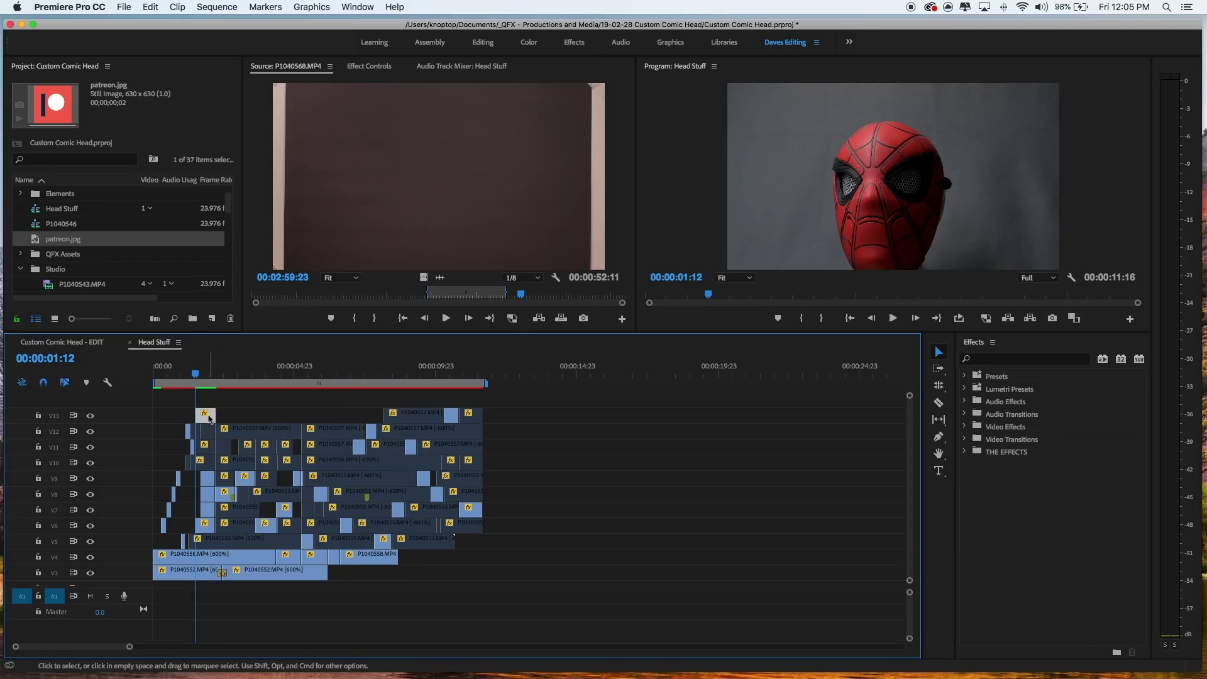
# Scrub through the staircase of short head clips in Head Stuff up to the P1040557.MP4 clip on V13.
pyautogui.press('=')
pyautogui.press('=')
pyautogui.press('=')
pyautogui.moveTo(490, 395); pyautogui.dragTo(257, 395)
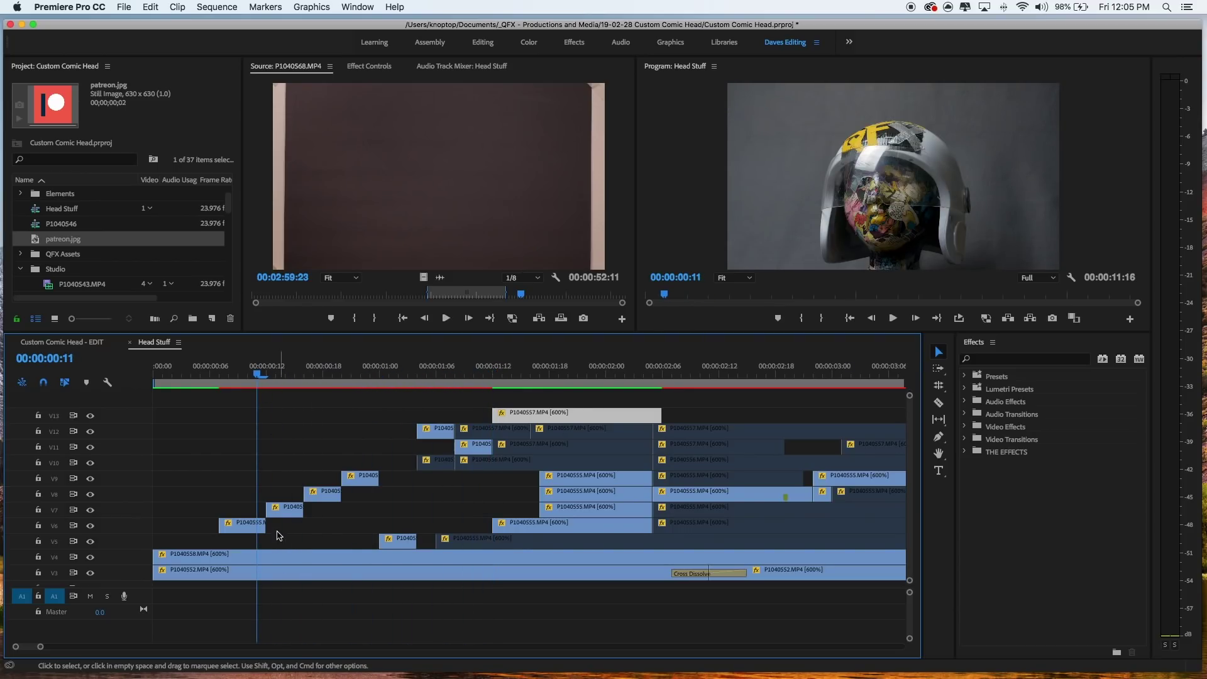
pyautogui.moveTo(257, 372); pyautogui.dragTo(493, 376)
# Scrub onward through the layered head clips and park the playhead at 00:00:04:15 on the capped head.
pyautogui.press('-')
pyautogui.press('-')
pyautogui.moveTo(249, 376)
pyautogui.mouseDown()
pyautogui.moveTo(451, 375)
pyautogui.moveTo(370, 379)
pyautogui.mouseUp()
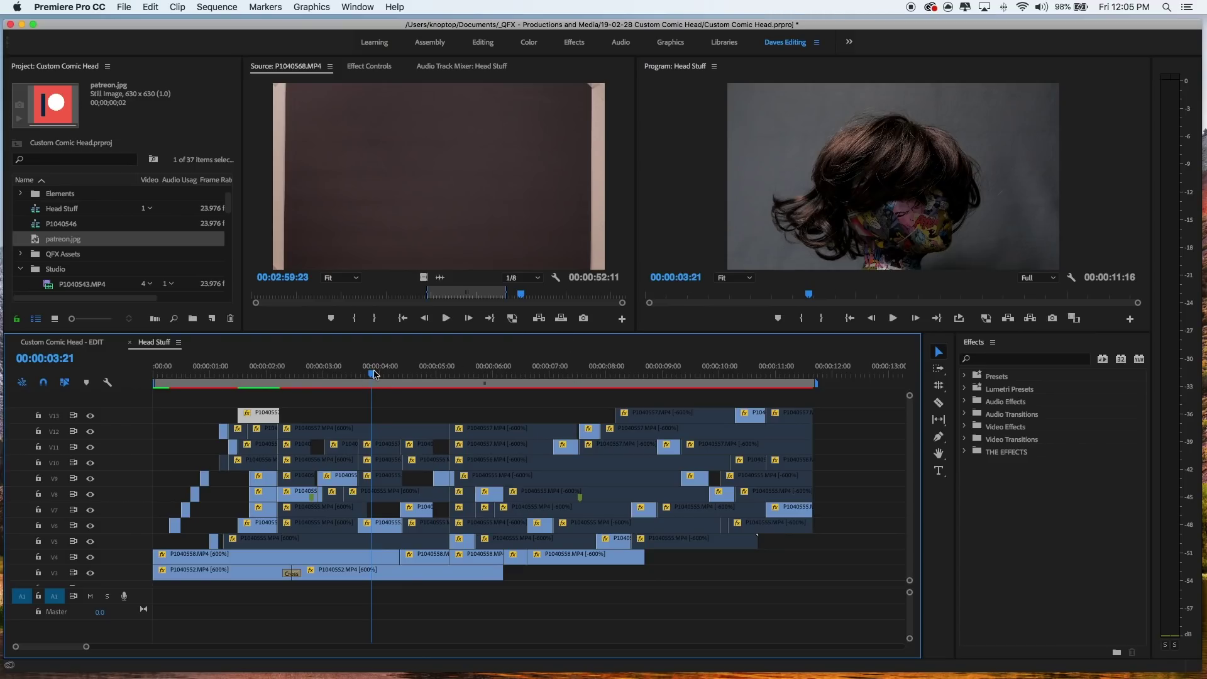
pyautogui.moveTo(374, 375)
pyautogui.mouseDown()
pyautogui.moveTo(452, 374)
pyautogui.moveTo(414, 375)
pyautogui.mouseUp()
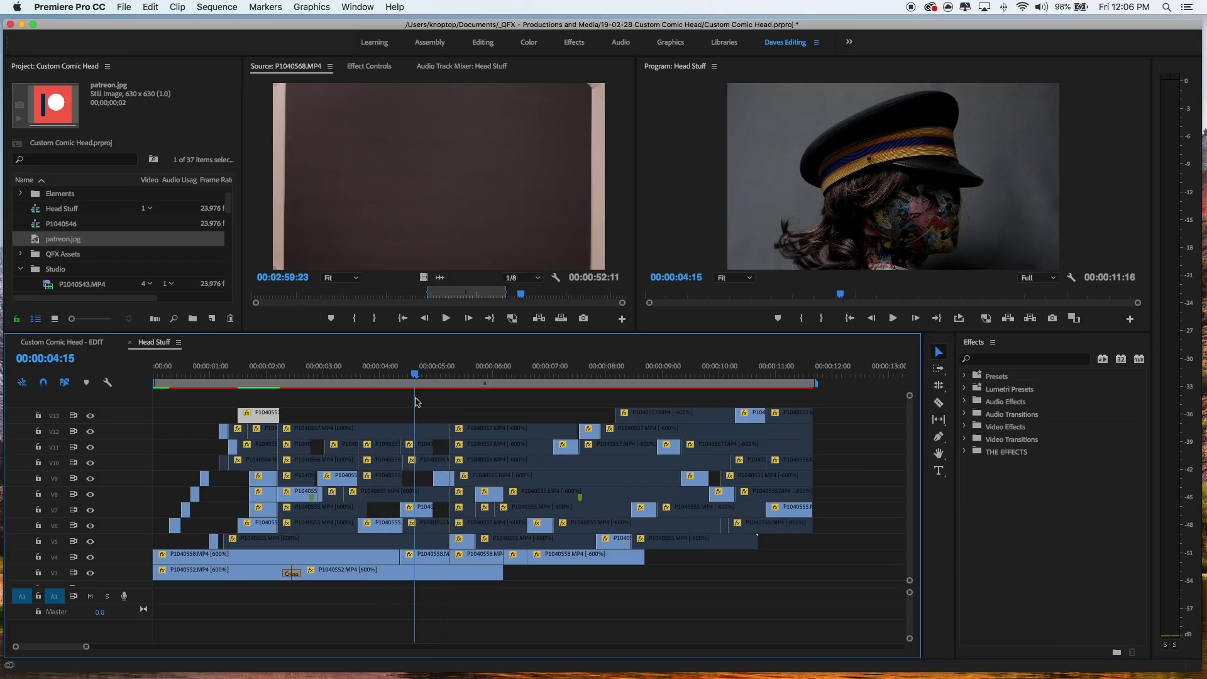
# Load the P1040555.MP4 clip on V8 as source footage and scrub through its material to 00:00:36:17.
pyautogui.doubleClick(418, 492)
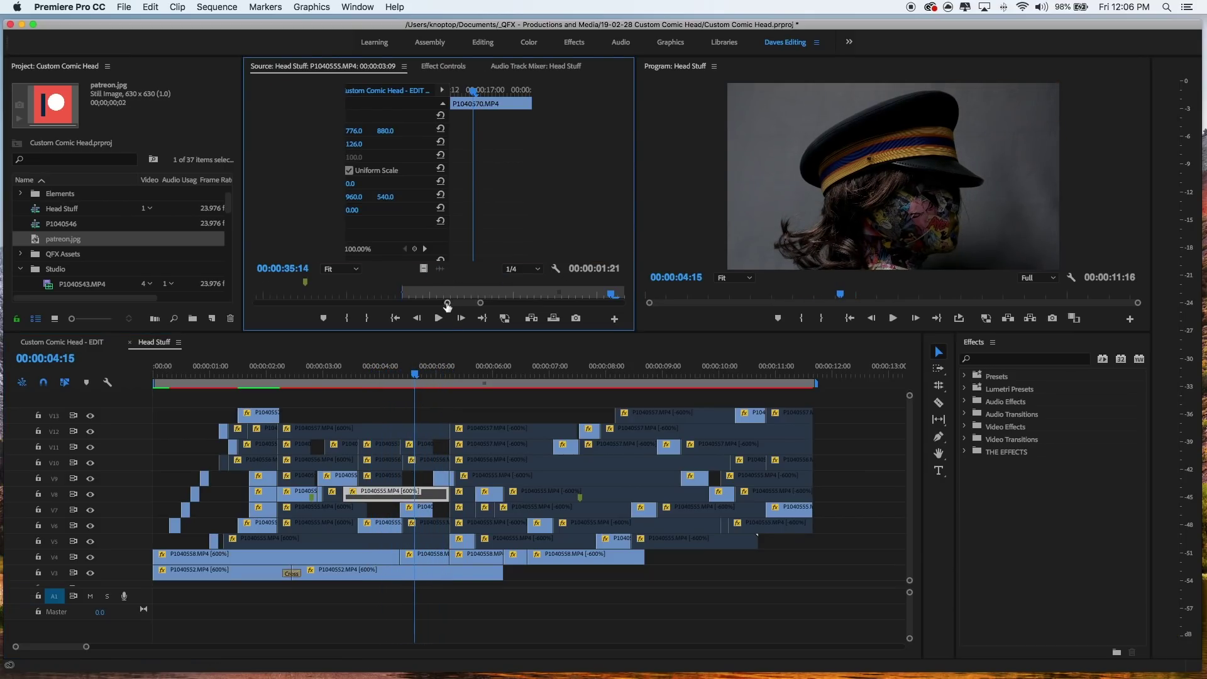
pyautogui.moveTo(447, 305); pyautogui.dragTo(386, 306)
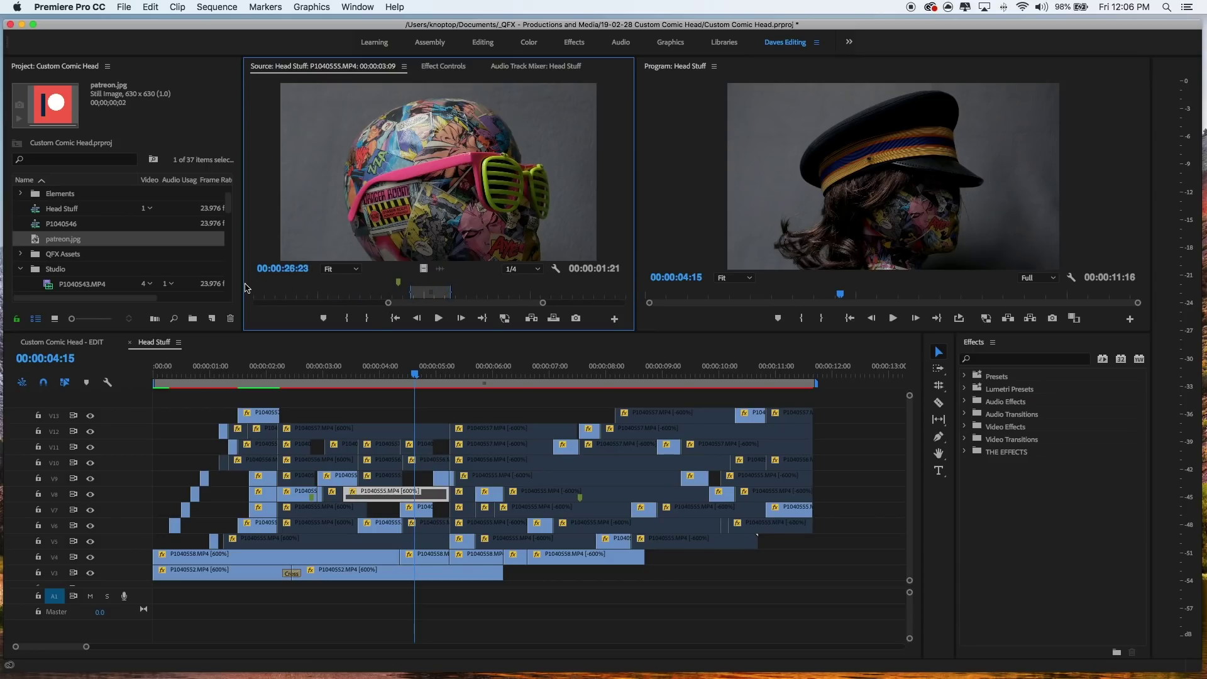
pyautogui.click(391, 294)
pyautogui.moveTo(431, 296); pyautogui.dragTo(462, 294)
# Scrub through Head Stuff to 00:00:09:03 and load the short P1040557.MP4 clip on V11 as source footage.
pyautogui.moveTo(421, 375); pyautogui.dragTo(450, 377)
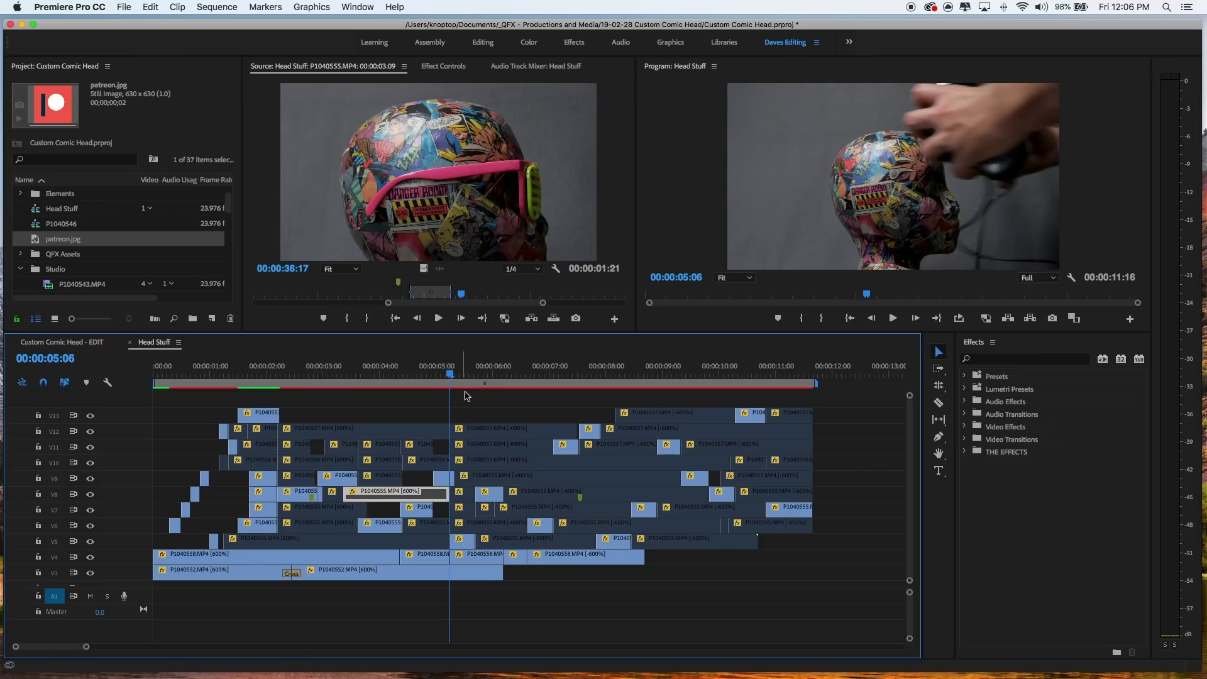
pyautogui.moveTo(462, 376); pyautogui.dragTo(670, 375)
pyautogui.click(671, 451)
pyautogui.doubleClick(671, 451)
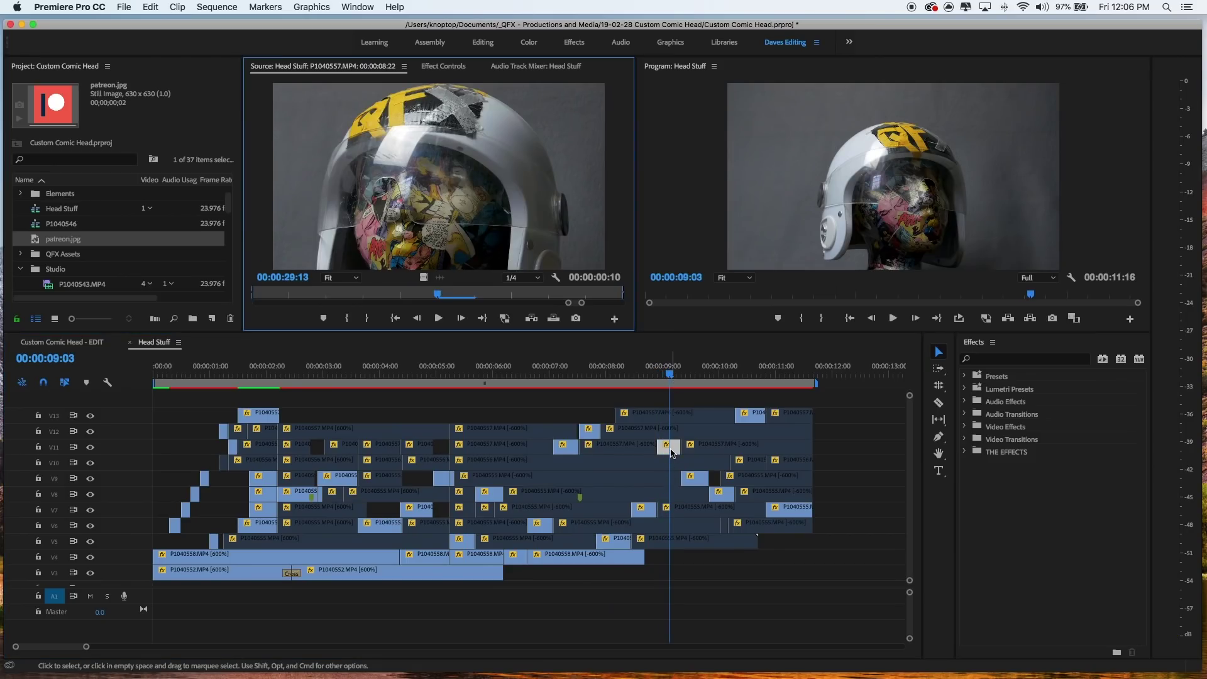
# Scrub across the V11 cut to 00:00:09:09 and inspect the Enable option of the disabled P1040557.MP4 clip that follows it.
pyautogui.click(662, 375)
pyautogui.moveTo(663, 376); pyautogui.dragTo(683, 376)
pyautogui.moveTo(696, 451); pyautogui.dragTo(684, 451)
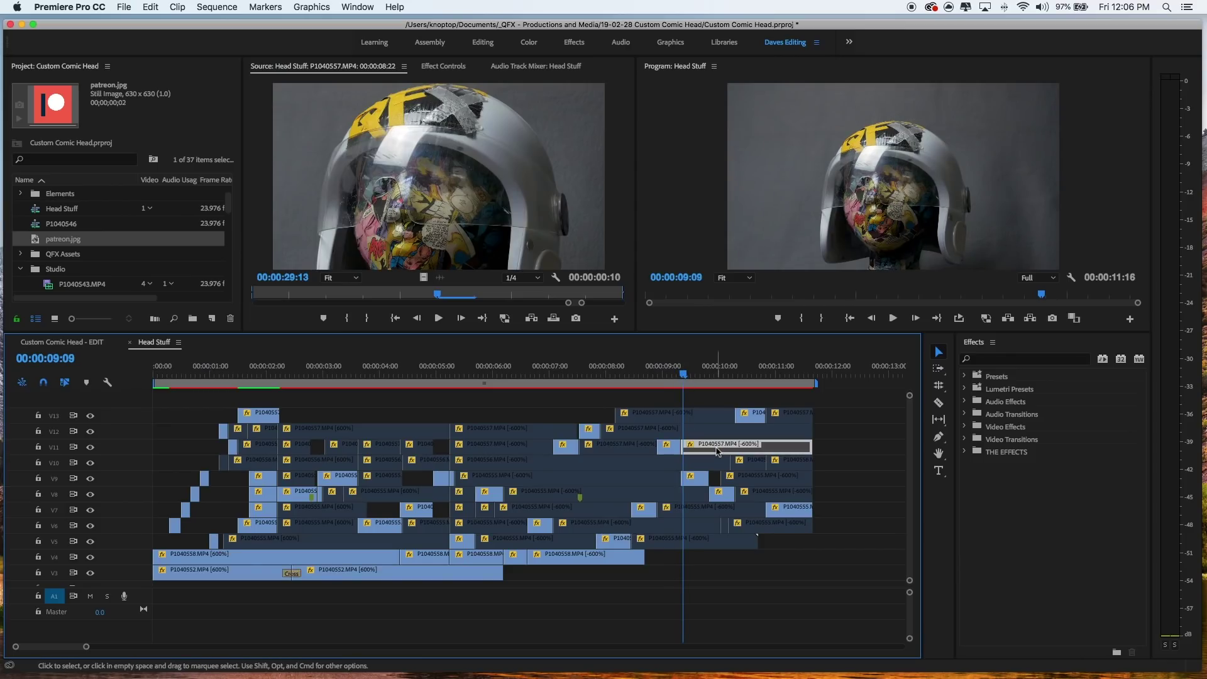
pyautogui.rightClick(717, 450)
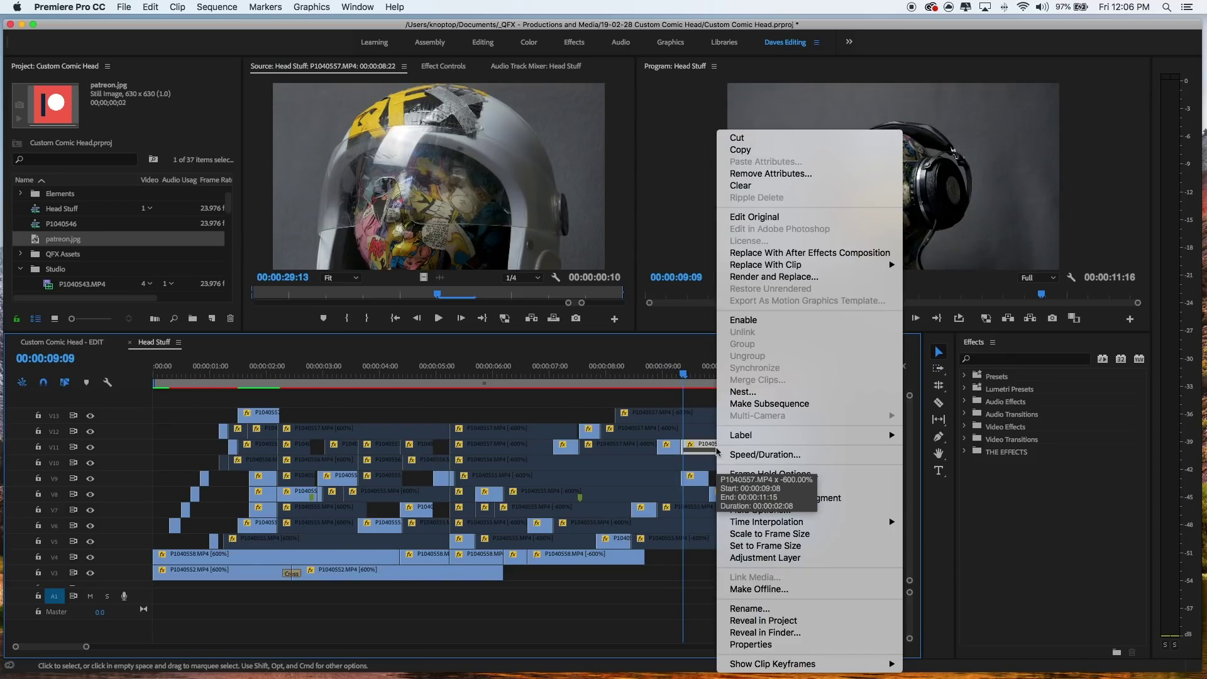
pyautogui.click(759, 323)
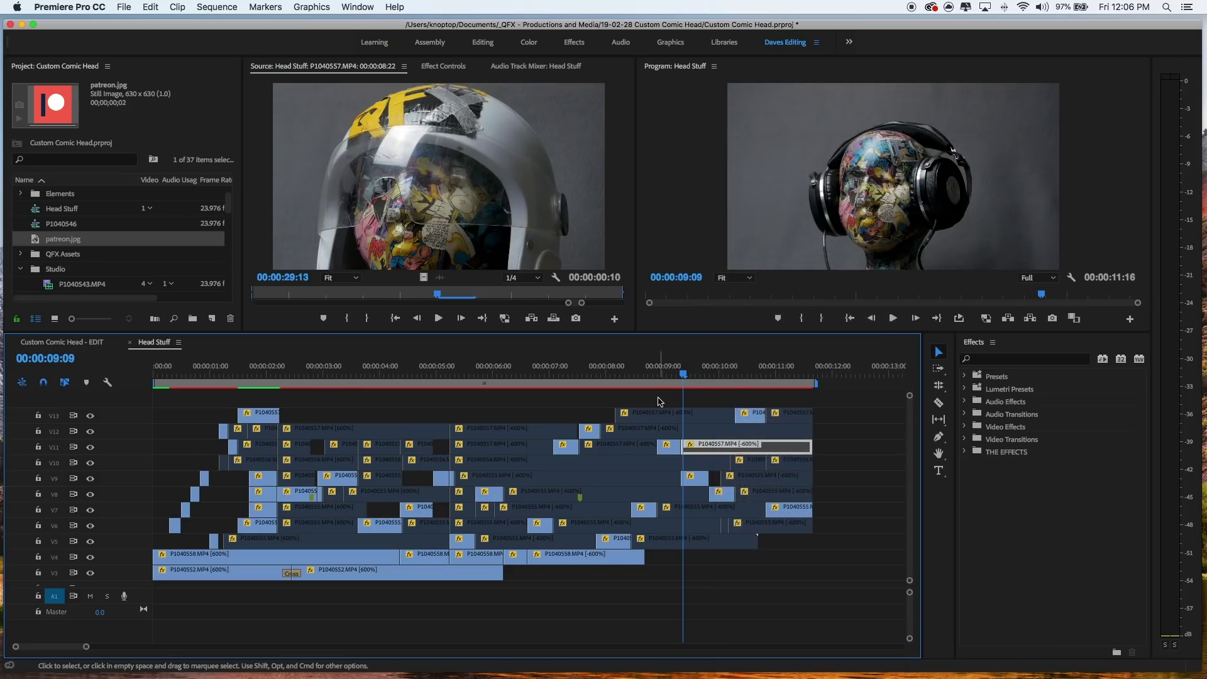
# Examine the disabled P1040557.MP4 clip on V13 and return the playhead to 00:00:09:03 on the helmeted head.
pyautogui.click(662, 416)
pyautogui.click(665, 402)
pyautogui.moveTo(666, 415); pyautogui.dragTo(667, 420)
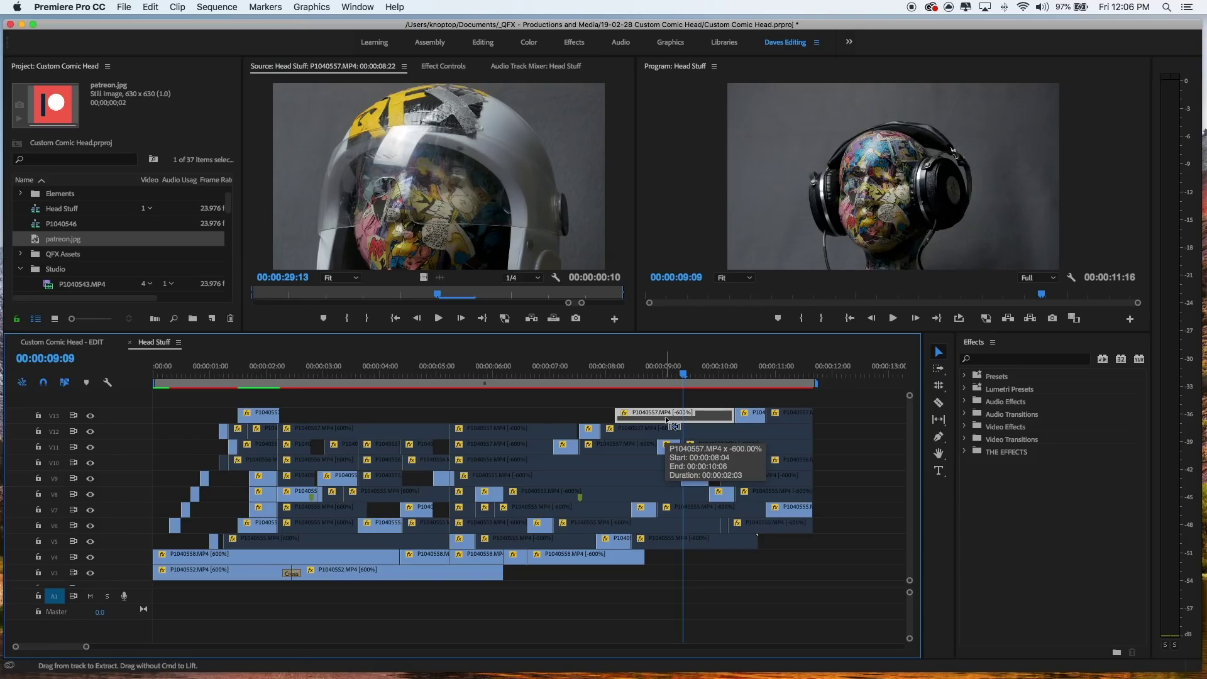
pyautogui.click(669, 377)
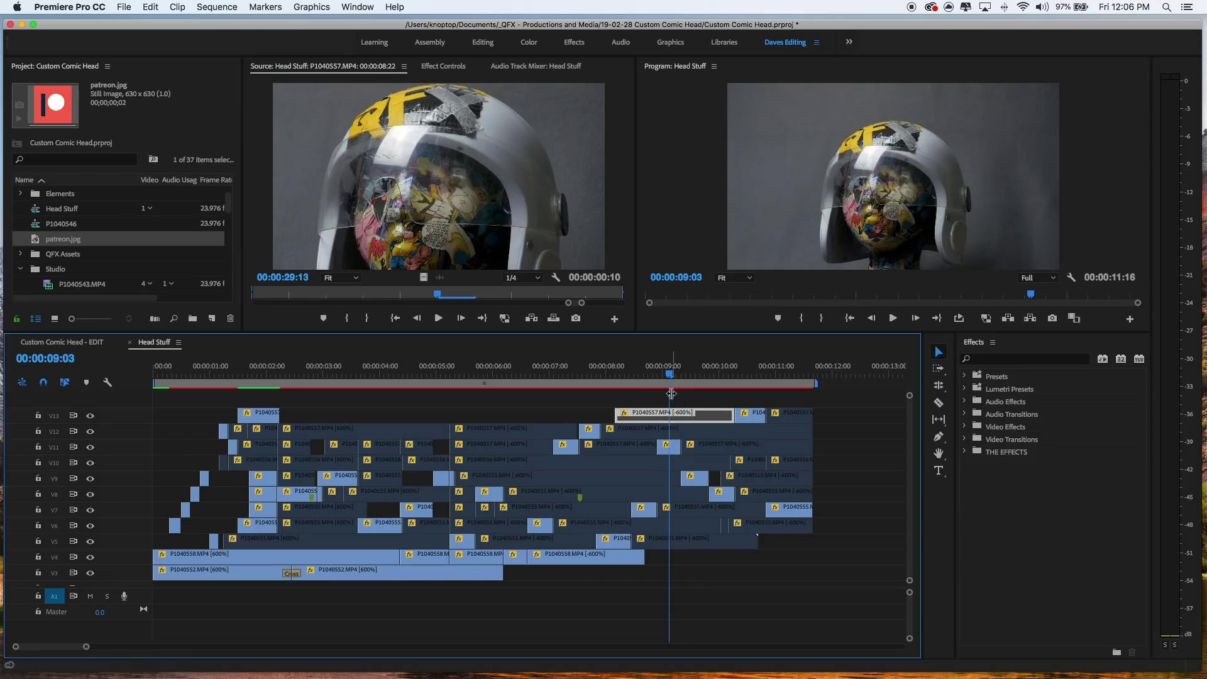
pyautogui.click(662, 406)
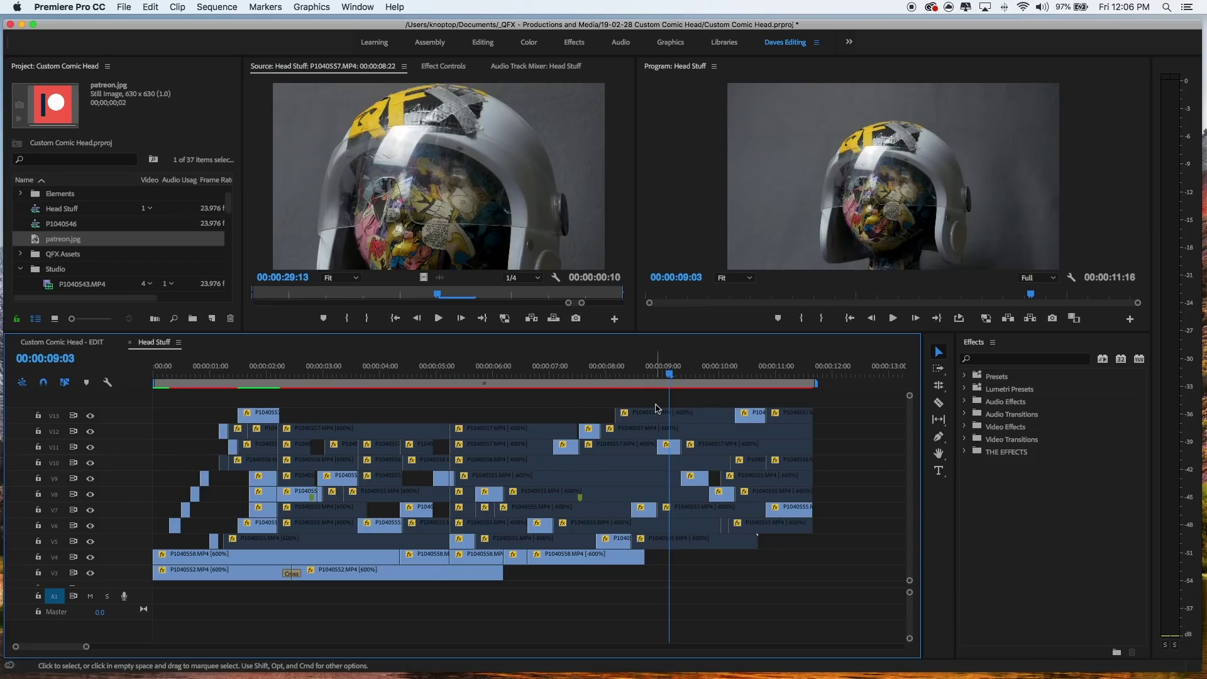
# Switch back to the Custom Comic Head - EDIT sequence and play the IMG_1980.MOV workbench section up to 00:01:10:02.
pyautogui.hotkey('ctrl', 'shift', '.')
pyautogui.click(561, 375)
pyautogui.moveTo(563, 376); pyautogui.dragTo(605, 380)
pyautogui.press('-')
pyautogui.click(485, 375)
pyautogui.press('-')
pyautogui.moveTo(388, 375); pyautogui.dragTo(355, 375)
pyautogui.press('=')
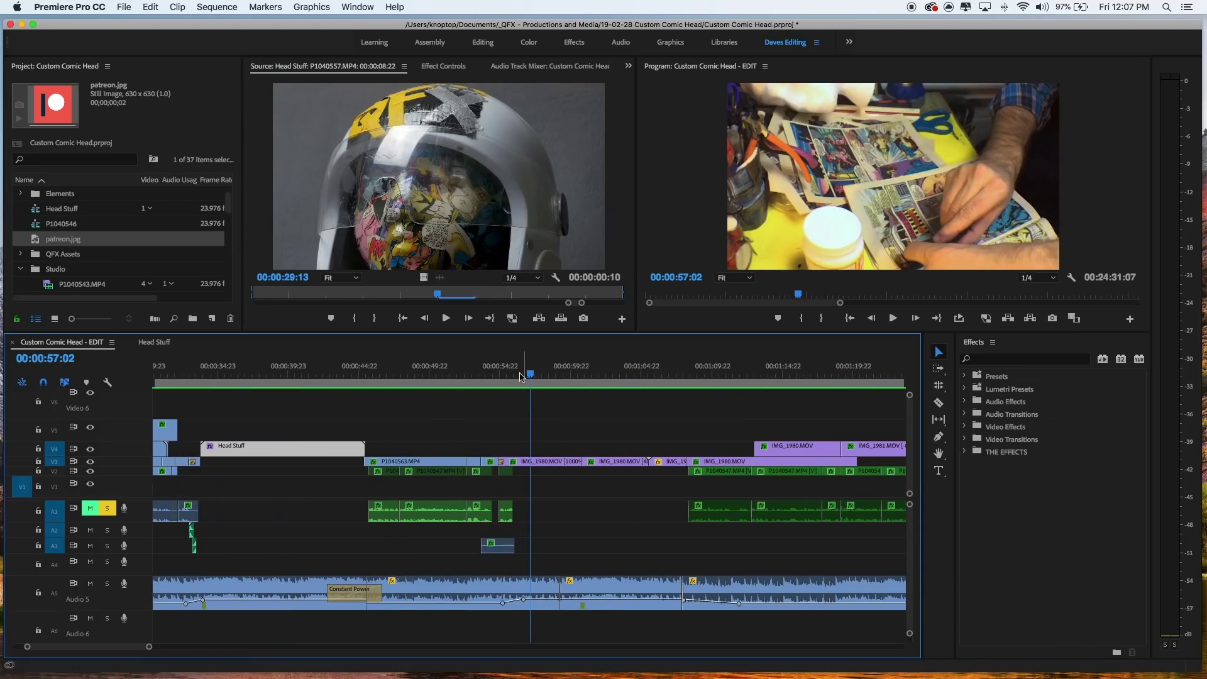
pyautogui.click(510, 376)
pyautogui.press('space')
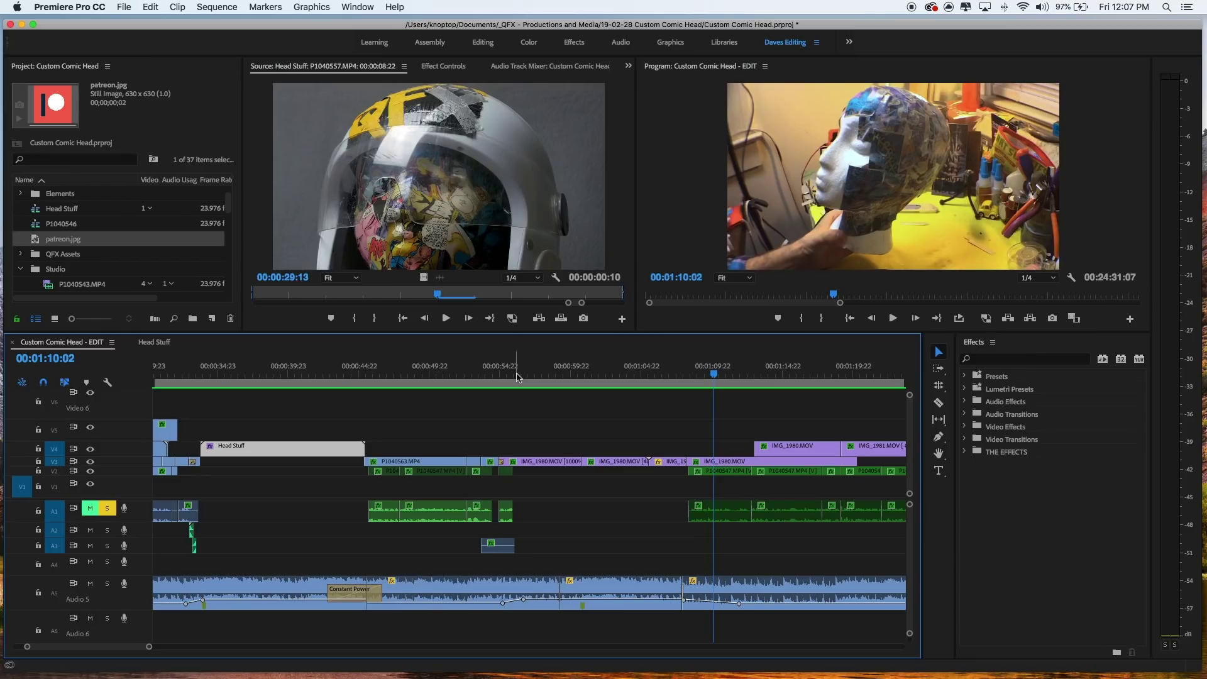
# Load the 1000% IMG_1980.MOV clip on V3 as source footage and play it with its full range in view.
pyautogui.doubleClick(560, 465)
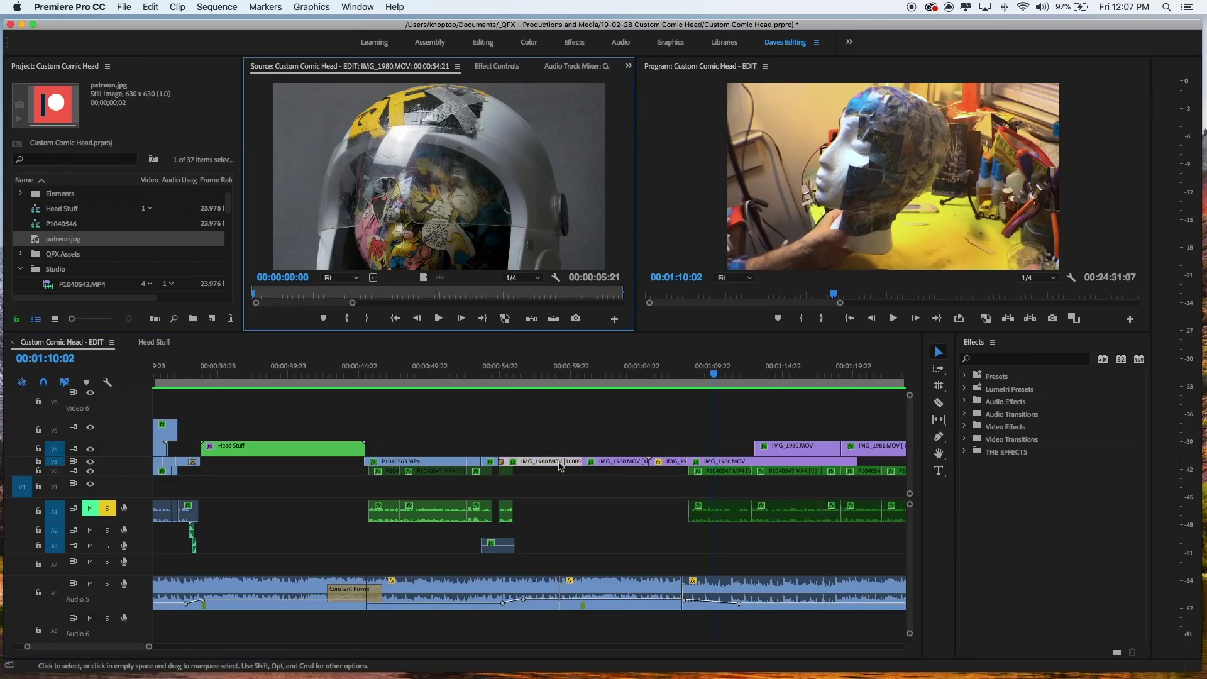
pyautogui.press('space')
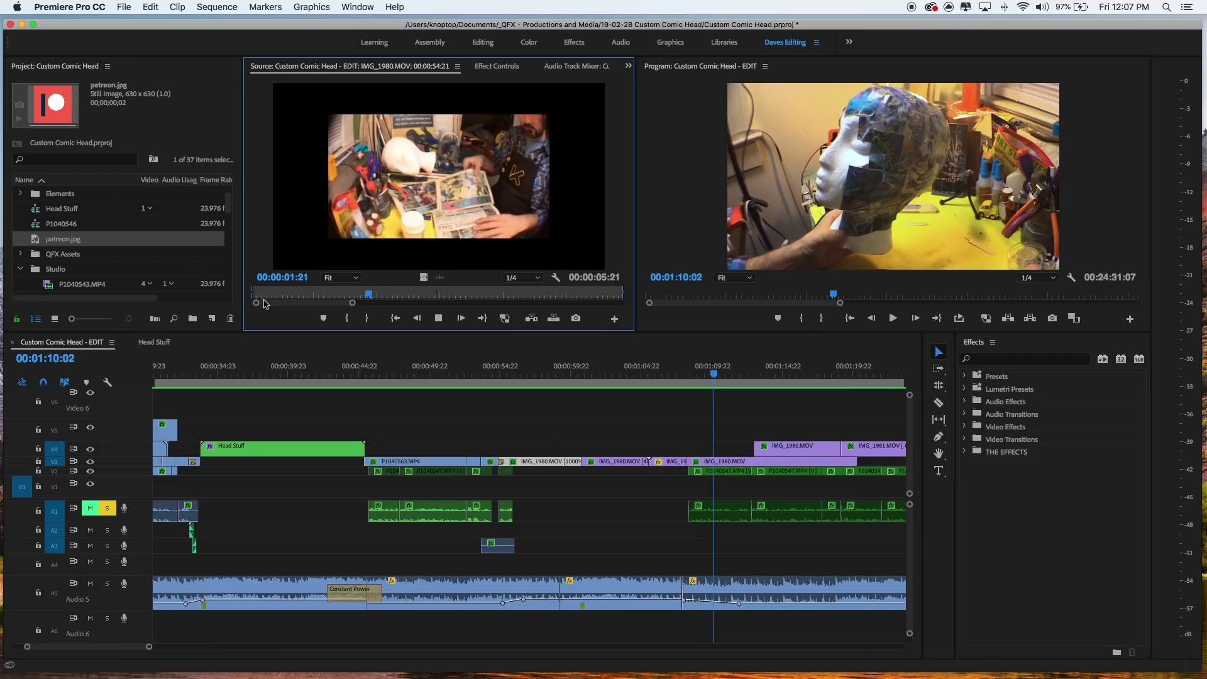
pyautogui.moveTo(353, 304); pyautogui.dragTo(629, 318)
pyautogui.press('space')
# Select the IMG_1980.MOV clip at 00:01:10:02 and enlarge the V3 track until its clips show thumbnails.
pyautogui.click(717, 465)
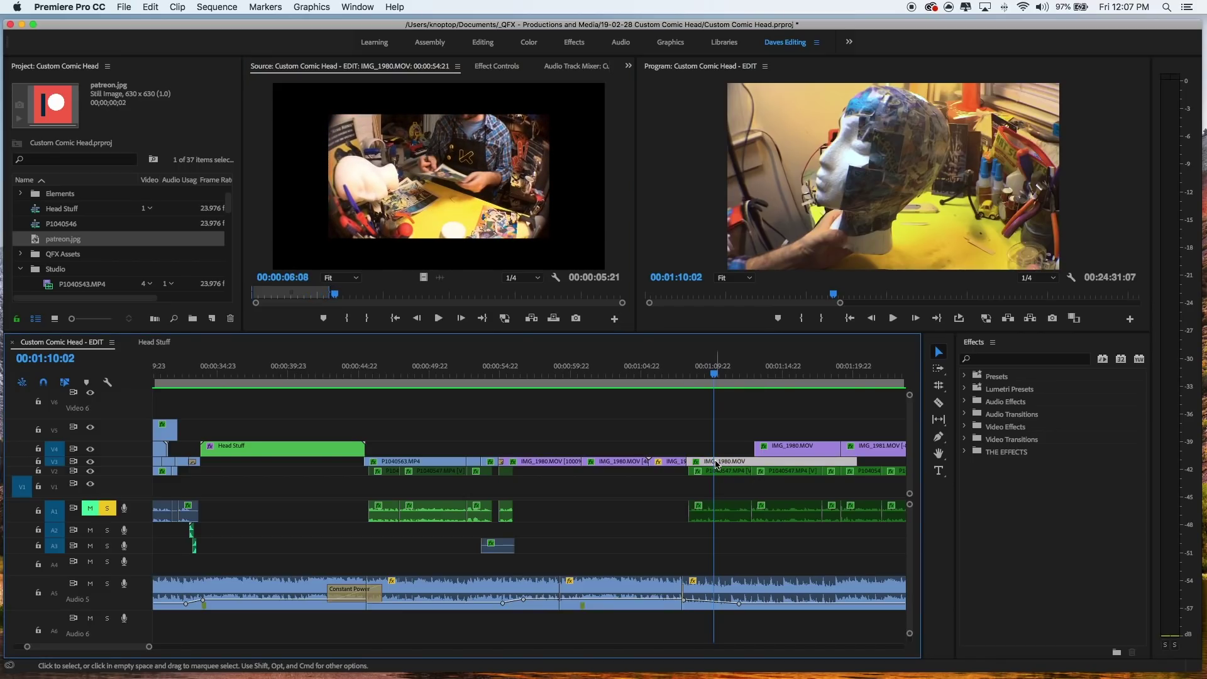
pyautogui.press('-')
pyautogui.press('-')
pyautogui.press('-')
pyautogui.press('=')
pyautogui.press('=')
pyautogui.press('=')
pyautogui.press('=')
pyautogui.press('=')
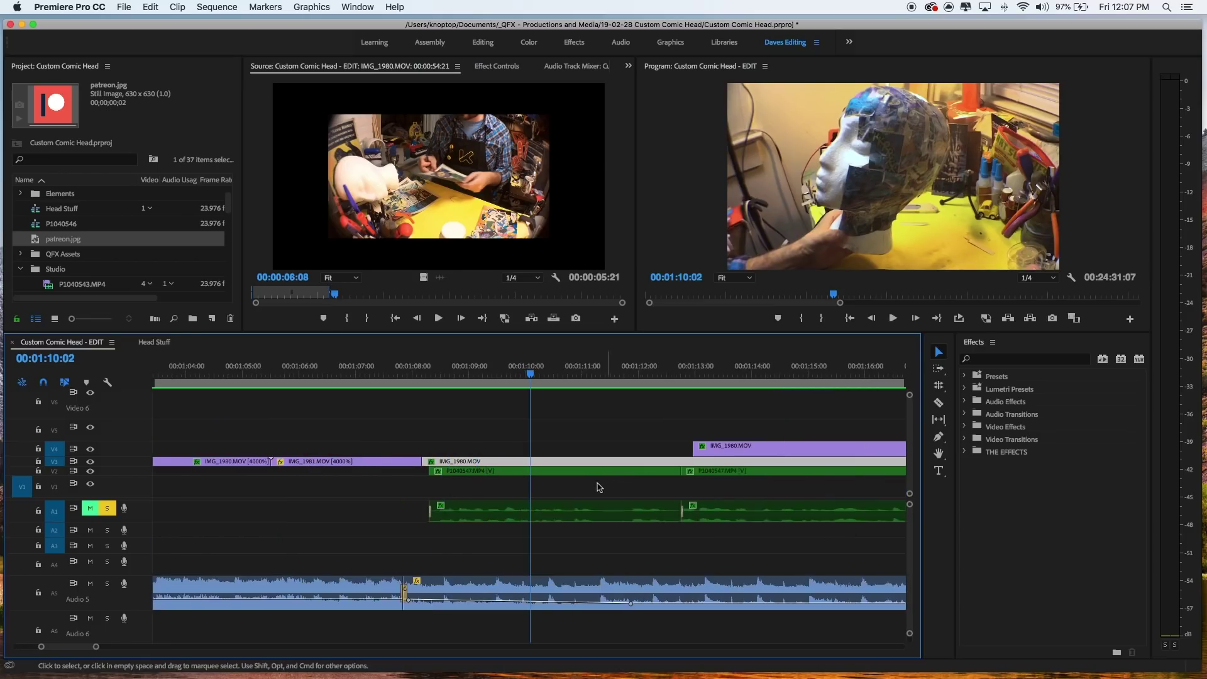
pyautogui.keyDown('alt'); pyautogui.scroll(3, 115, 468); pyautogui.keyUp('alt')
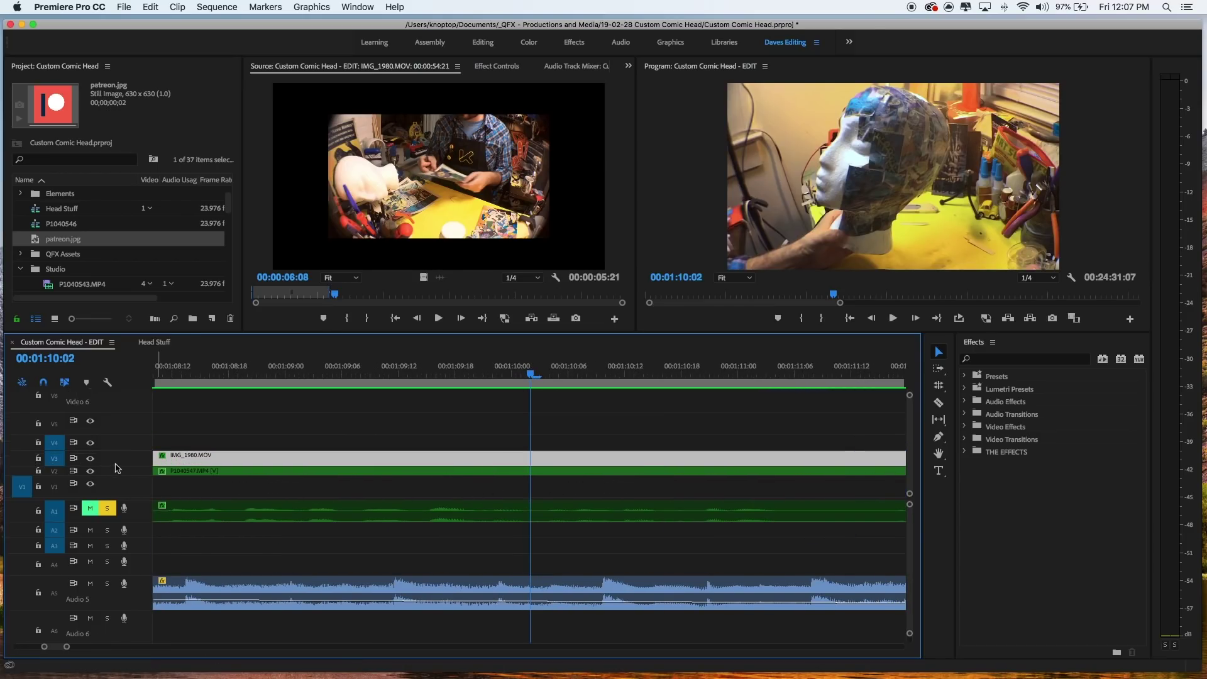
pyautogui.keyDown('alt'); pyautogui.scroll(1, 239, 453); pyautogui.keyUp('alt')
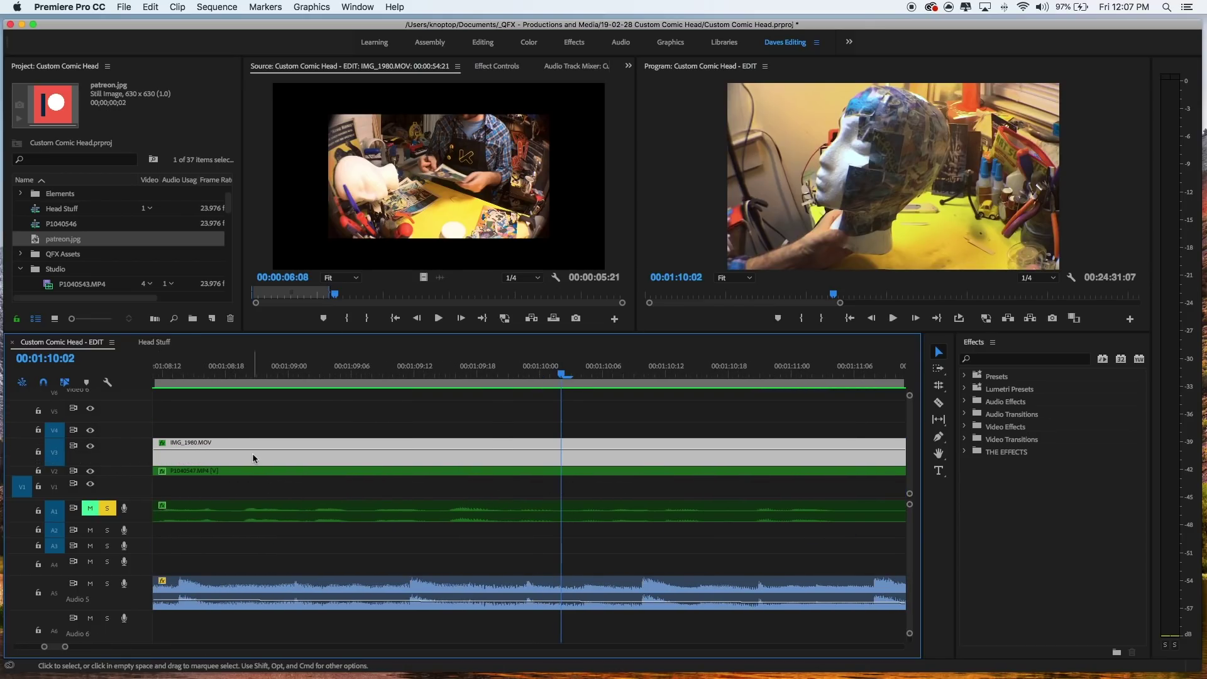
pyautogui.keyDown('alt'); pyautogui.scroll(-6, 253, 457); pyautogui.keyUp('alt')
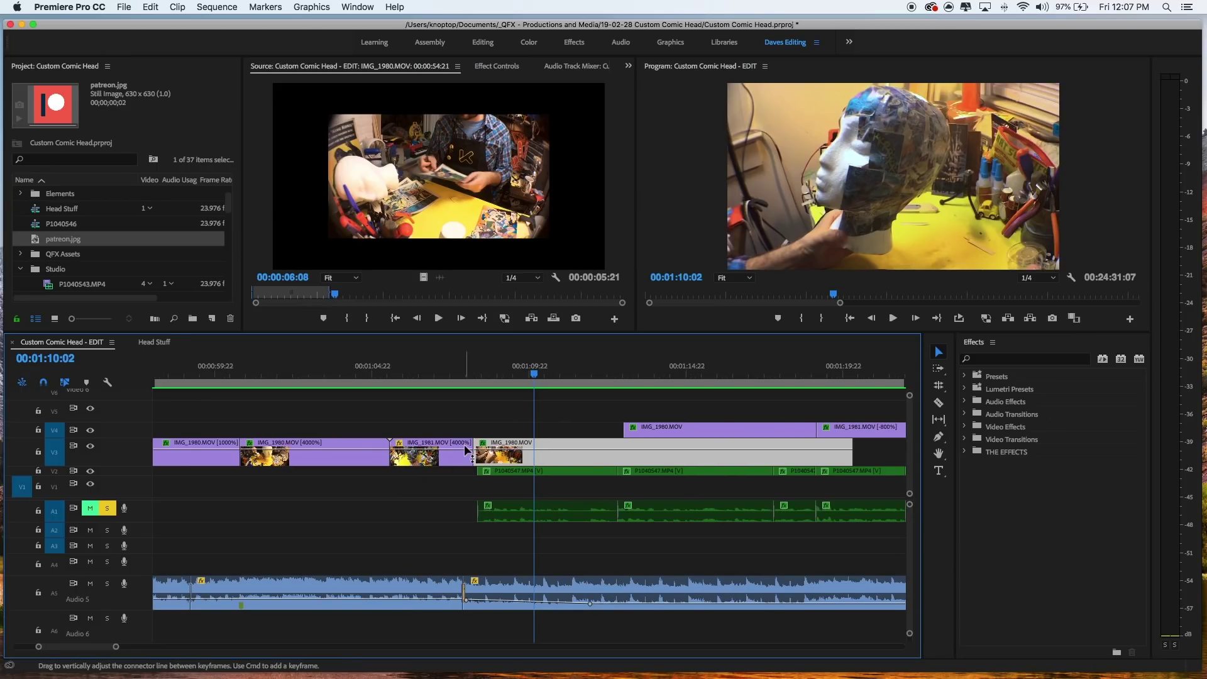
# Scrub the IMG_1980.MOV source footage back to 00:00:03:05 and on to 00:00:11:01.
pyautogui.moveTo(465, 447)
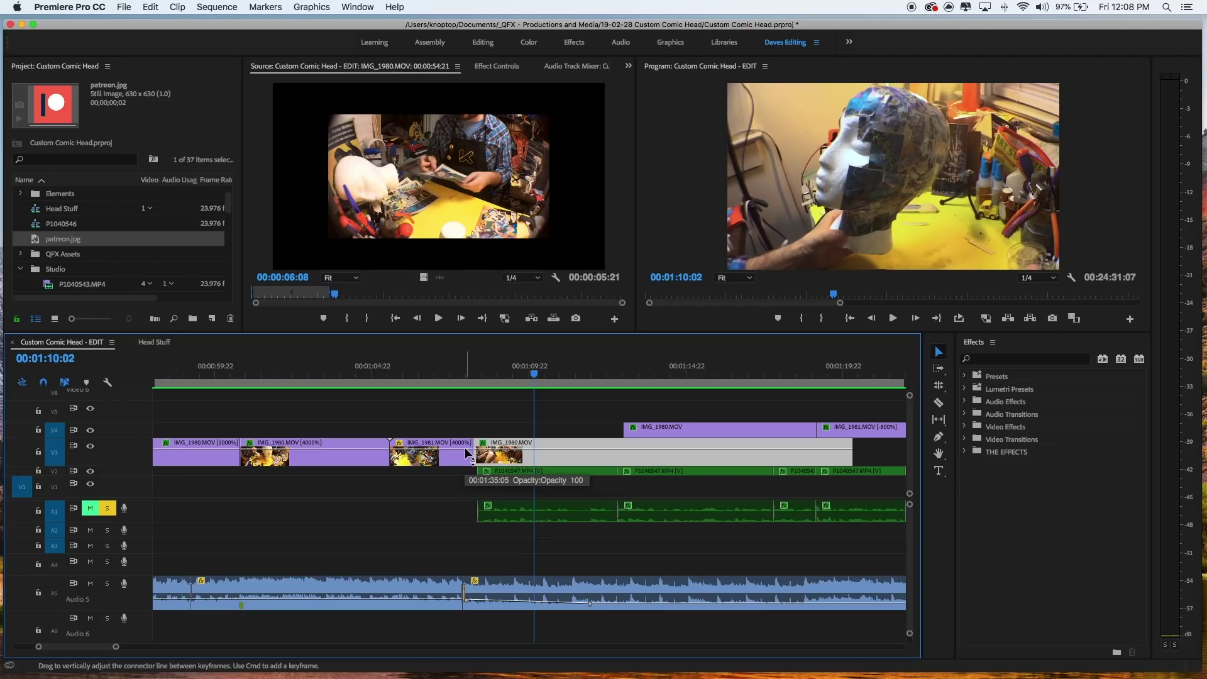
pyautogui.moveTo(335, 294); pyautogui.dragTo(297, 298)
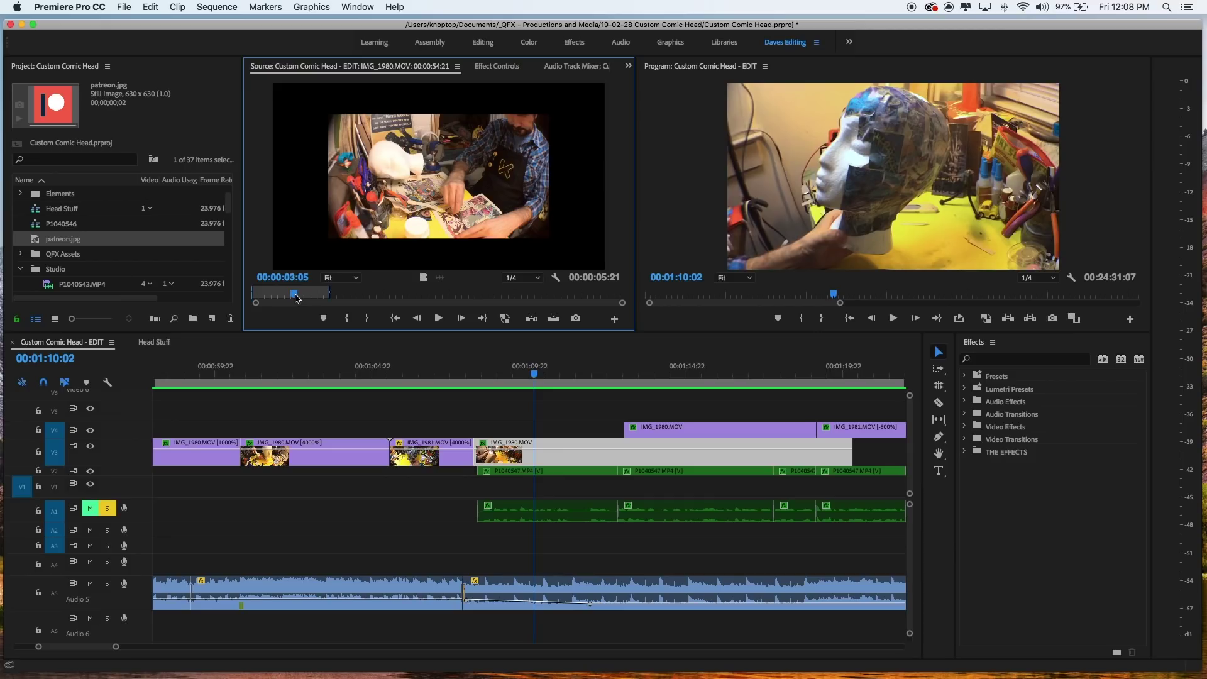
pyautogui.moveTo(296, 298); pyautogui.dragTo(397, 295)
# Play the selected IMG_1980.MOV clip to 00:01:17:04, and scrub back to the 4000% IMG_1981.MOV clip at 00:01:07:02.
pyautogui.click(616, 375)
pyautogui.moveTo(615, 376); pyautogui.dragTo(496, 380)
pyautogui.press('space')
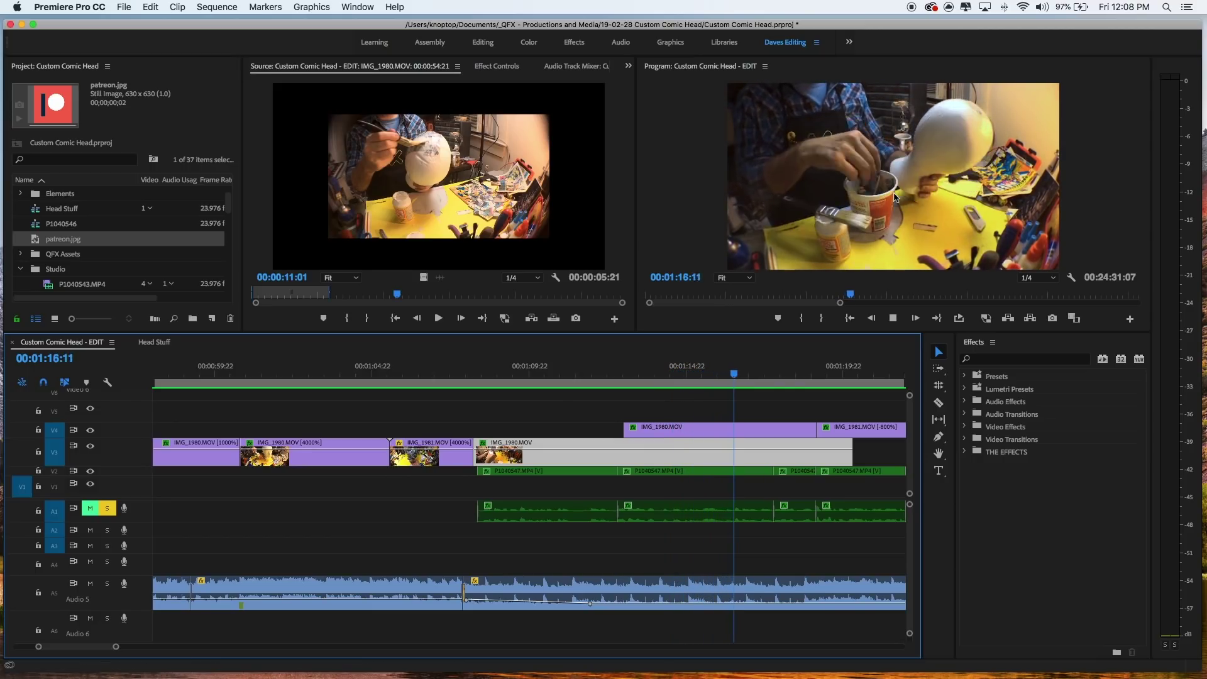
pyautogui.press('space')
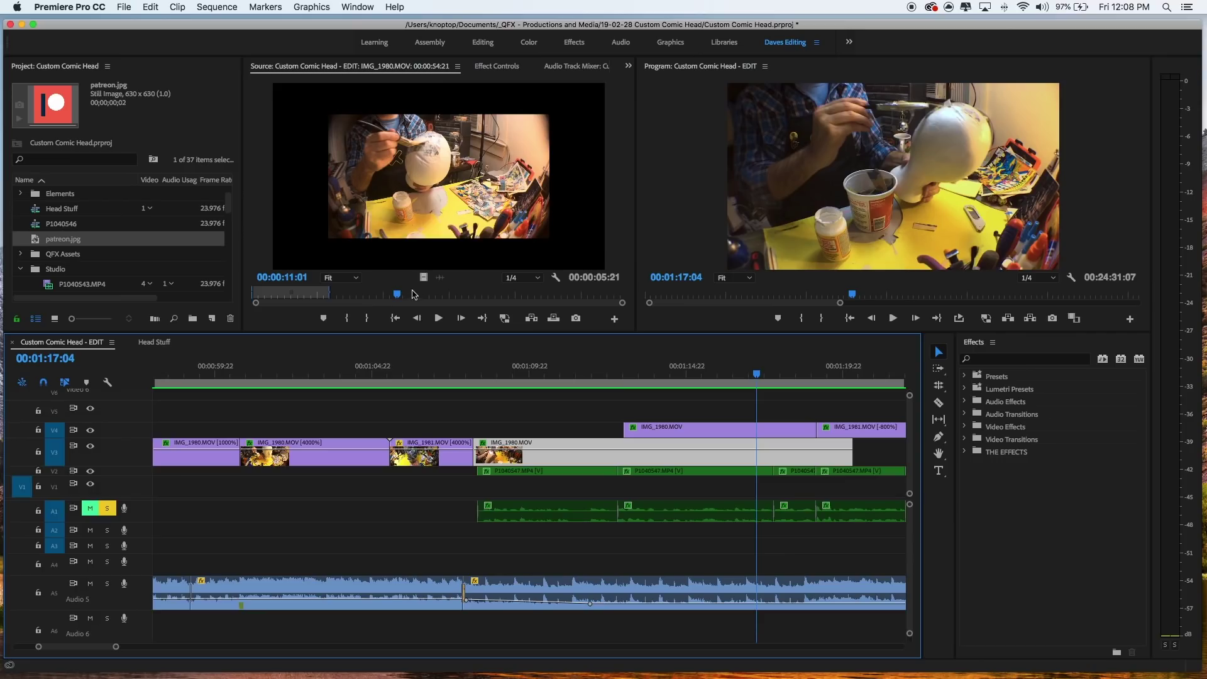
pyautogui.moveTo(400, 380); pyautogui.dragTo(445, 367)
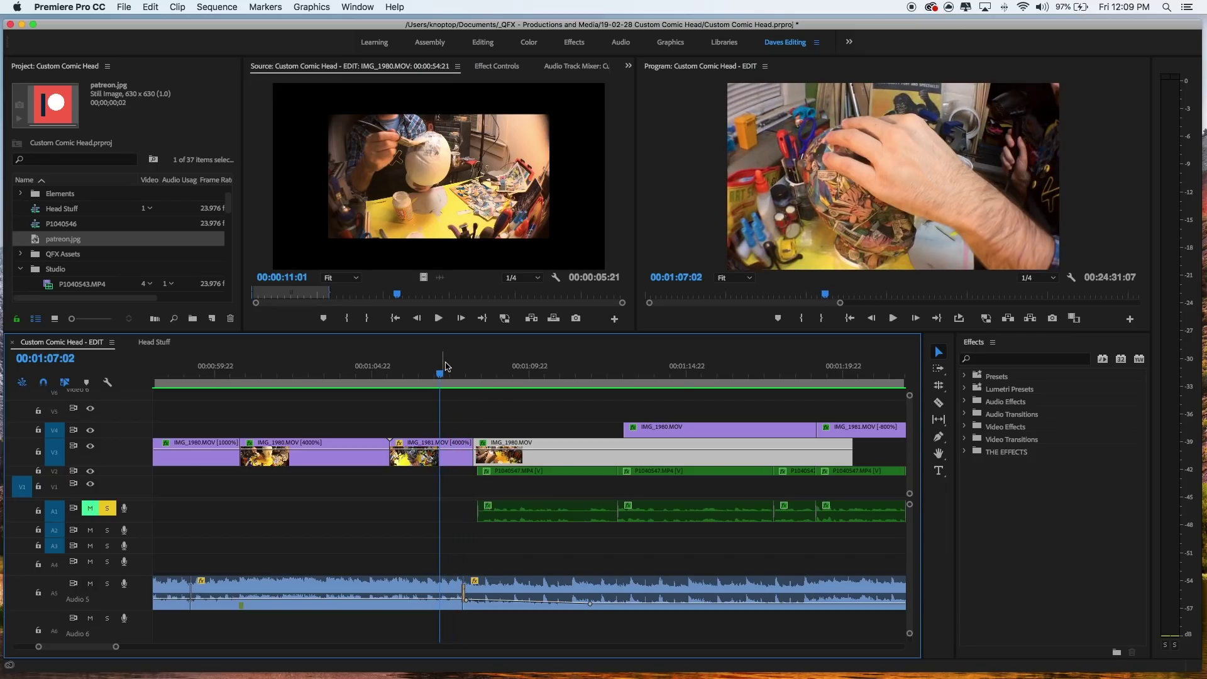
pyautogui.press('\\')
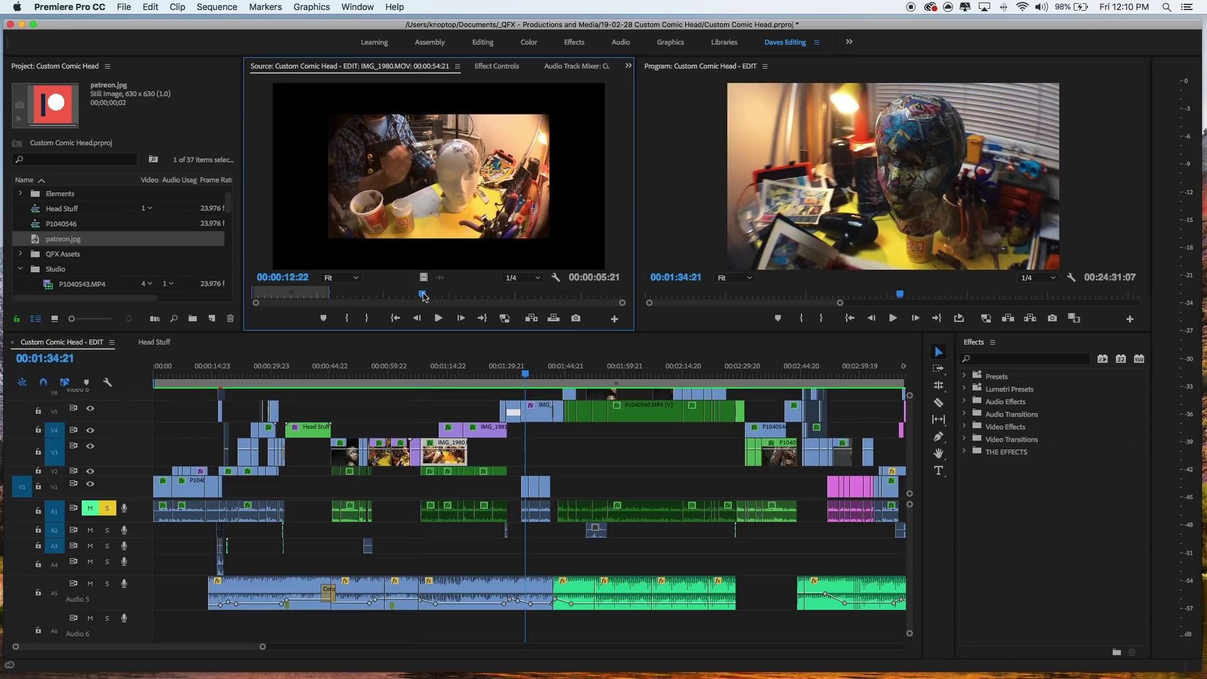
# Maximize the source footage of IMG_1980.MOV, scrub through it to 00:00:20:12, and restore the workspace layout.
pyautogui.press('`')
pyautogui.moveTo(562, 626); pyautogui.dragTo(759, 621)
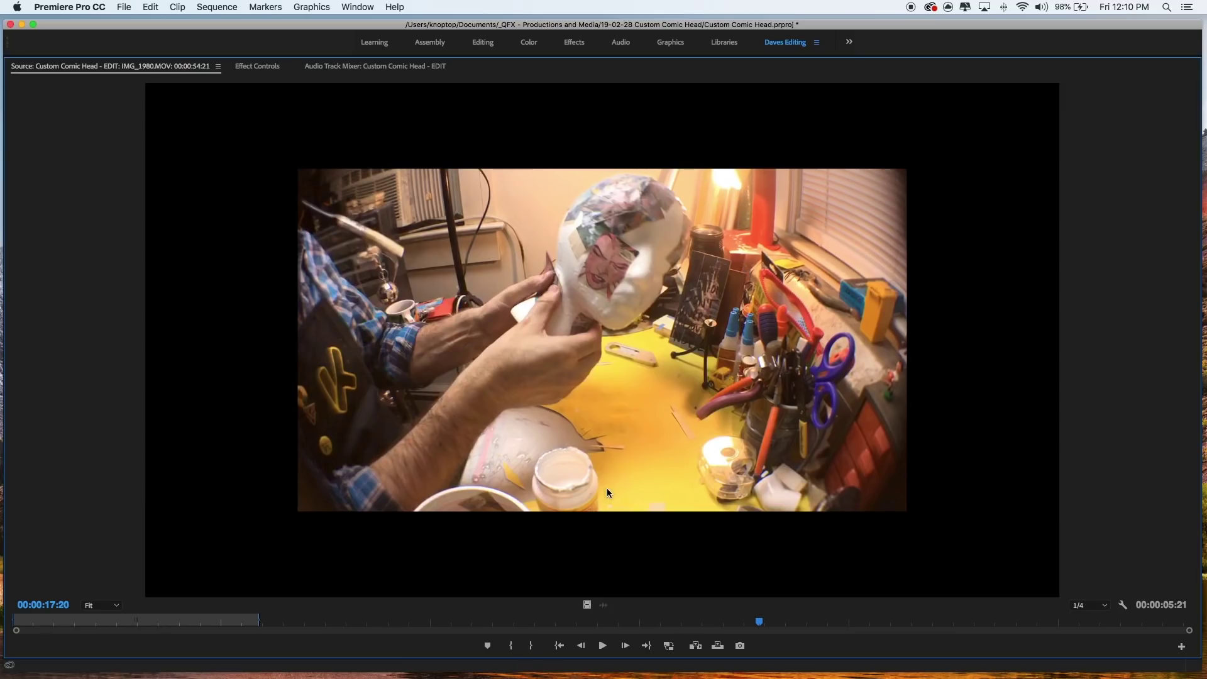
pyautogui.moveTo(763, 622); pyautogui.dragTo(870, 624)
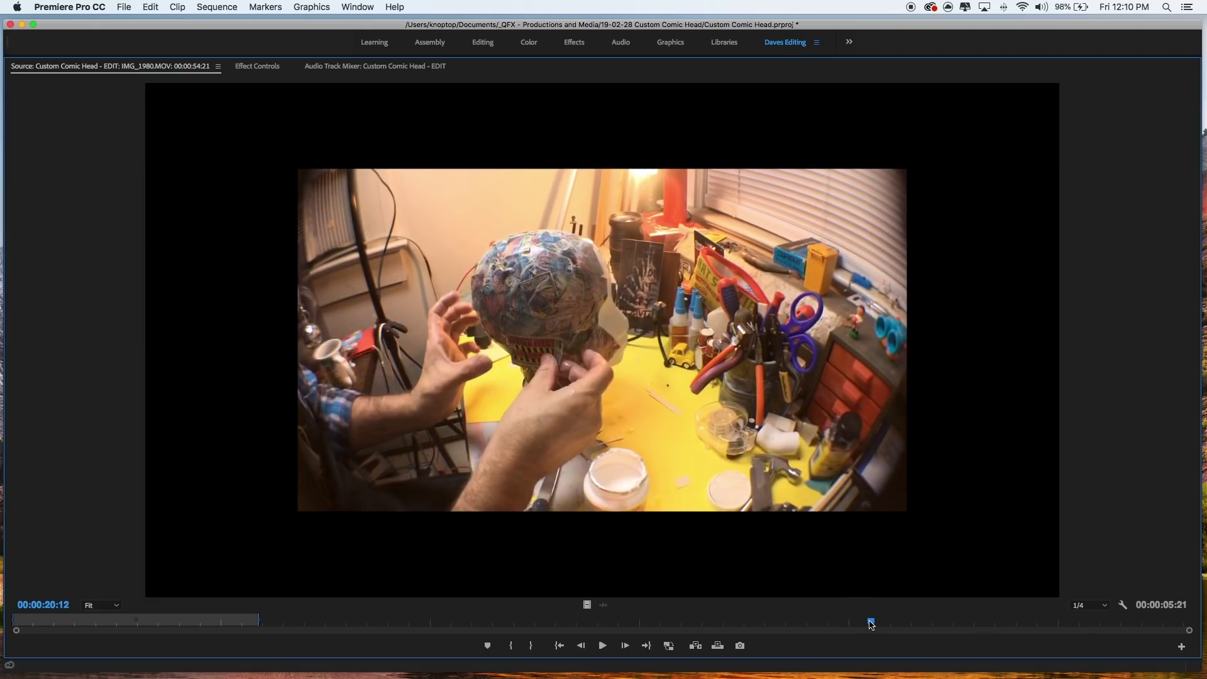
pyautogui.press('`')
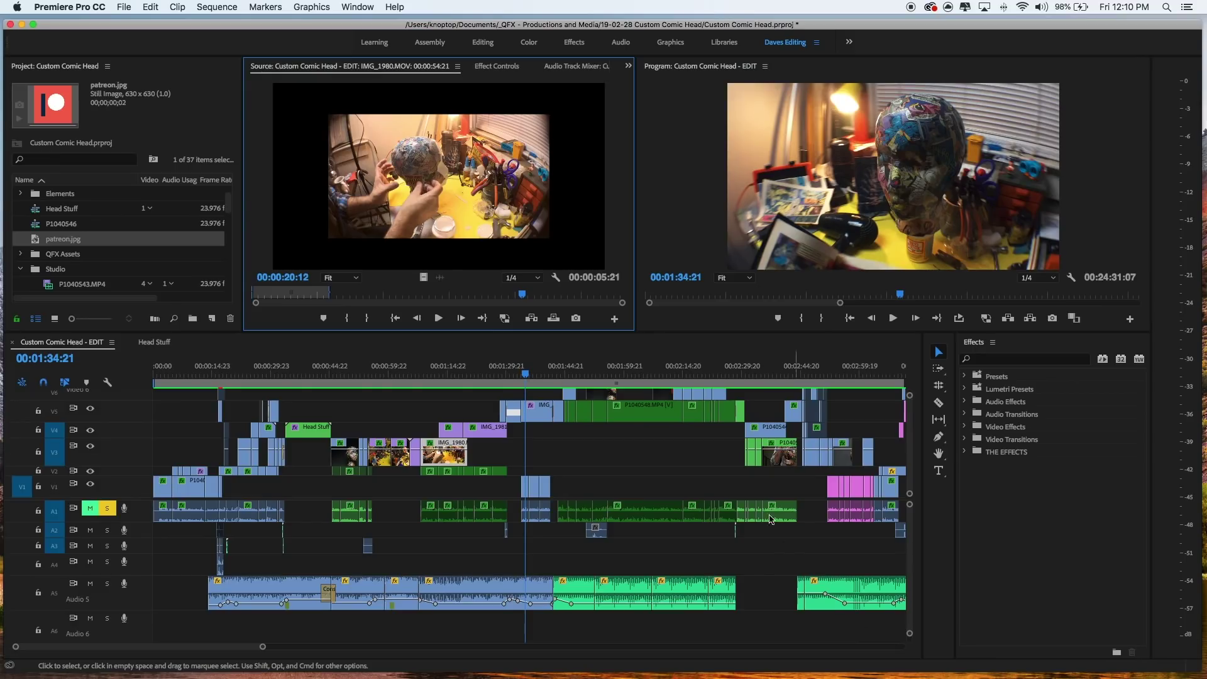
# Scrub the EDIT sequence past the store footage to the Spider-Man mask shot at 00:02:11:16.
pyautogui.click(534, 376)
pyautogui.moveTo(534, 377); pyautogui.dragTo(574, 372)
pyautogui.press('-')
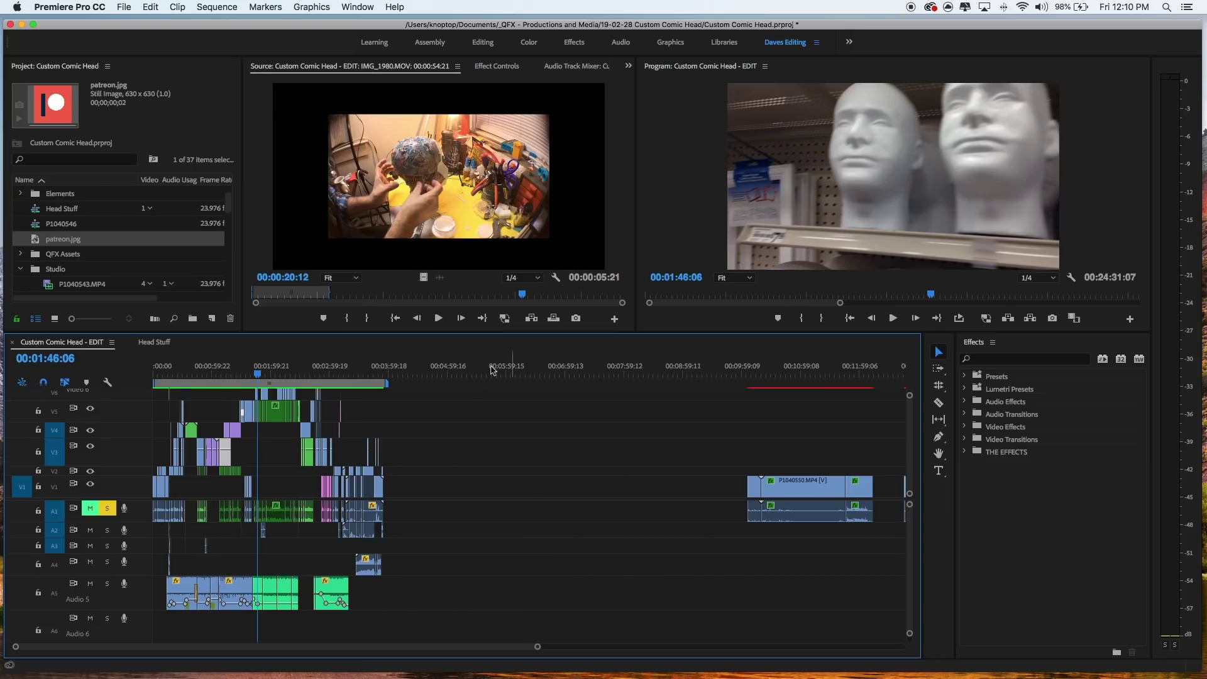
pyautogui.click(280, 370)
pyautogui.press('=')
pyautogui.press('=')
pyautogui.press('=')
pyautogui.moveTo(532, 373); pyautogui.dragTo(553, 374)
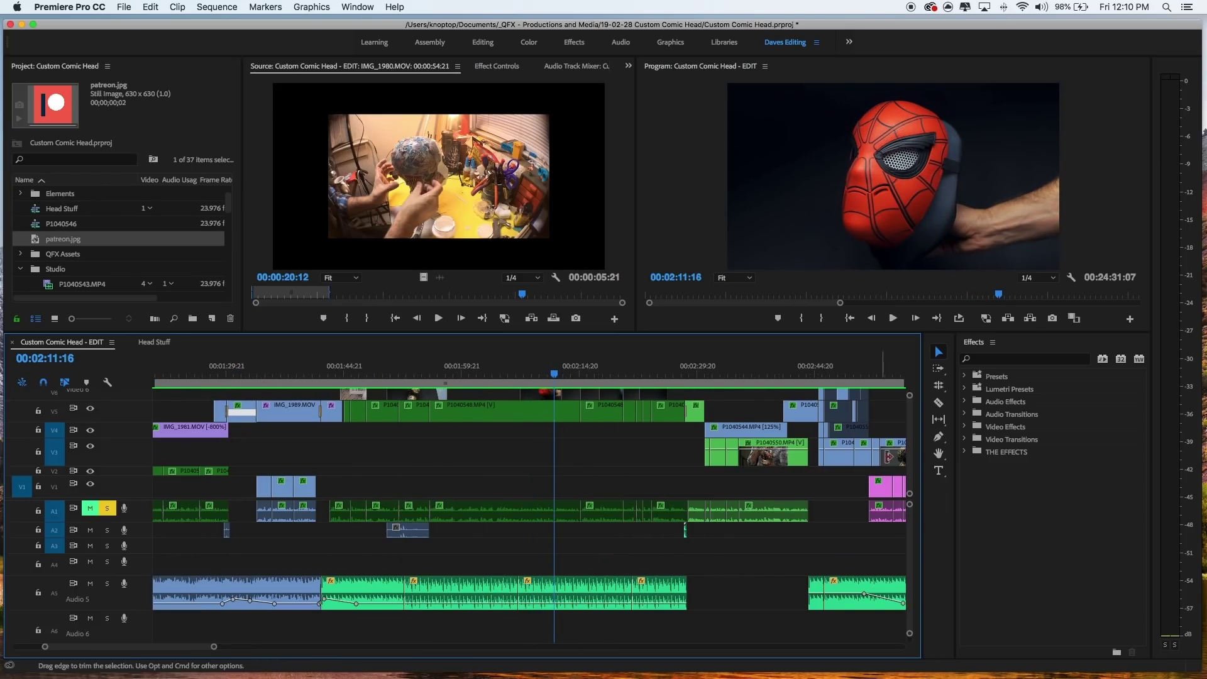
# Scrub onward to the stacked head clips and park the playhead at 00:02:46:13 on the head with headphones.
pyautogui.scroll(1, 907, 450)
pyautogui.click(555, 372)
pyautogui.moveTo(555, 372); pyautogui.dragTo(678, 375)
pyautogui.press('-')
pyautogui.press('=')
pyautogui.press('=')
pyautogui.press('=')
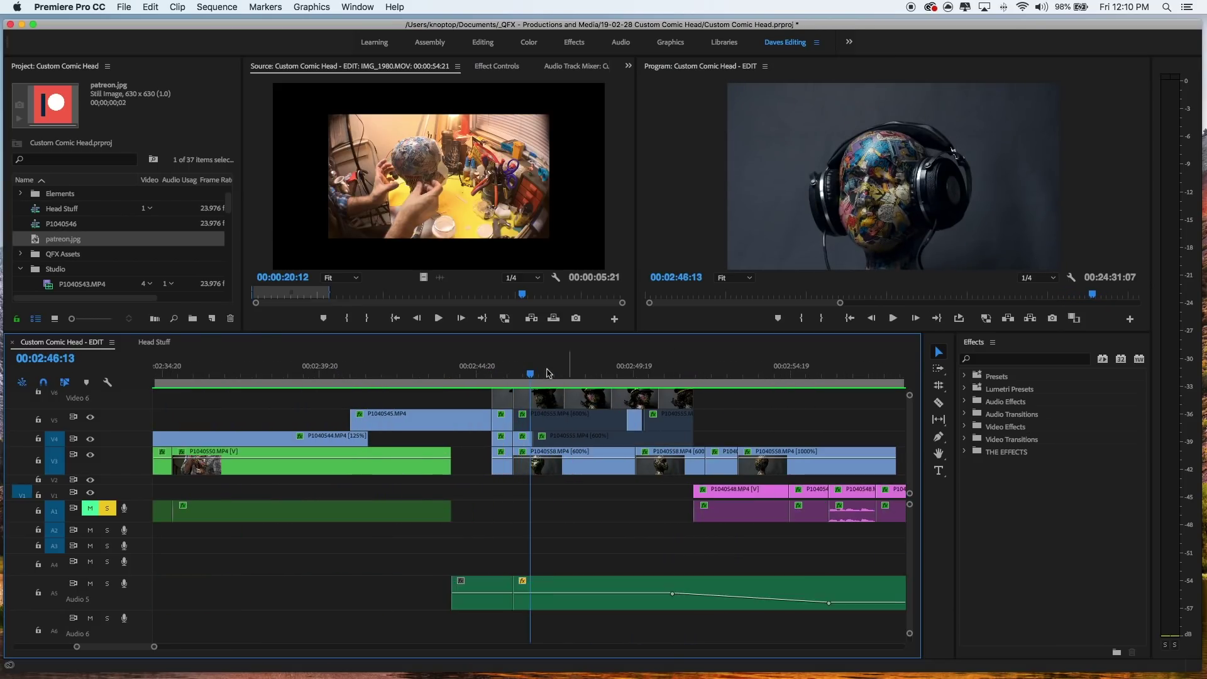
# Scrub and play through the second series of rapid head cuts after 00:02:46:13.
pyautogui.moveTo(526, 372); pyautogui.dragTo(552, 371)
pyautogui.press('space')
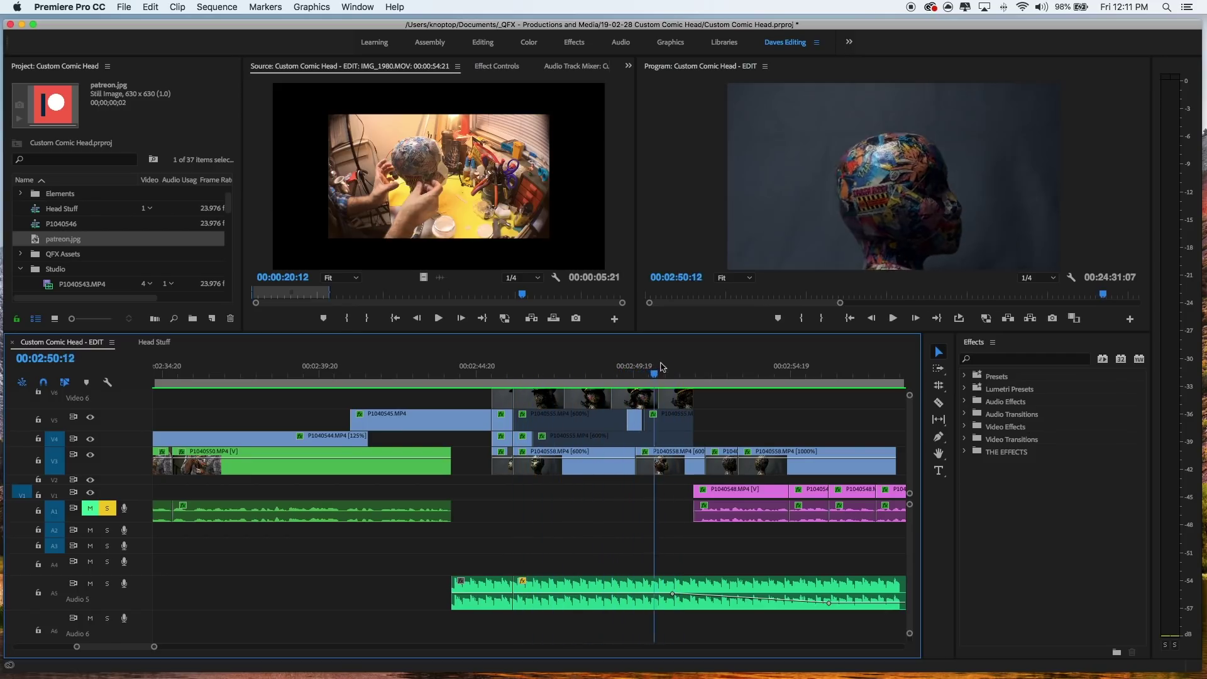
pyautogui.press('-')
pyautogui.press('-')
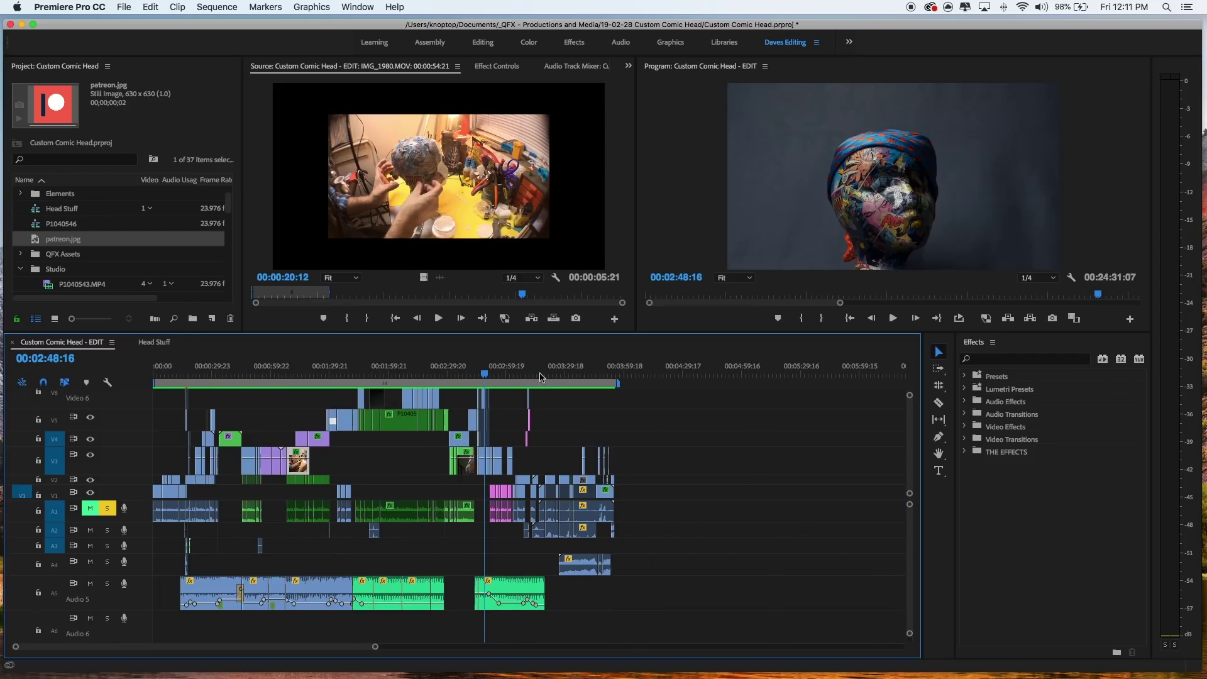